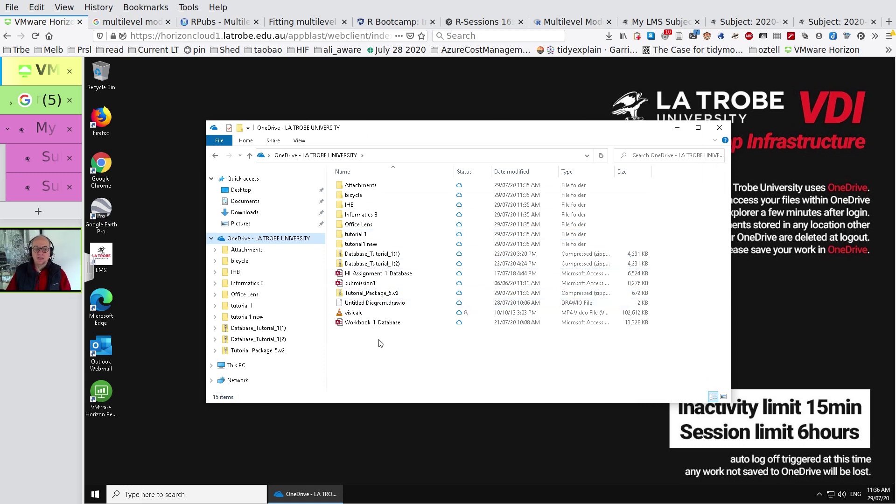
# - Create a new folder named Tutorial2 in the OneDrive - LA TROBE UNIVERSITY folder
pyautogui.rightClick(362, 338)
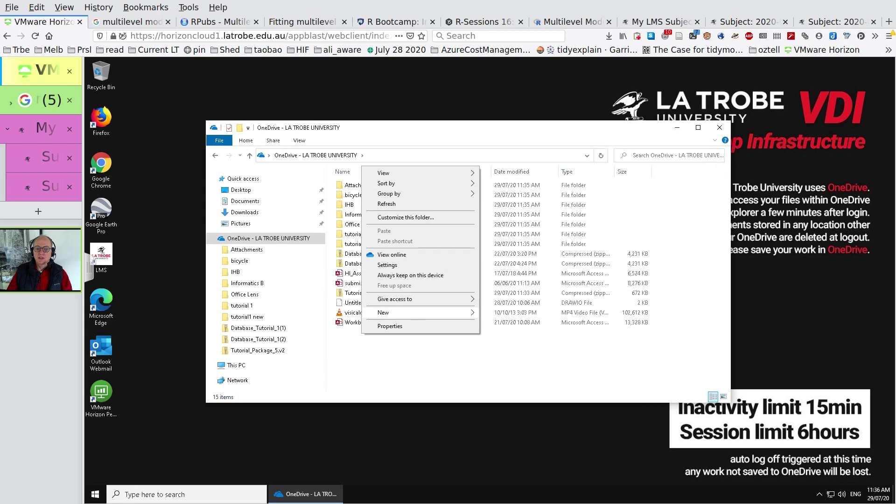
pyautogui.moveTo(484, 317)
pyautogui.click(530, 318)
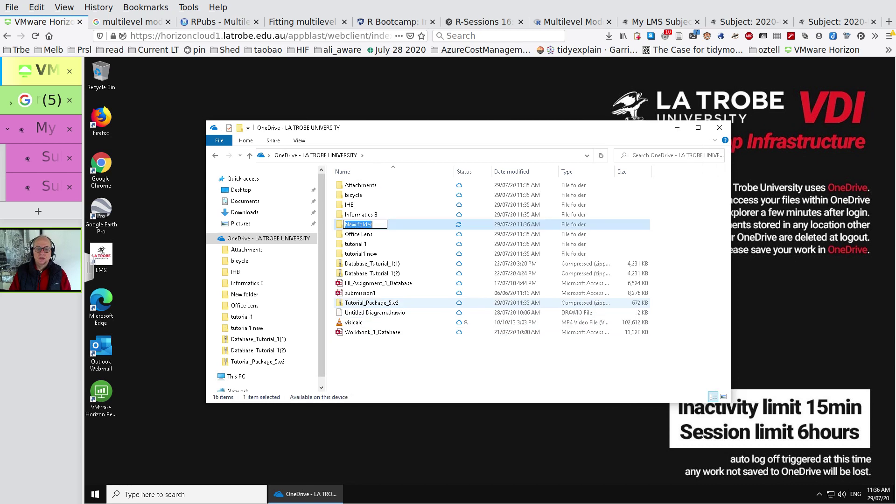
pyautogui.write('Tutorial')
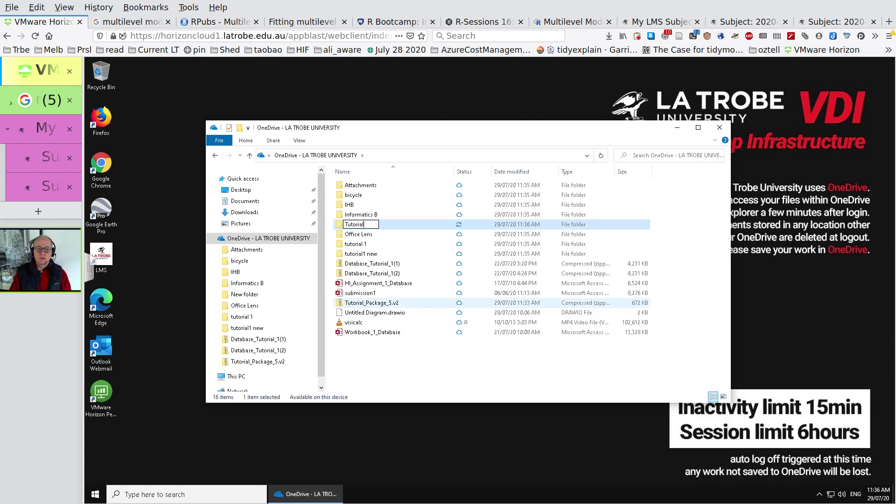
pyautogui.write('2')
pyautogui.press('Return')
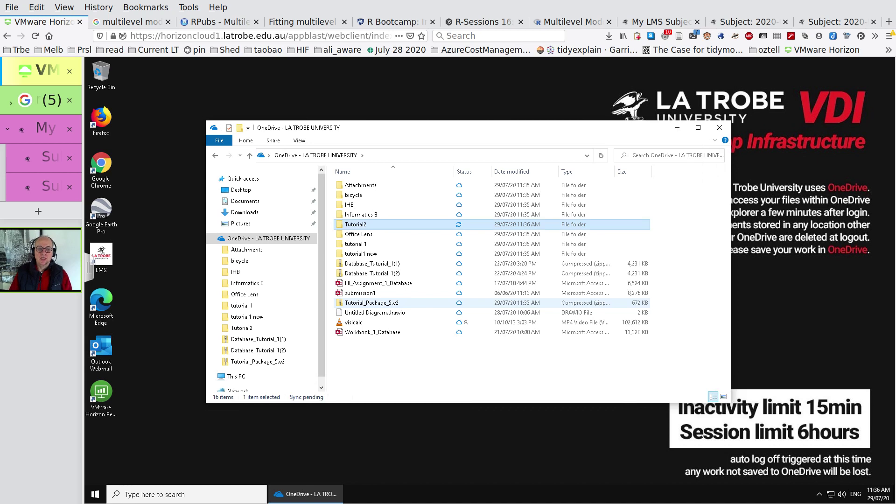
# - Move the Tutorial_Package_5.v2 zip archive into the Tutorial2 folder and open that folder
pyautogui.moveTo(378, 307); pyautogui.dragTo(399, 253)
pyautogui.doubleClick(356, 255)
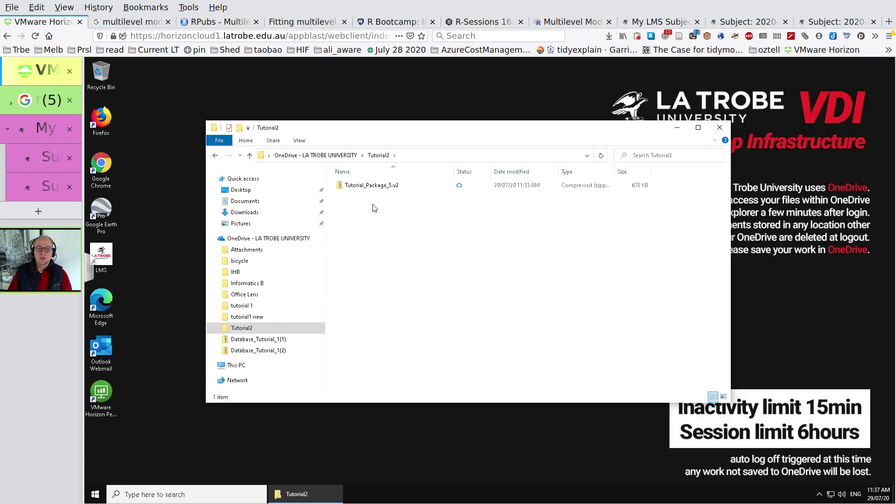
pyautogui.rightClick(359, 186)
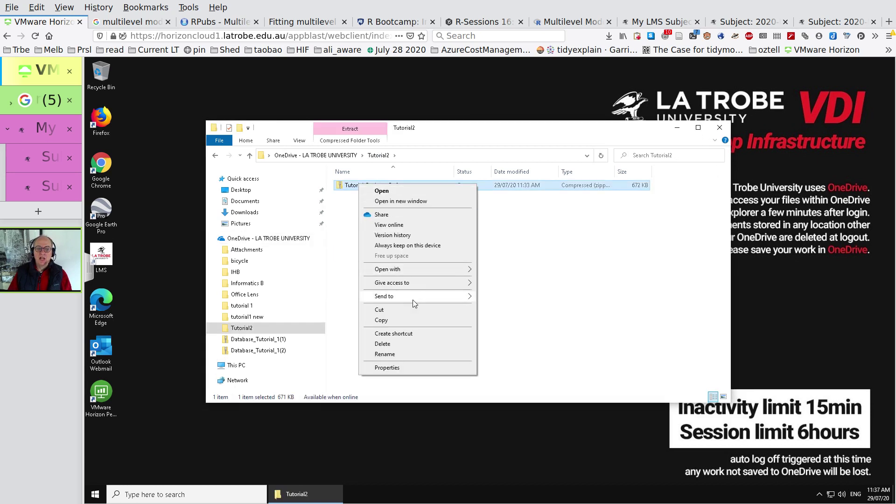
pyautogui.moveTo(413, 299)
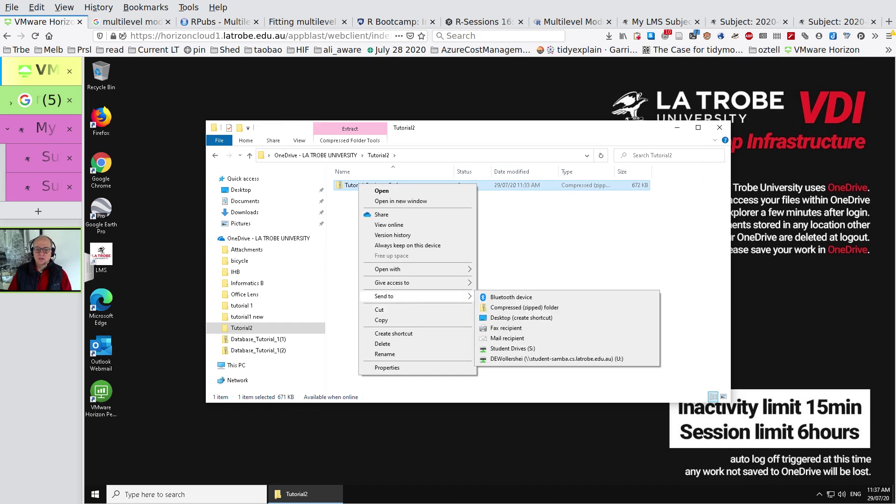
pyautogui.click(542, 234)
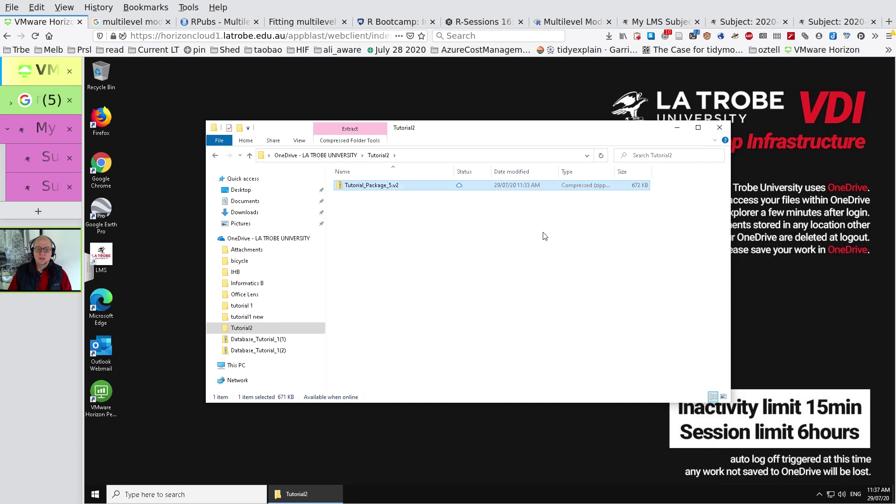
# - Extract the whole Tutorial_Package_5.v2 archive directly into the Tutorial2 folder, removing the archive-named subfolder from the destination path
pyautogui.click(373, 187)
pyautogui.doubleClick(373, 188)
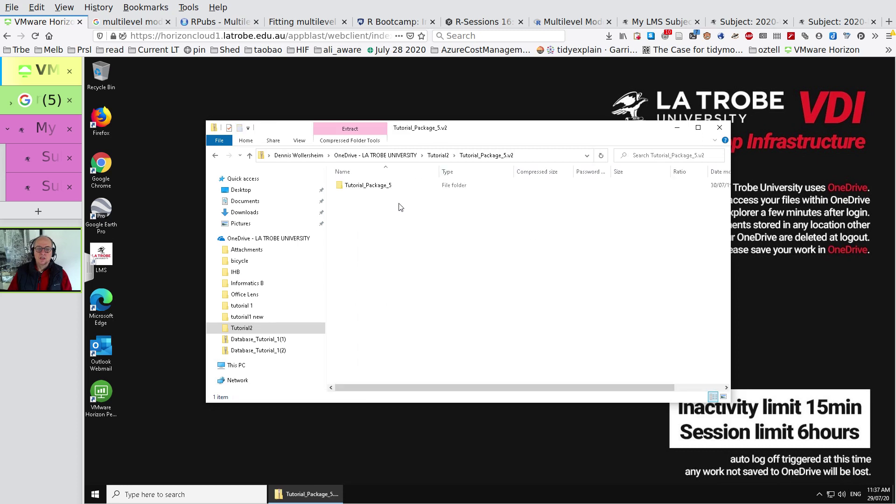
pyautogui.click(351, 140)
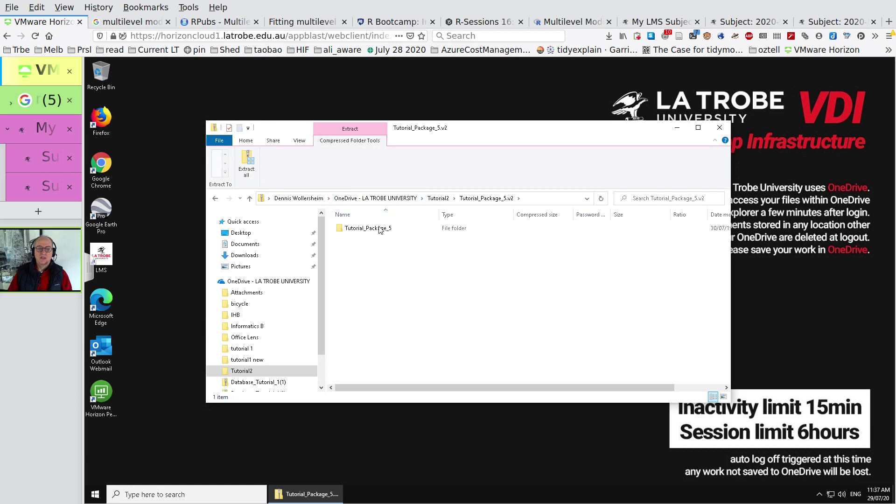
pyautogui.click(246, 163)
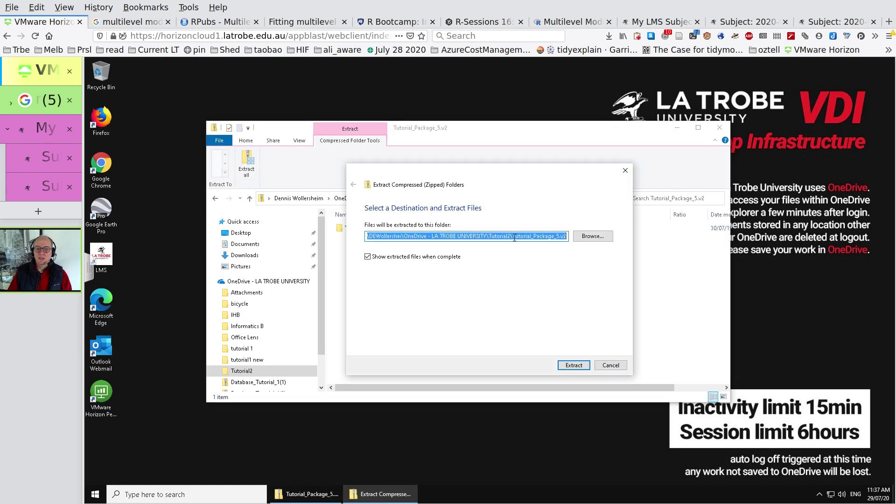
pyautogui.moveTo(514, 238); pyautogui.dragTo(635, 242)
pyautogui.press('BackSpace')
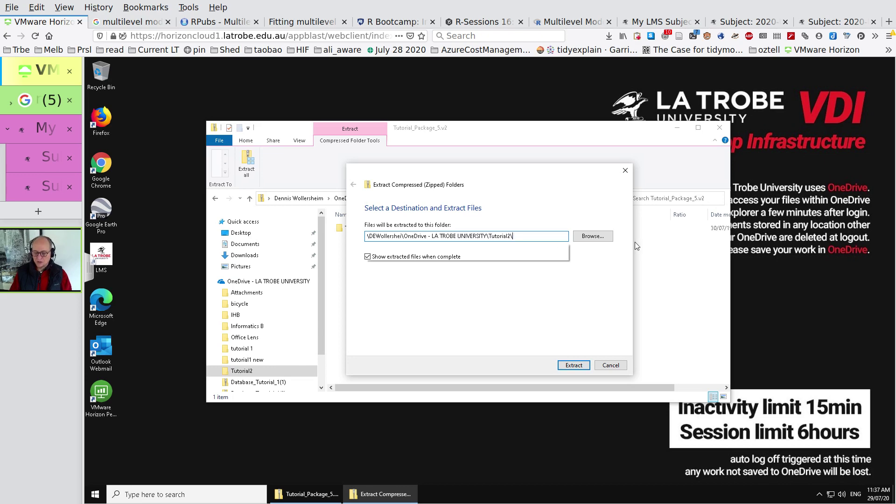
pyautogui.click(574, 365)
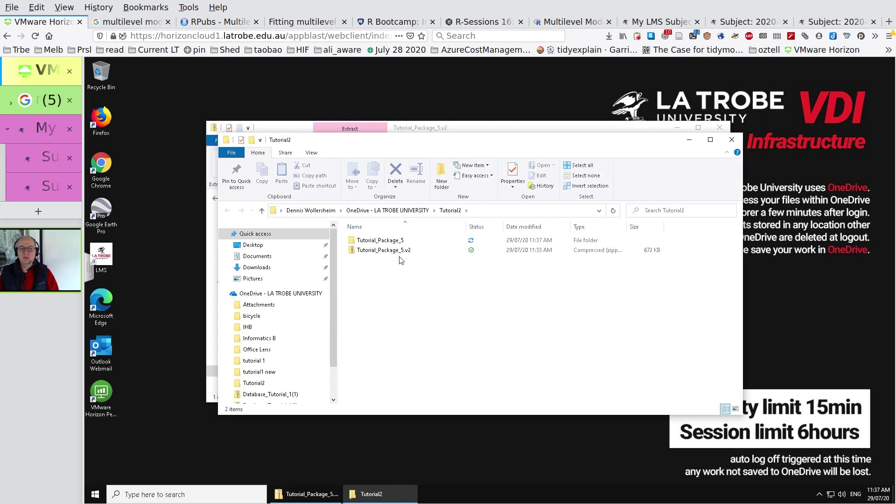
# - Move all the extracted files from the Tutorial_Package_5 folder up into its parent folder, Tutorial2
pyautogui.doubleClick(379, 240)
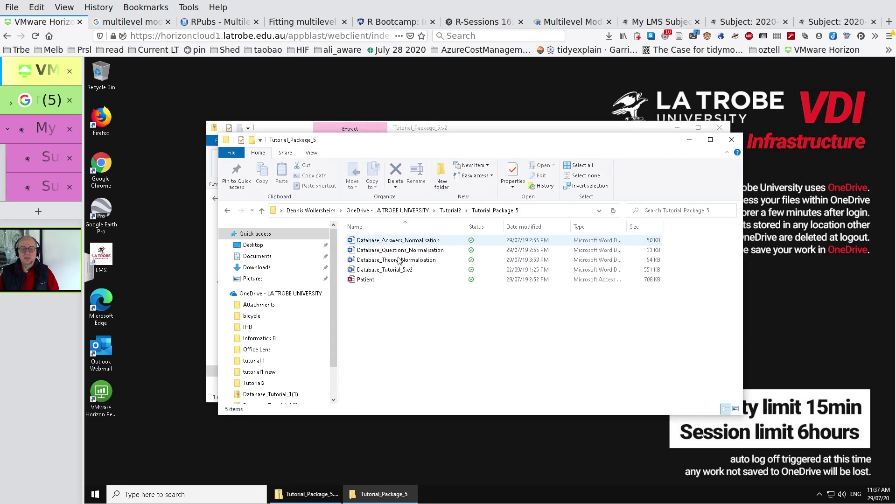
pyautogui.moveTo(396, 293); pyautogui.dragTo(357, 240)
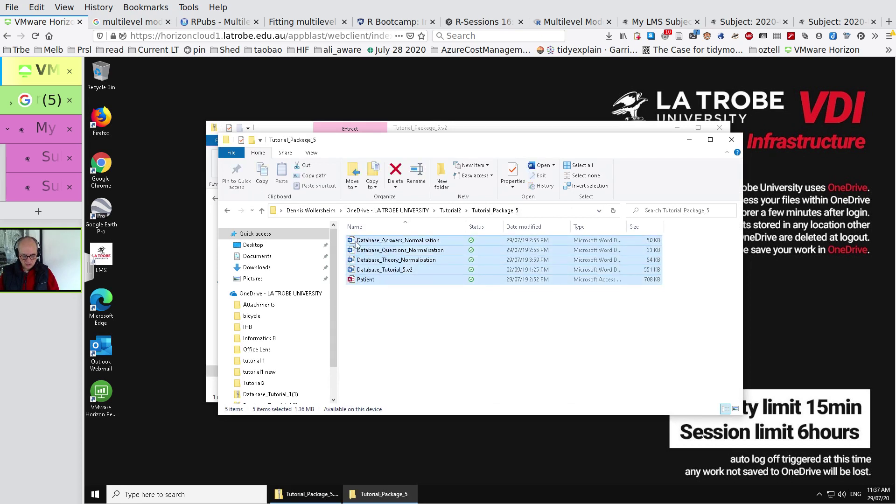
pyautogui.hotkey('ctrl', 'x')
pyautogui.click(450, 210)
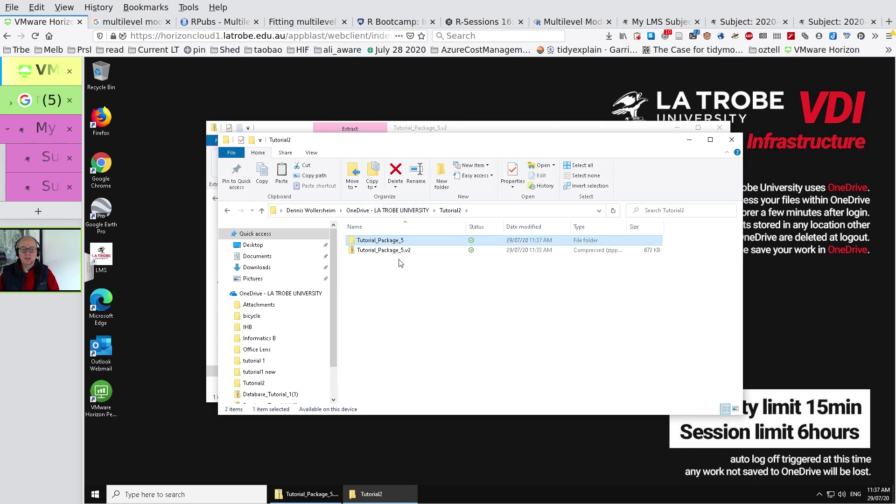
pyautogui.doubleClick(399, 241)
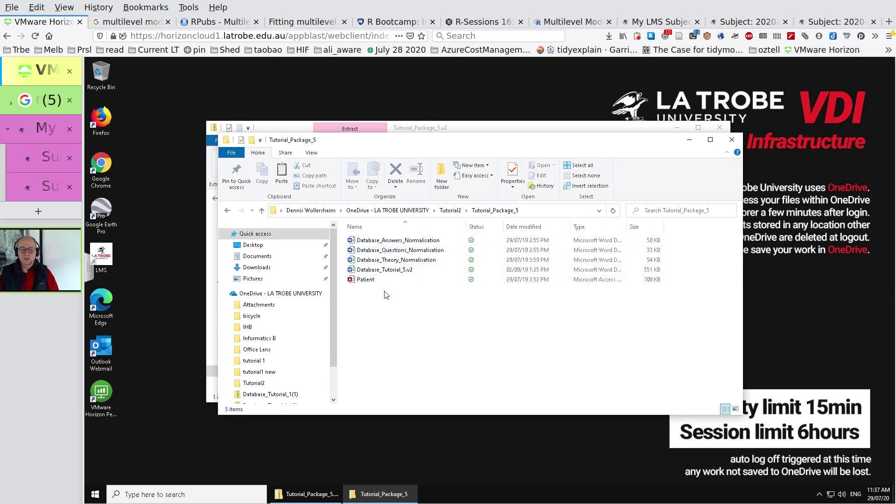
pyautogui.hotkey('ctrl', 'a')
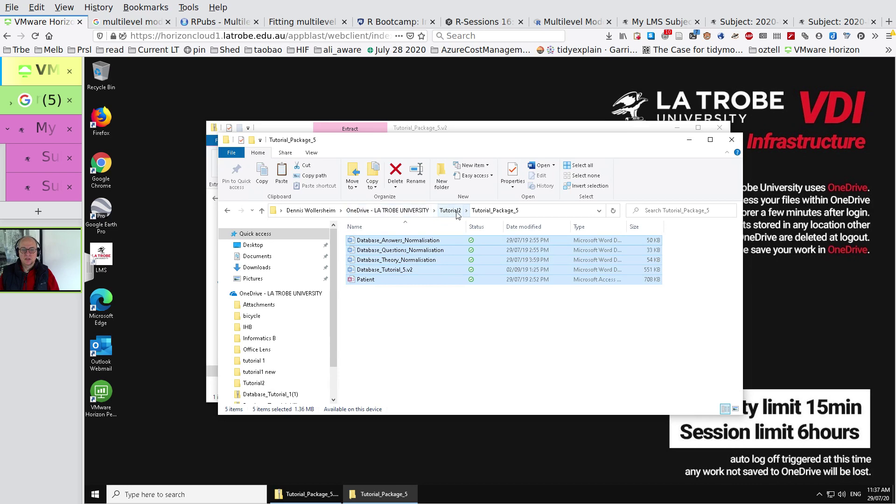
pyautogui.click(450, 211)
pyautogui.click(397, 305)
pyautogui.hotkey('ctrl', 'v')
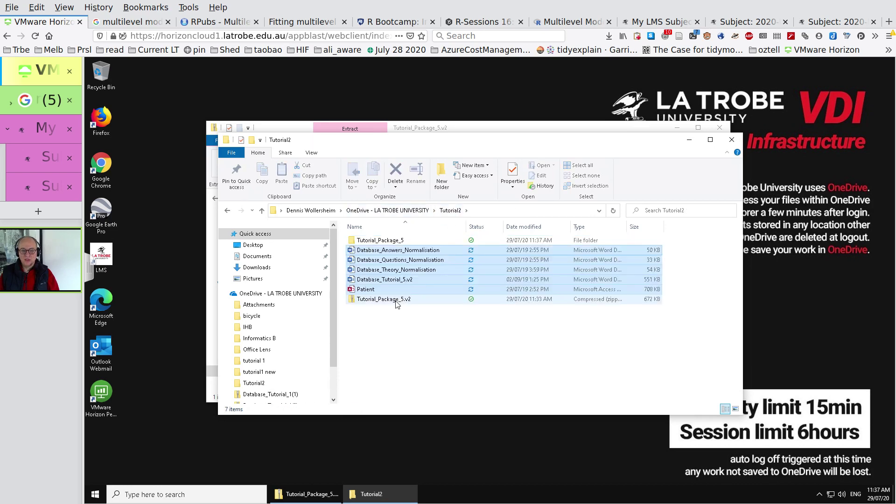
# - Permanently delete the emptied Tutorial_Package_5 folder and the Tutorial_Package_5.v2 zip archive from Tutorial2
pyautogui.click(403, 241)
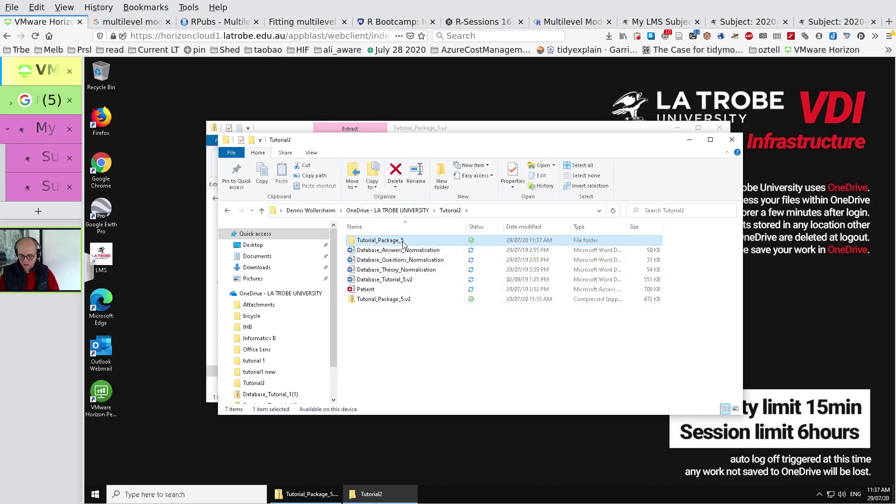
pyautogui.hotkey('shift', 'Delete')
pyautogui.click(525, 315)
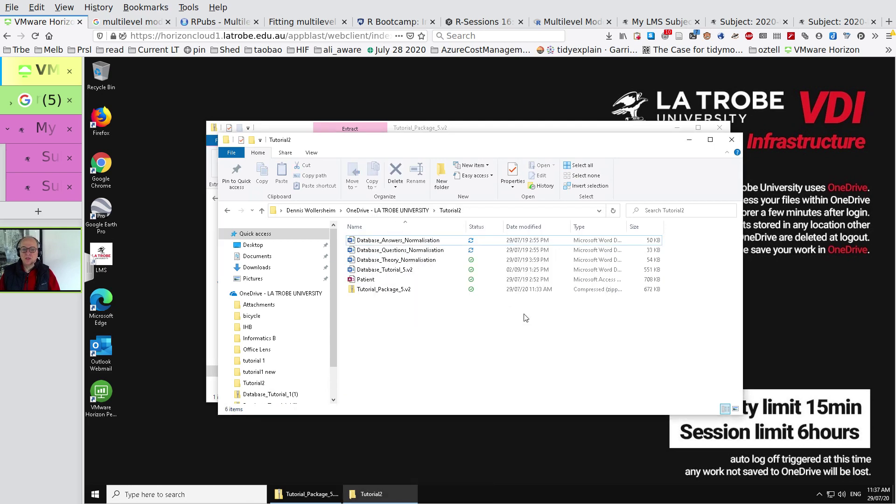
pyautogui.click(387, 291)
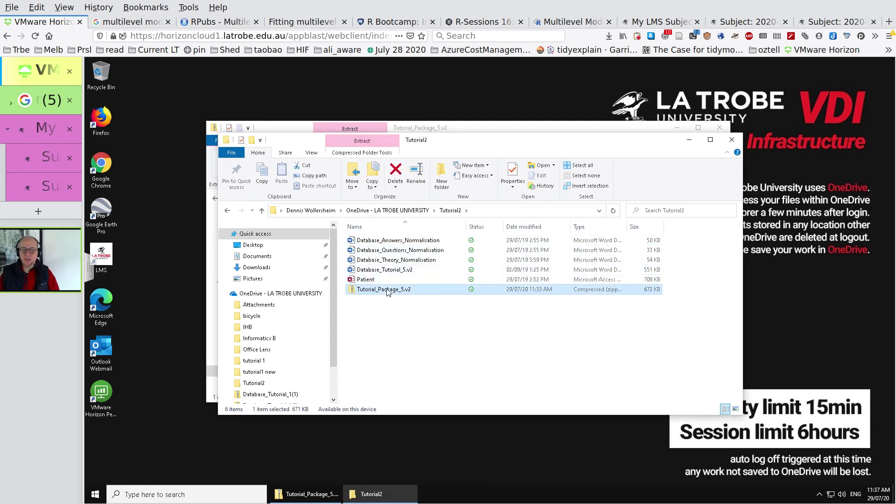
pyautogui.hotkey('shift', 'Delete')
pyautogui.click(526, 316)
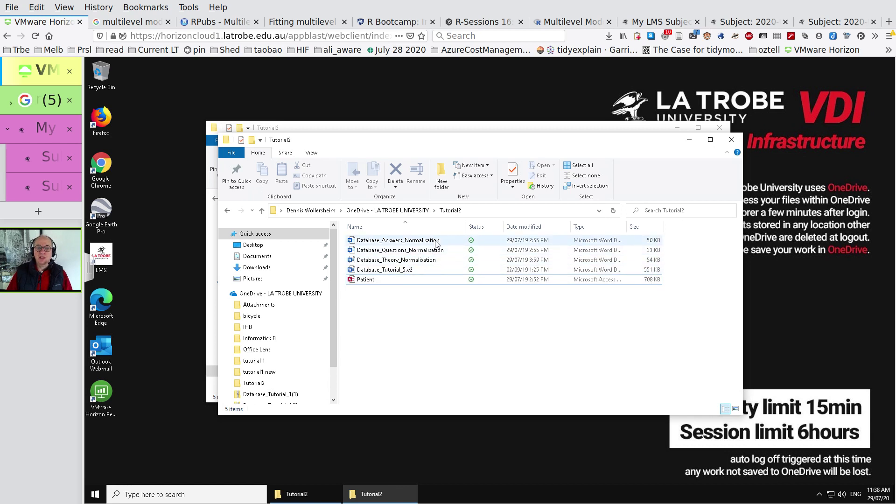
# - Open the Database_Tutorial_5.v2 document from the Tutorial2 folder in Microsoft Word
pyautogui.moveTo(429, 260)
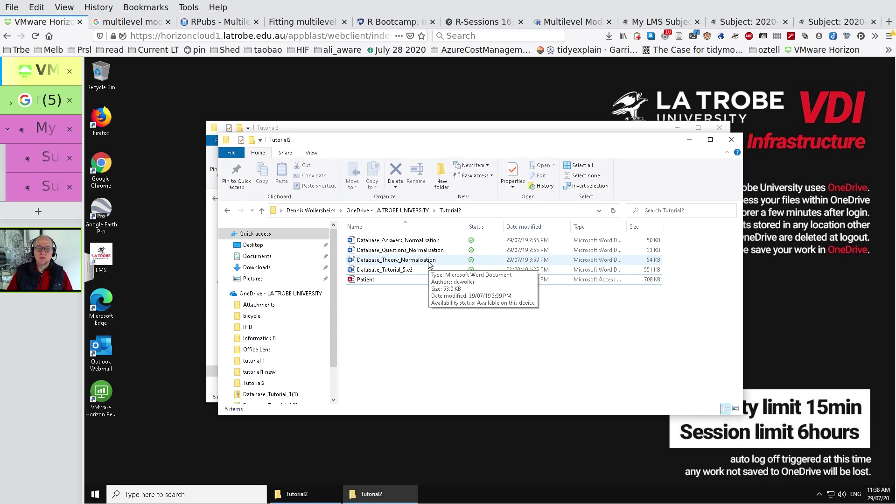
pyautogui.doubleClick(405, 272)
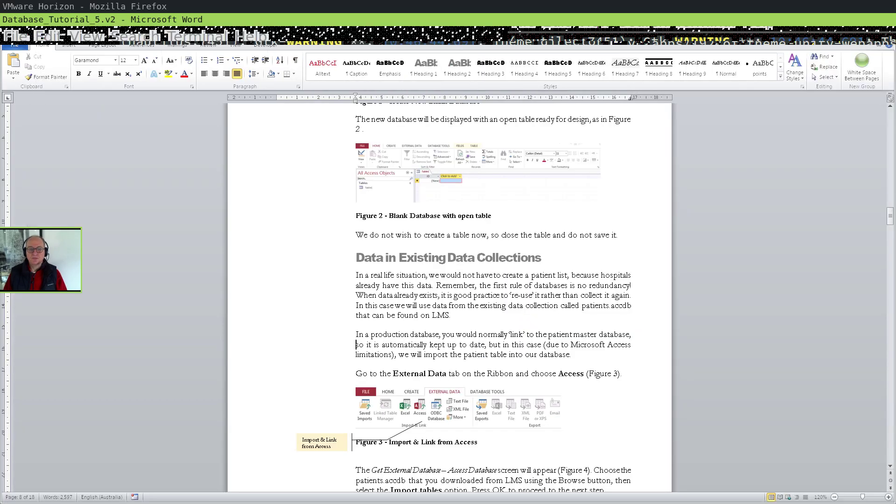
# - Read the Data Modelling introduction and the workbook database task, examining the waiting list examples in Table 1 and Table 2
pyautogui.scroll(4, 643, 378)
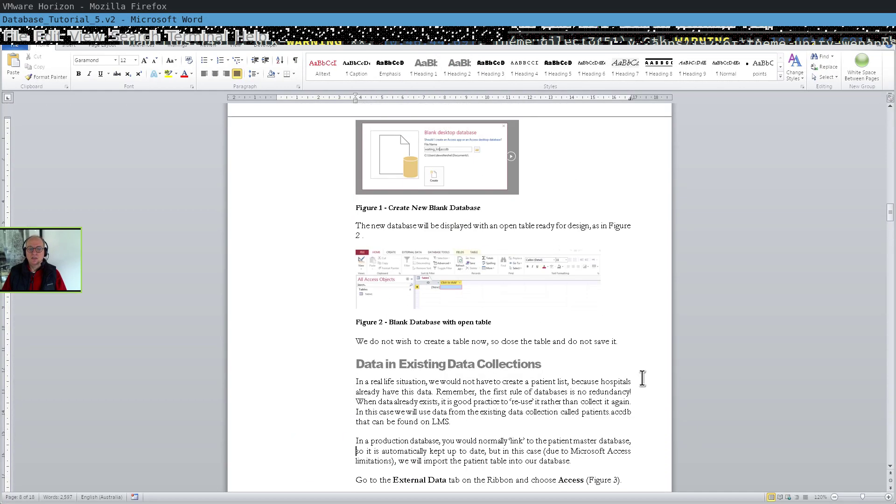
pyautogui.moveTo(890, 208); pyautogui.dragTo(890, 153)
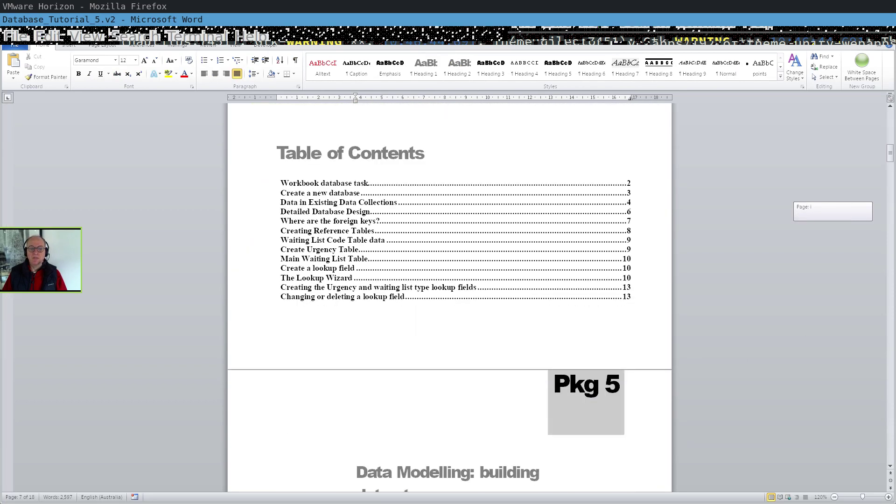
pyautogui.scroll(-5, 486, 310)
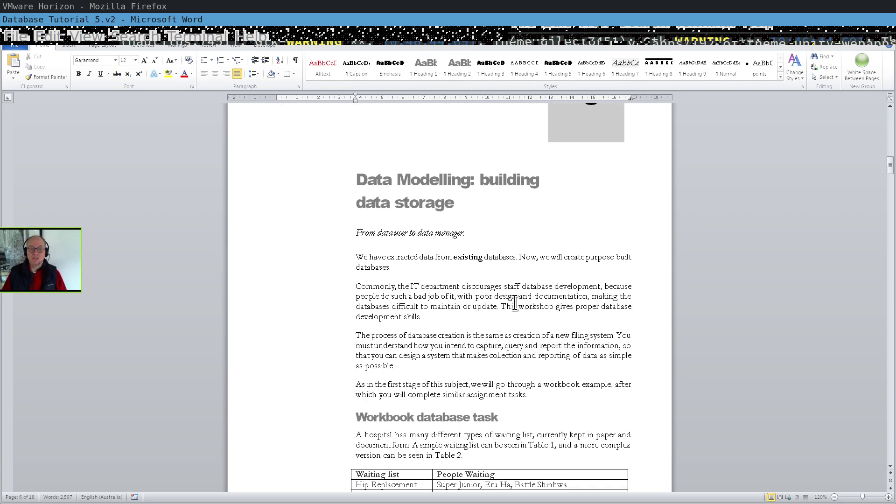
pyautogui.scroll(-2, 565, 299)
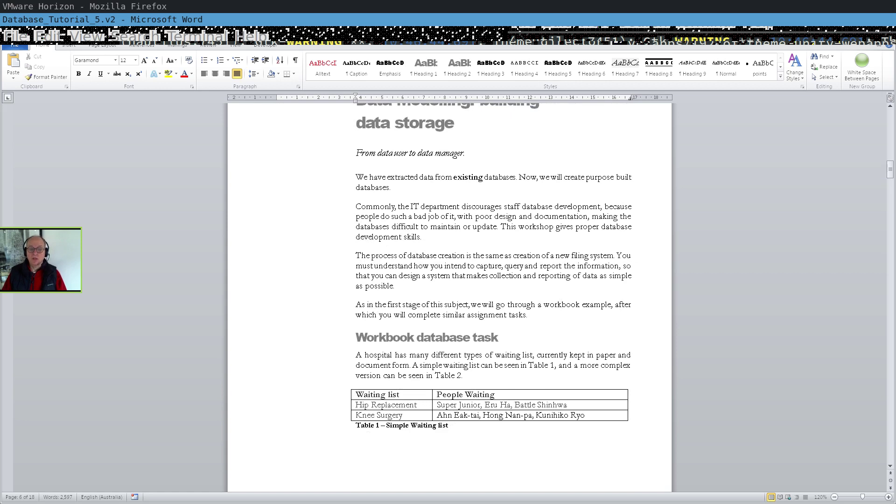
pyautogui.scroll(-1, 551, 297)
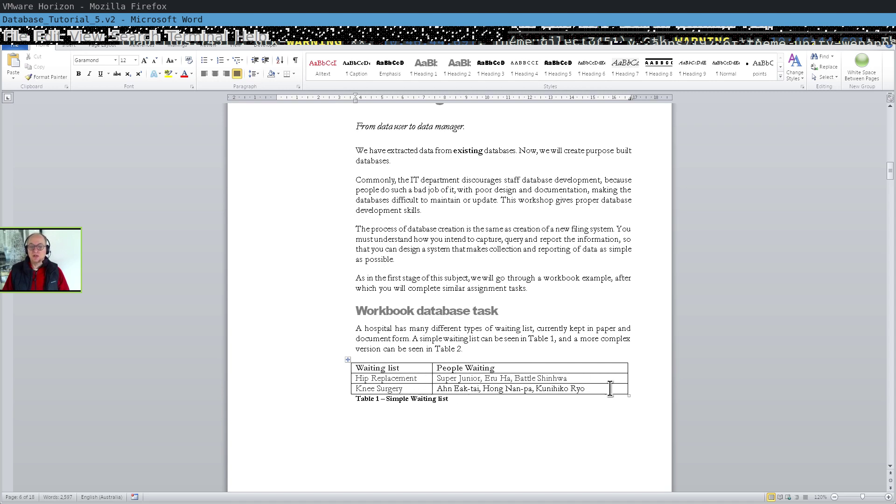
pyautogui.scroll(-10, 498, 405)
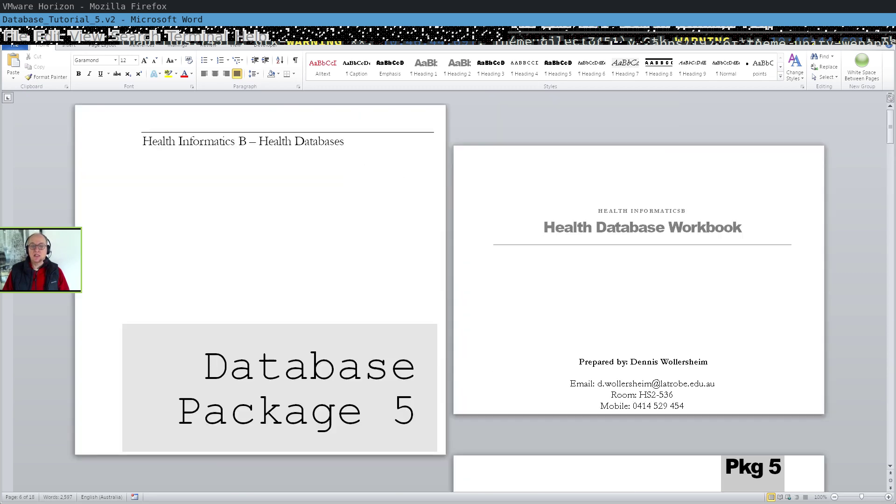
pyautogui.scroll(7, 498, 405)
pyautogui.scroll(4, 498, 405)
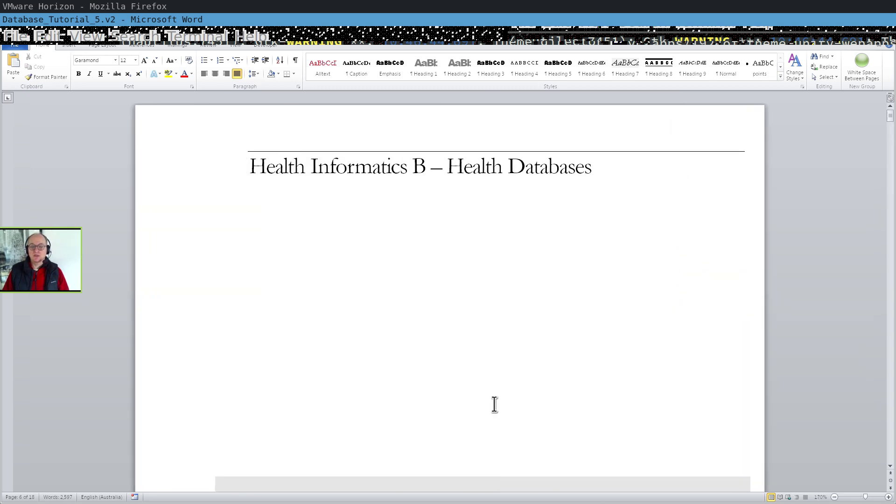
pyautogui.scroll(-5, 478, 390)
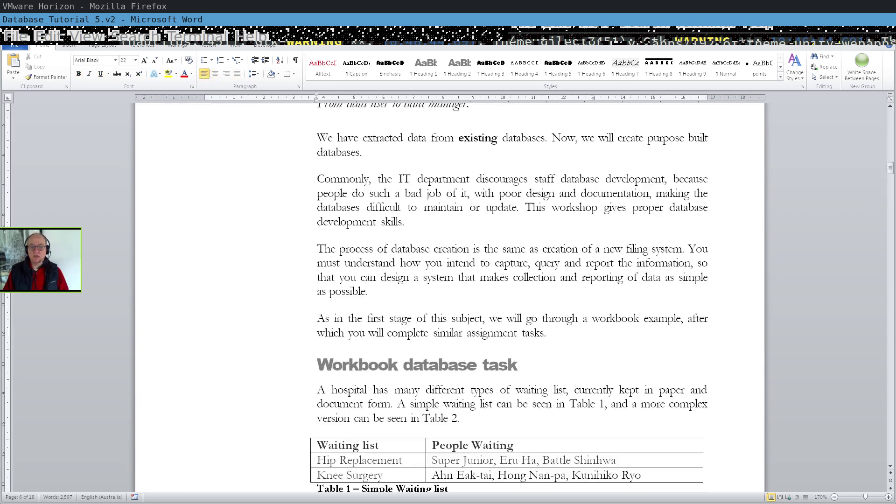
pyautogui.scroll(-10, 575, 369)
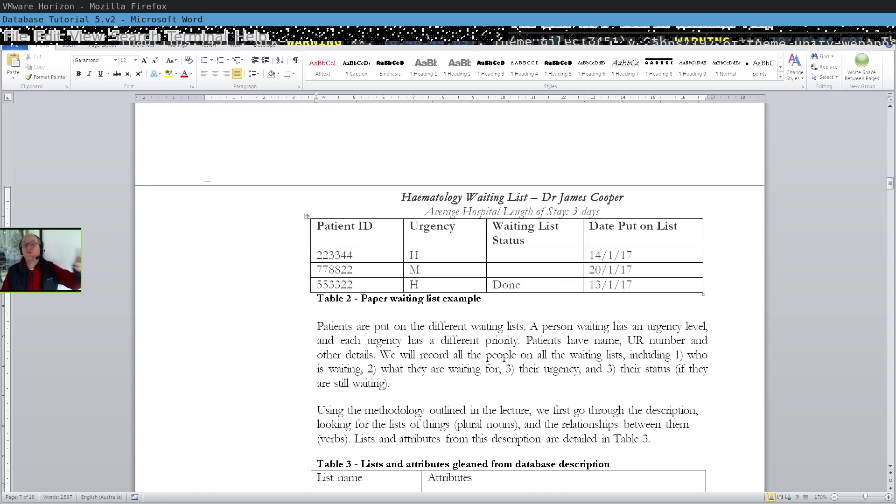
pyautogui.scroll(-1, 449, 318)
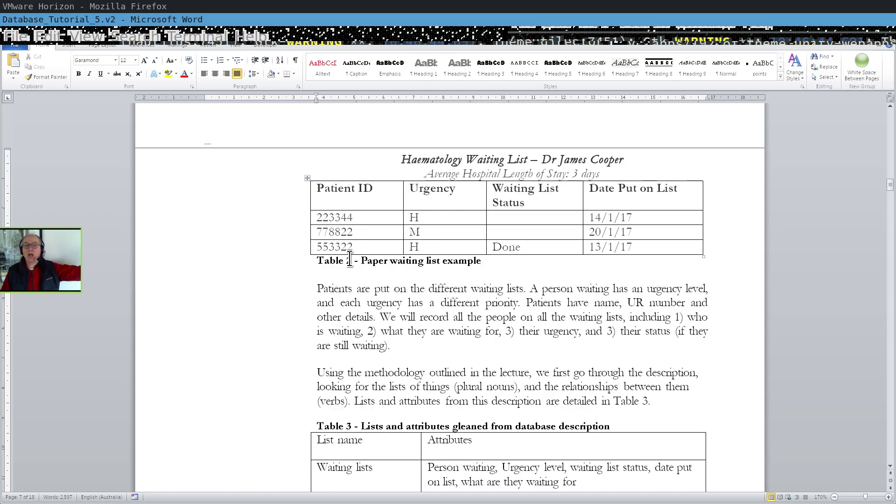
# - Examine the Haematology waiting list in Table 2, covering its heading, length of stay, doctor, urgency, status and date entries
pyautogui.moveTo(417, 220); pyautogui.dragTo(401, 221)
pyautogui.click(423, 219)
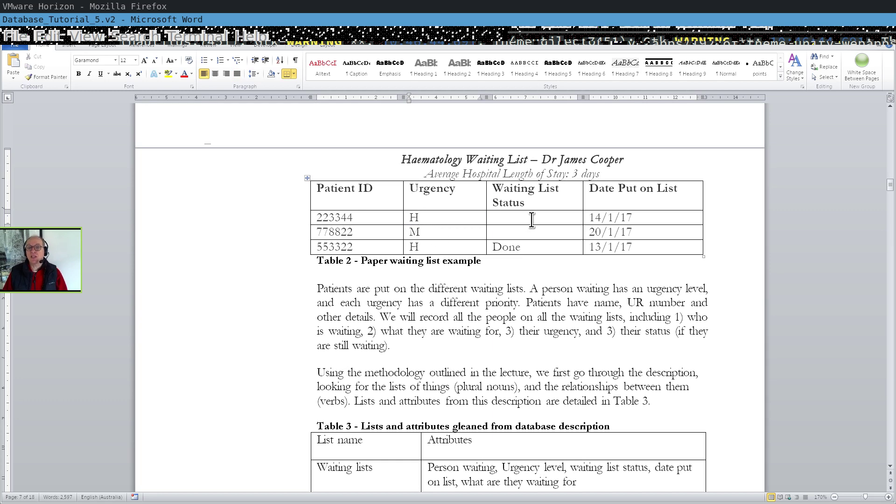
pyautogui.moveTo(636, 219); pyautogui.dragTo(581, 220)
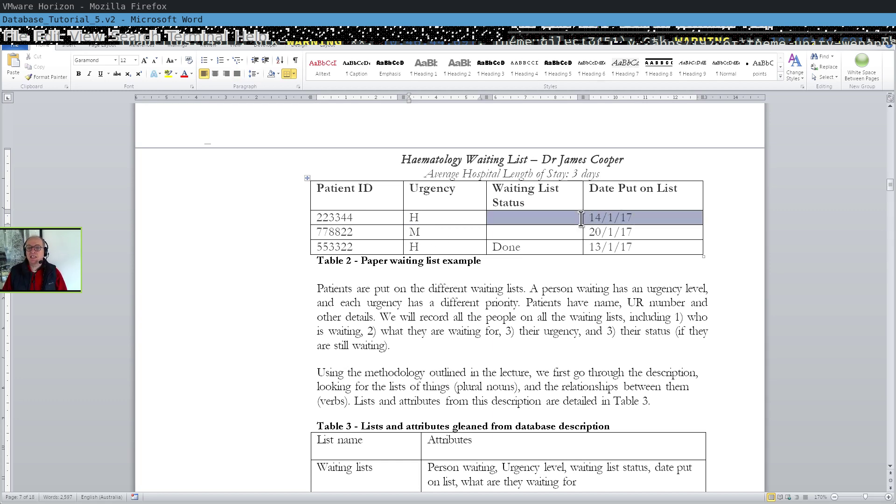
pyautogui.click(608, 236)
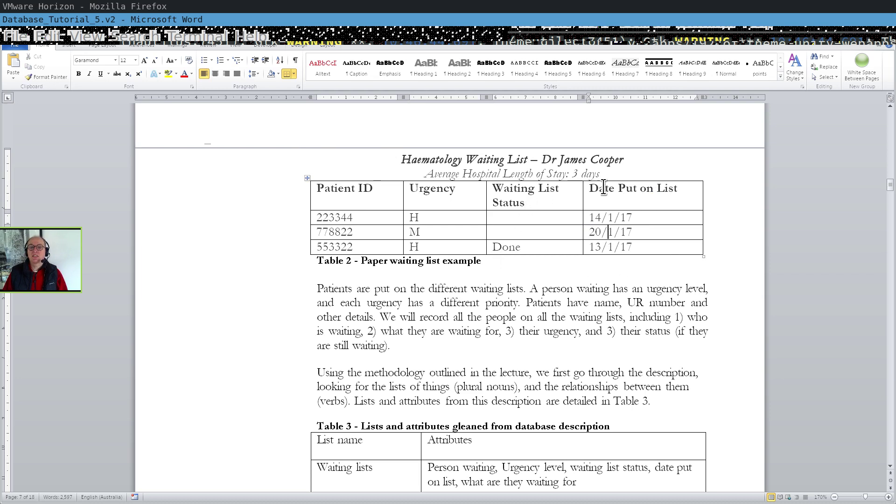
pyautogui.moveTo(599, 174); pyautogui.dragTo(436, 173)
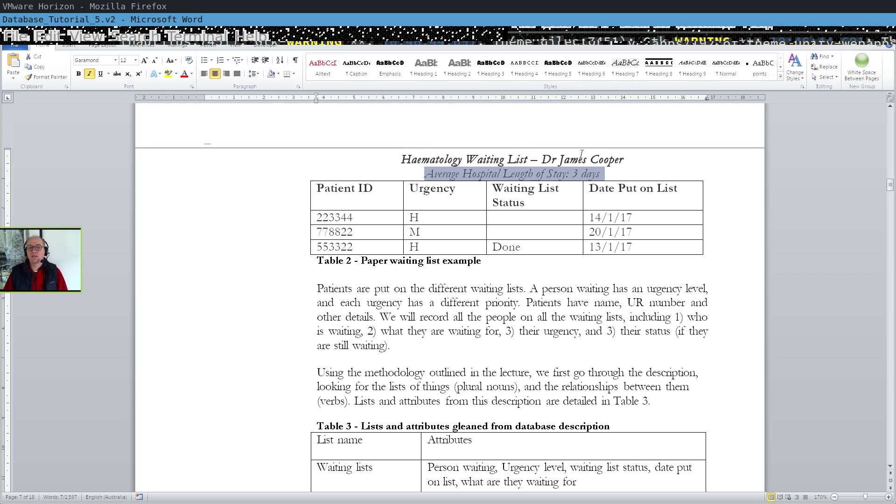
pyautogui.moveTo(626, 161); pyautogui.dragTo(541, 159)
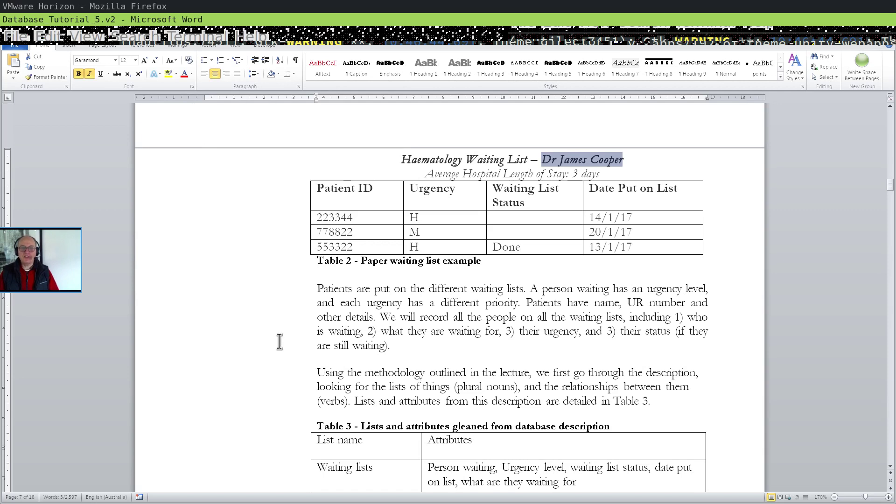
pyautogui.scroll(-1, 341, 337)
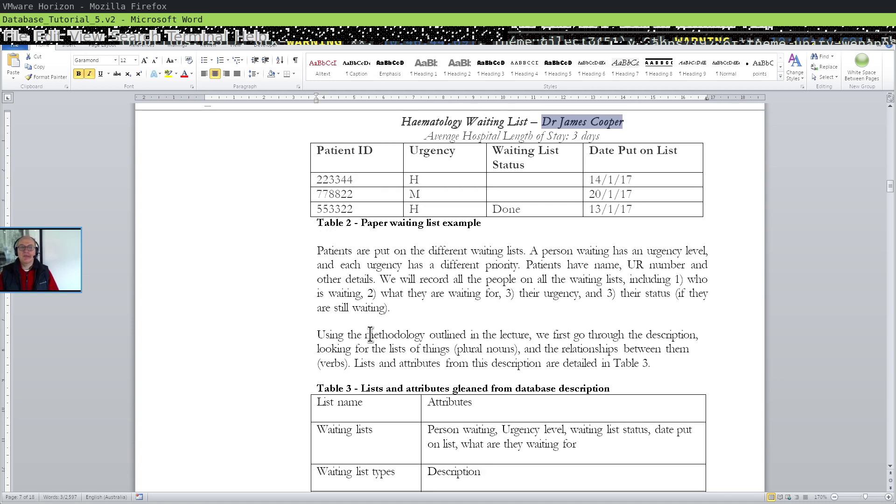
pyautogui.scroll(-2, 372, 340)
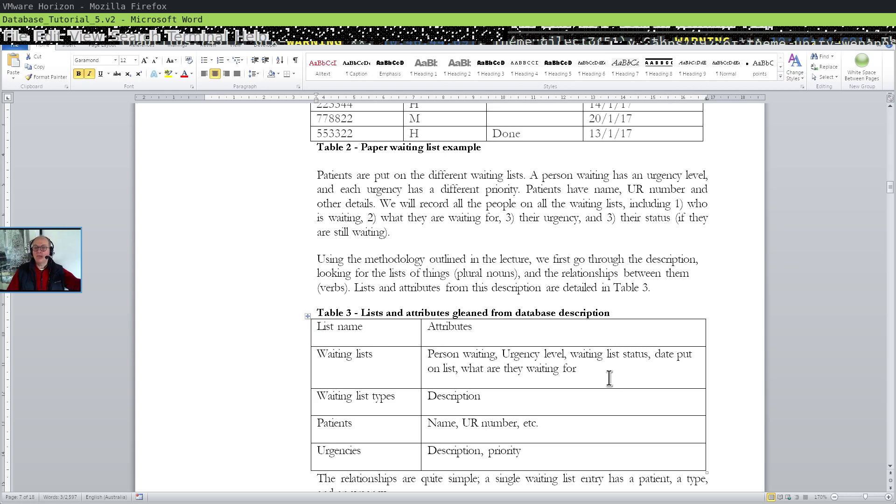
pyautogui.scroll(3, 602, 371)
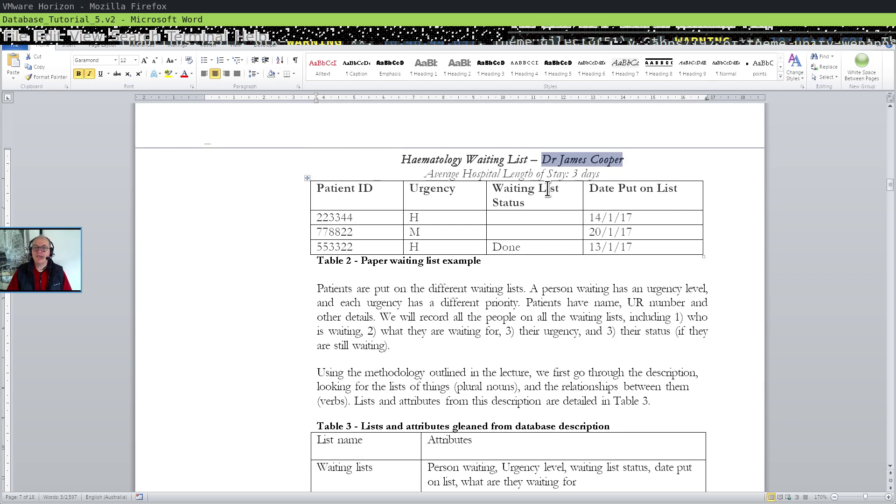
pyautogui.doubleClick(438, 159)
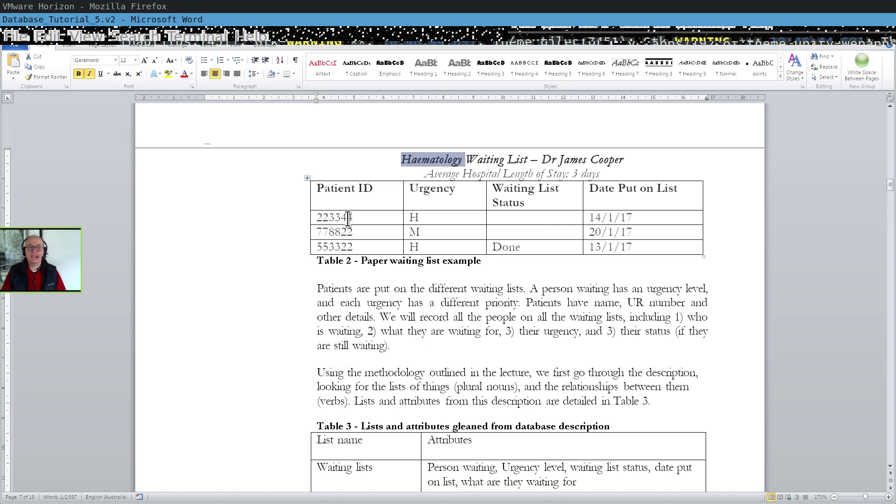
pyautogui.click(420, 220)
pyautogui.doubleClick(420, 219)
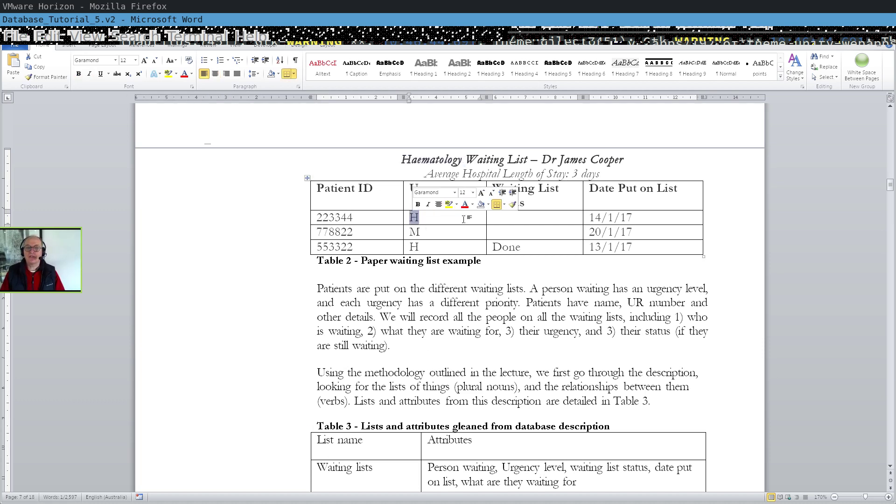
pyautogui.click(526, 219)
pyautogui.doubleClick(624, 217)
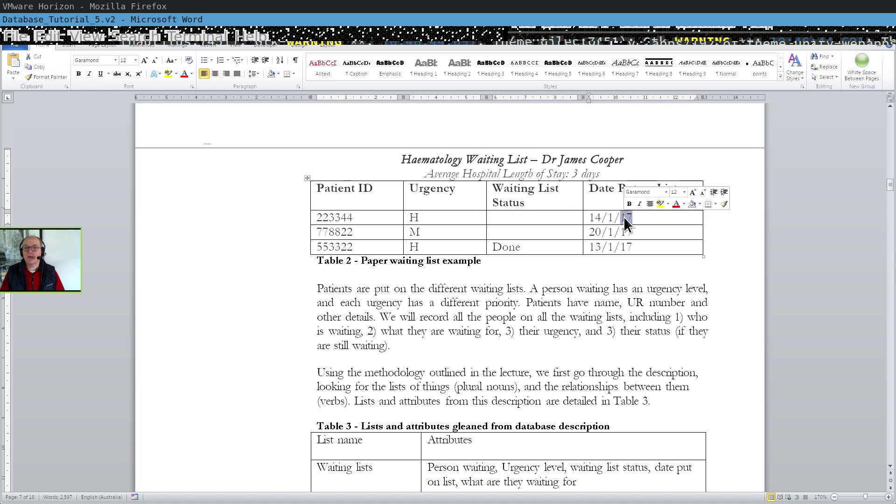
pyautogui.click(544, 247)
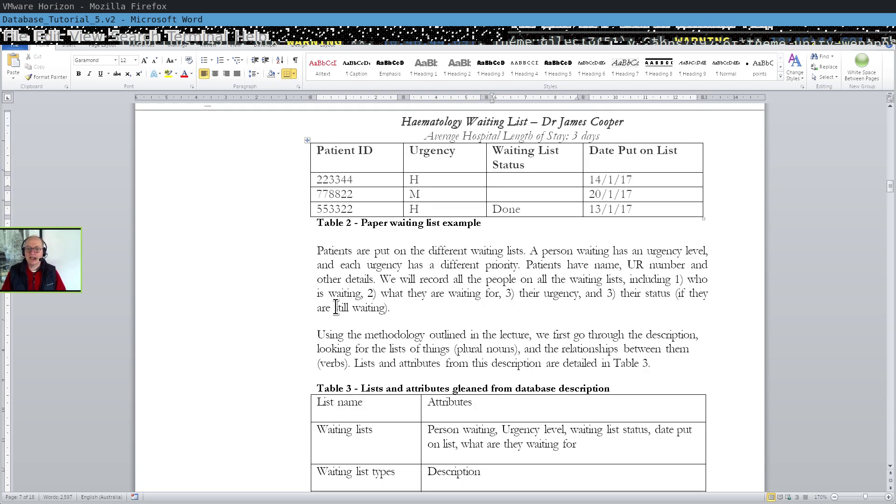
# - Compare the Table 2 paper waiting list with the lists, attributes and relationships described in and below Table 3
pyautogui.scroll(-4, 337, 307)
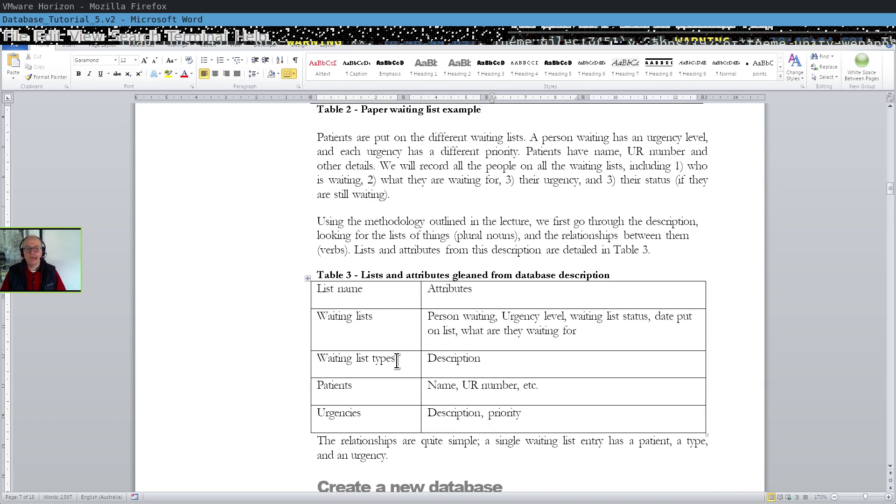
pyautogui.scroll(6, 397, 362)
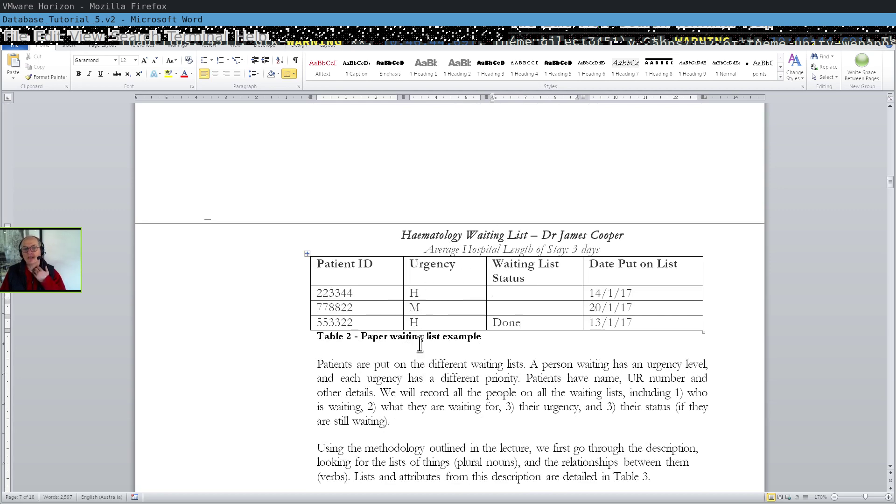
pyautogui.scroll(-4, 418, 373)
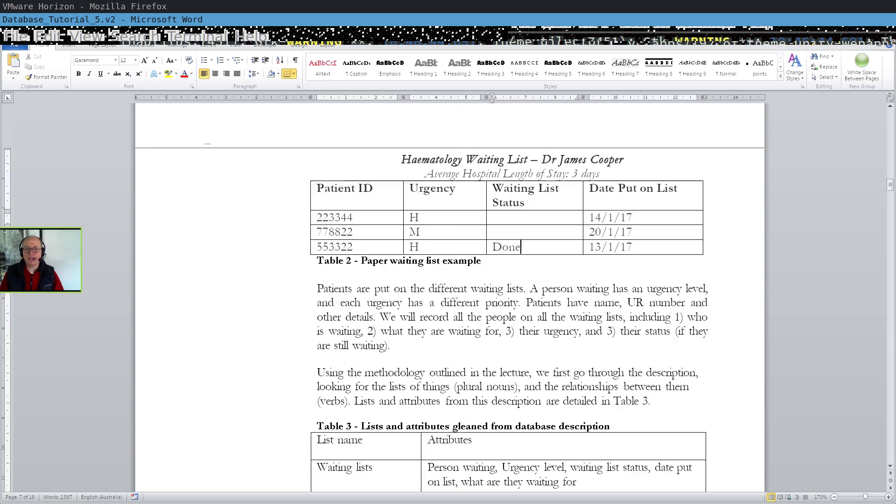
pyautogui.scroll(-1, 415, 416)
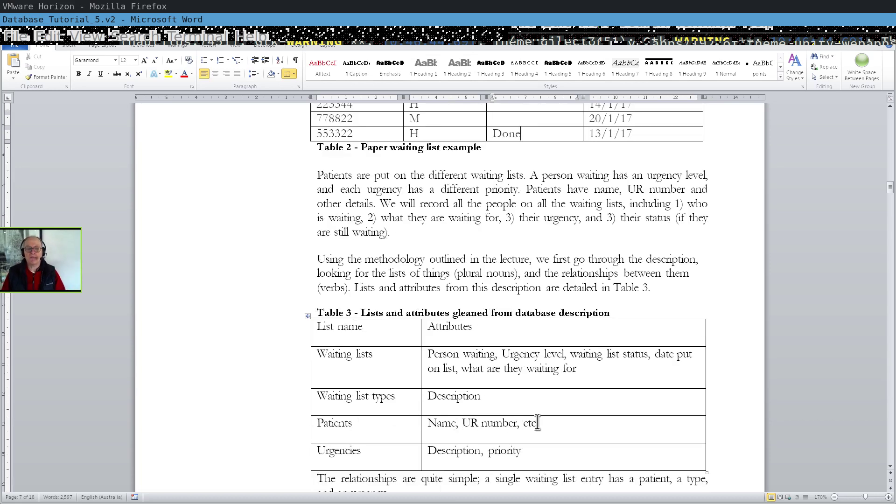
pyautogui.scroll(4, 430, 357)
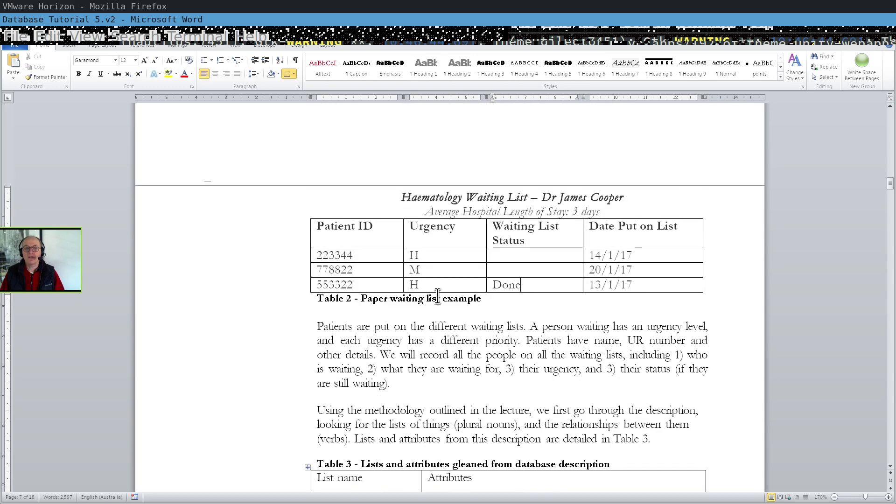
pyautogui.scroll(-5, 430, 306)
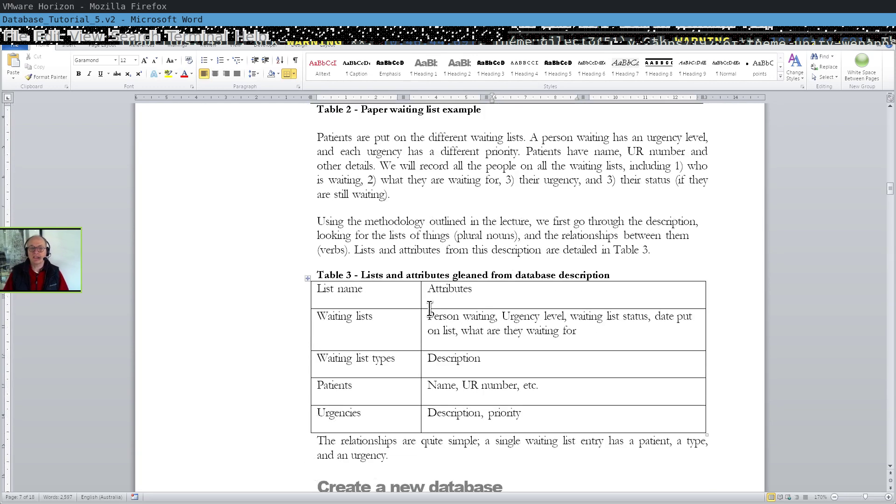
pyautogui.scroll(-1, 430, 308)
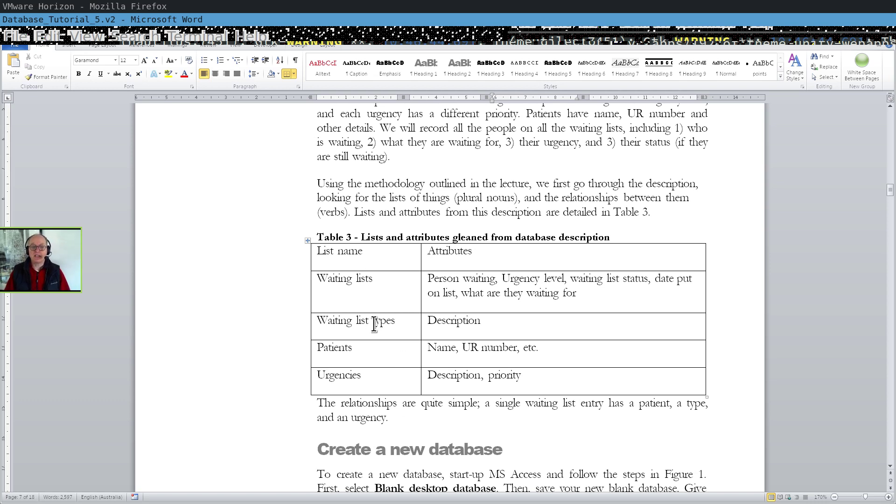
pyautogui.click(405, 414)
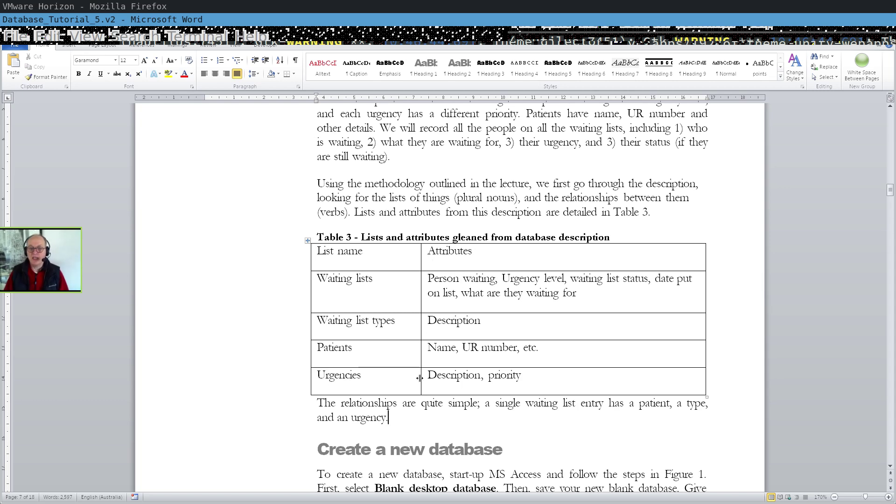
# - Read the Create a new database section, including the Figure 1 instructions for a blank desktop database
pyautogui.scroll(-2, 420, 332)
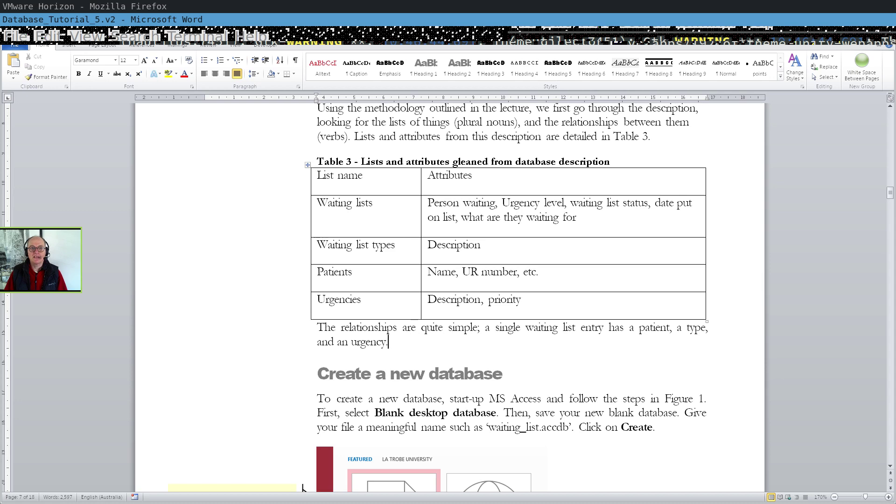
pyautogui.scroll(-1, 422, 354)
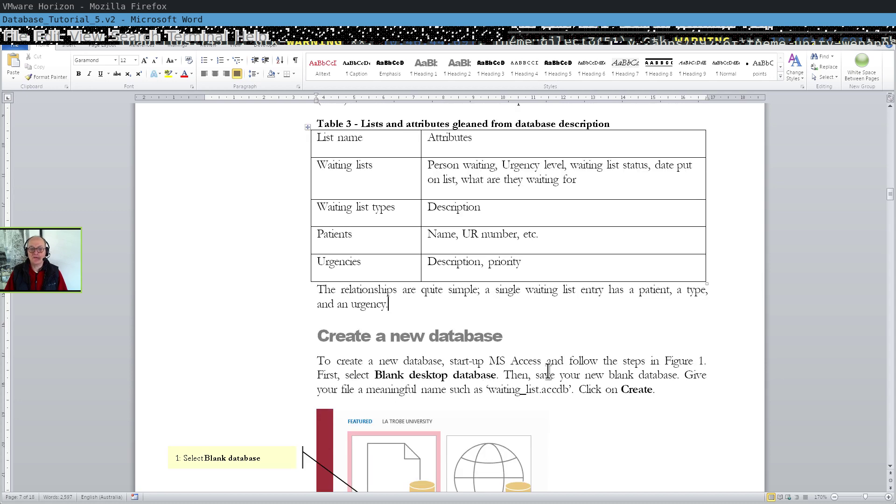
pyautogui.scroll(-2, 562, 365)
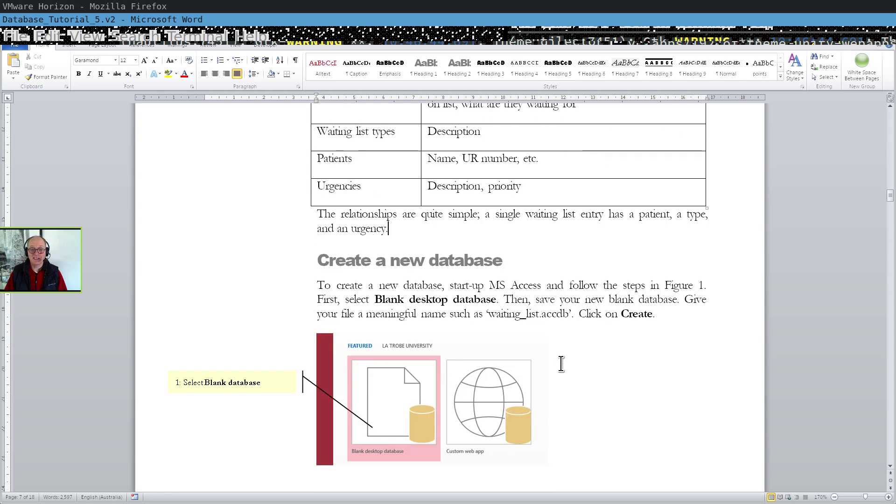
pyautogui.scroll(-3, 558, 366)
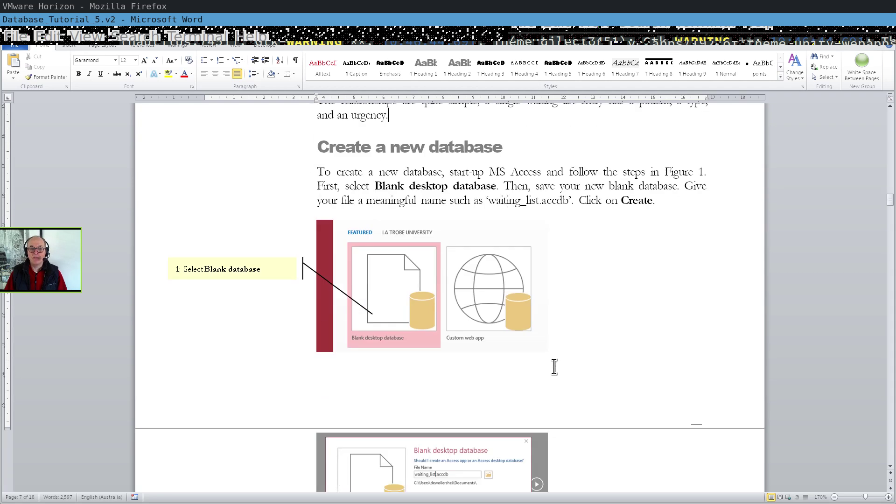
pyautogui.scroll(-3, 553, 366)
pyautogui.scroll(-1, 552, 365)
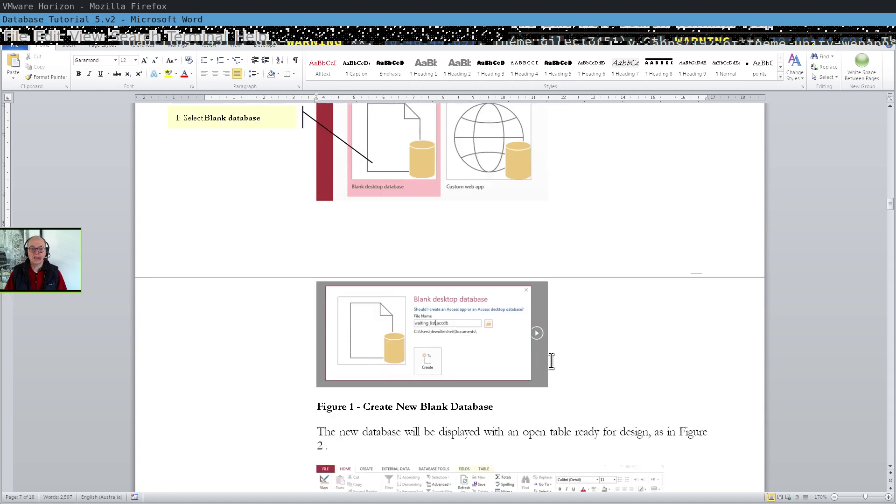
pyautogui.scroll(2, 551, 361)
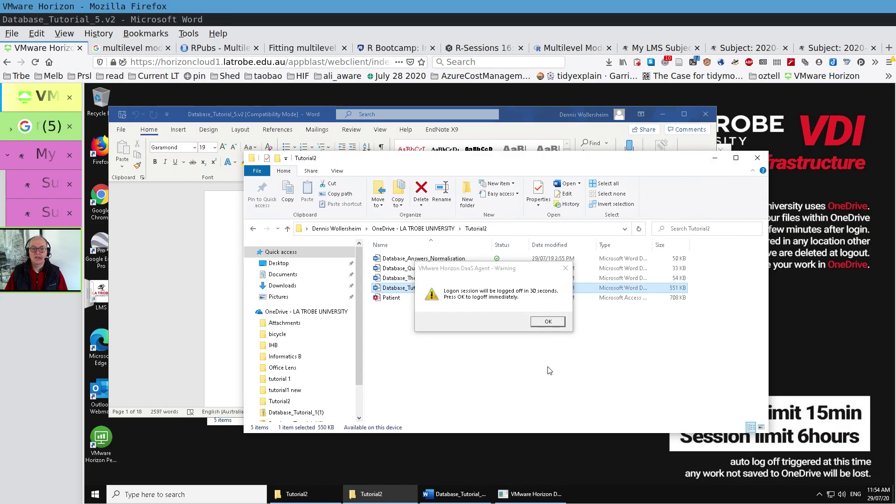
# - Log off the expiring remote session and try to reconnect to Student-vDesktop, dismissing the dialogs
pyautogui.click(548, 322)
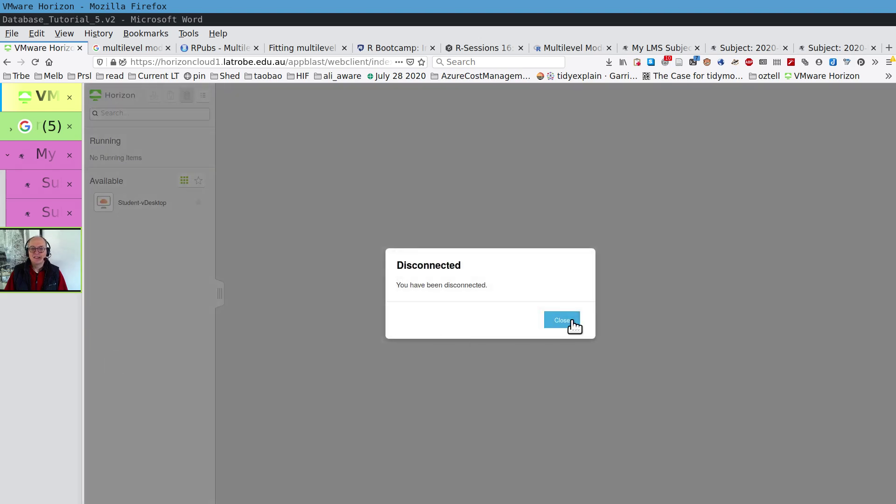
pyautogui.click(562, 320)
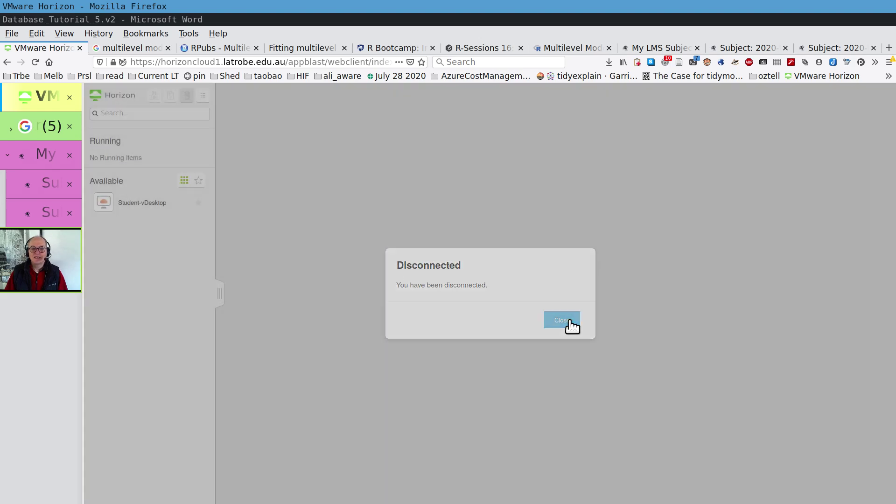
pyautogui.click(131, 202)
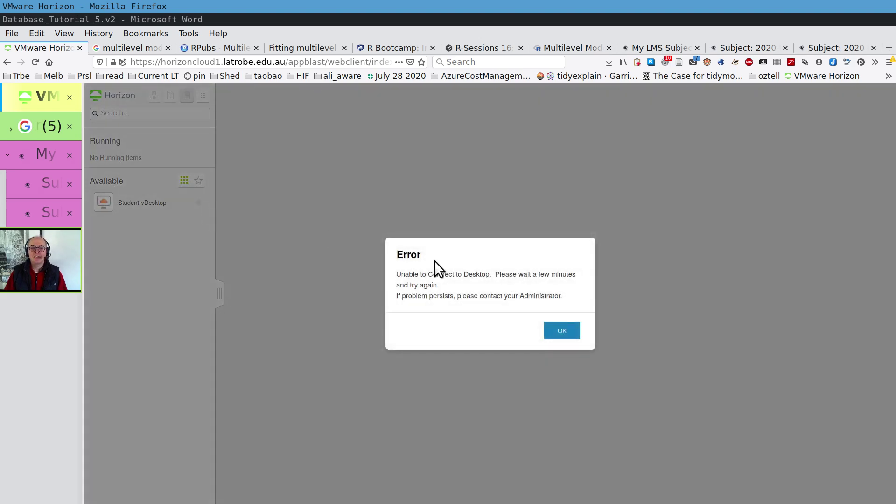
pyautogui.click(556, 330)
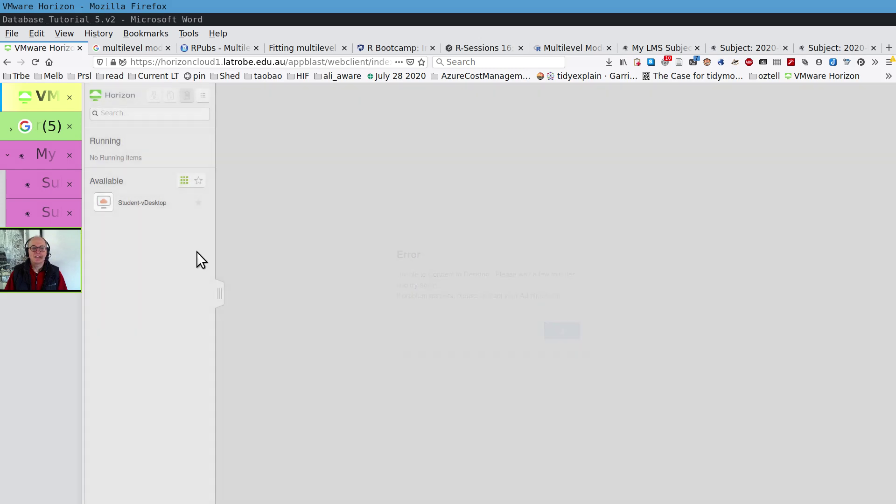
pyautogui.click(108, 203)
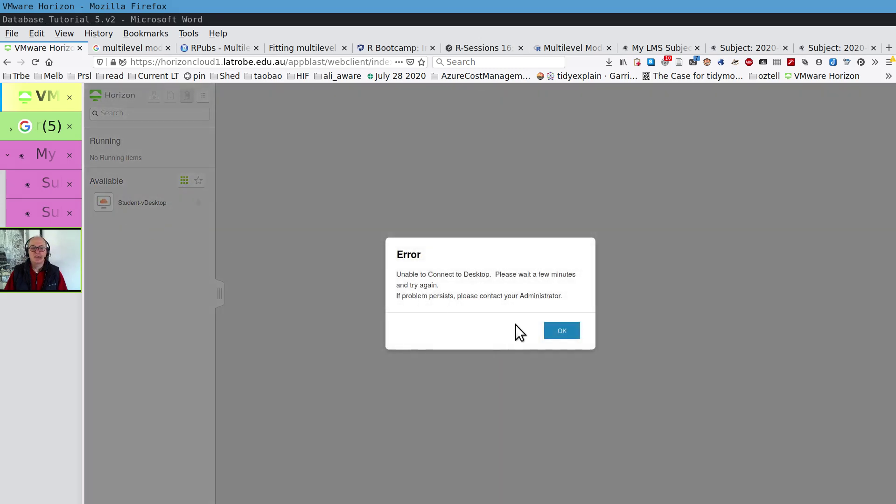
pyautogui.click(562, 332)
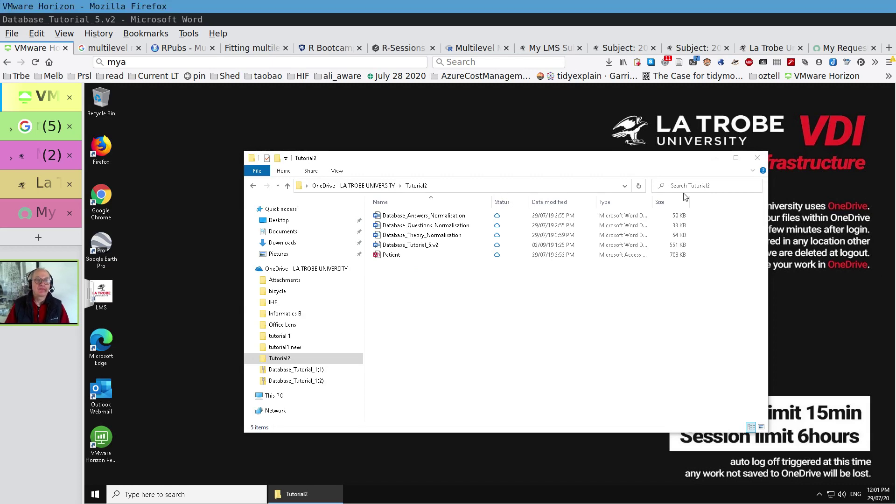
# - Create a new blank Access database from the Tutorial2 folder window, naming it Tutorial_waiting_list
pyautogui.click(434, 19)
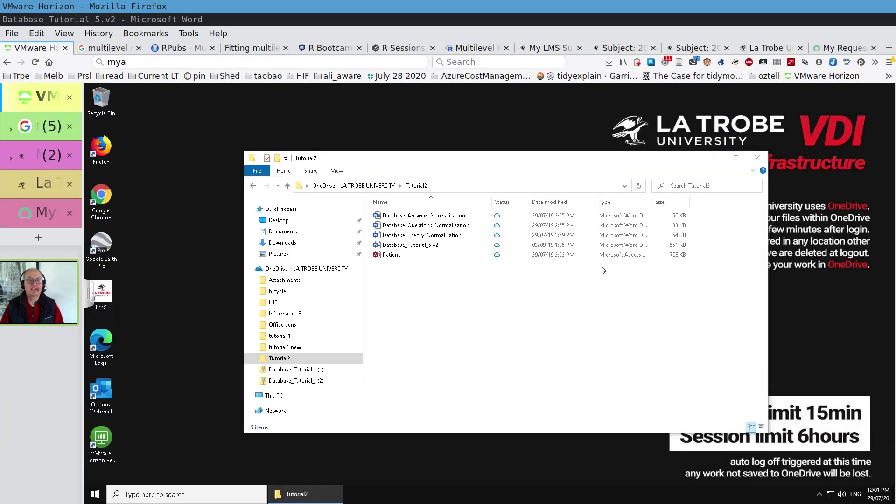
pyautogui.rightClick(396, 283)
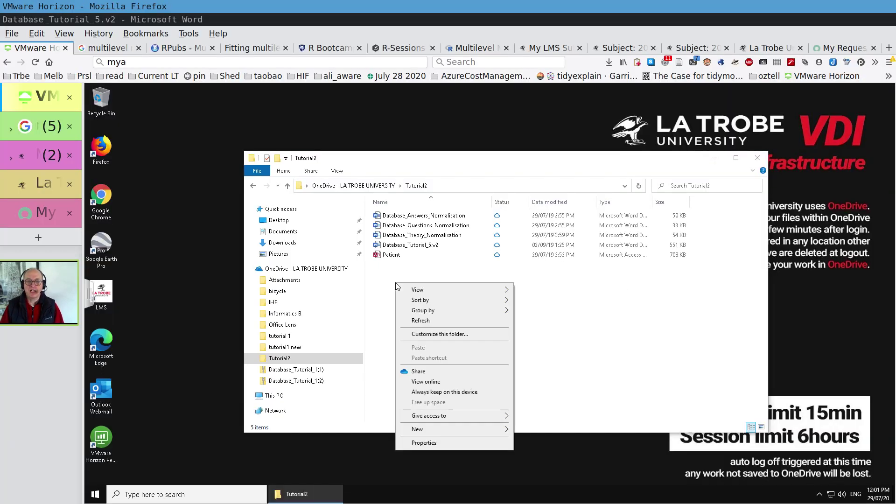
pyautogui.click(431, 427)
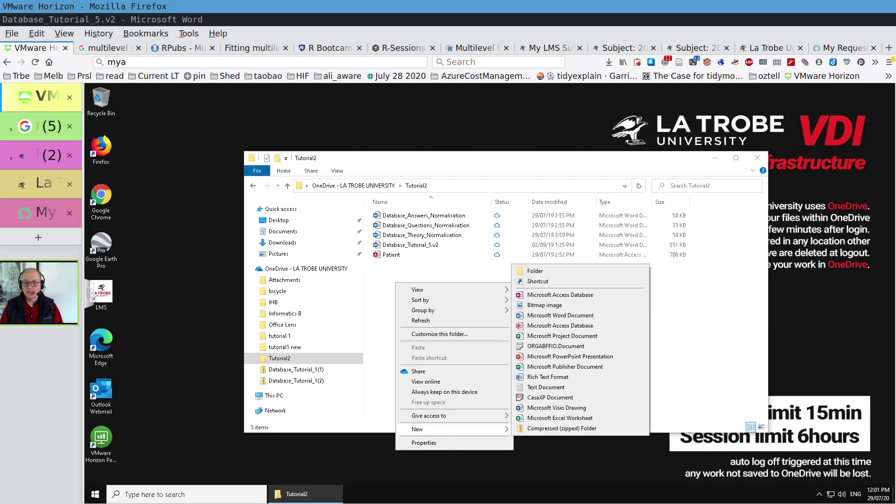
pyautogui.click(583, 325)
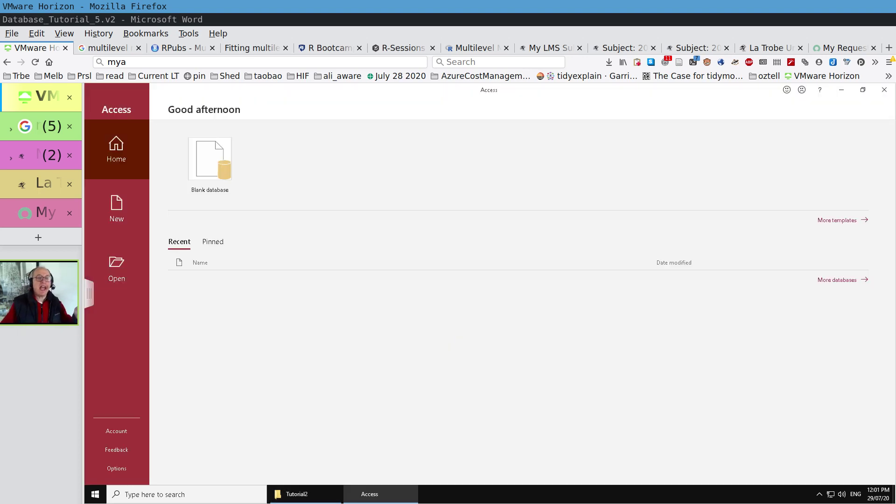
pyautogui.click(210, 161)
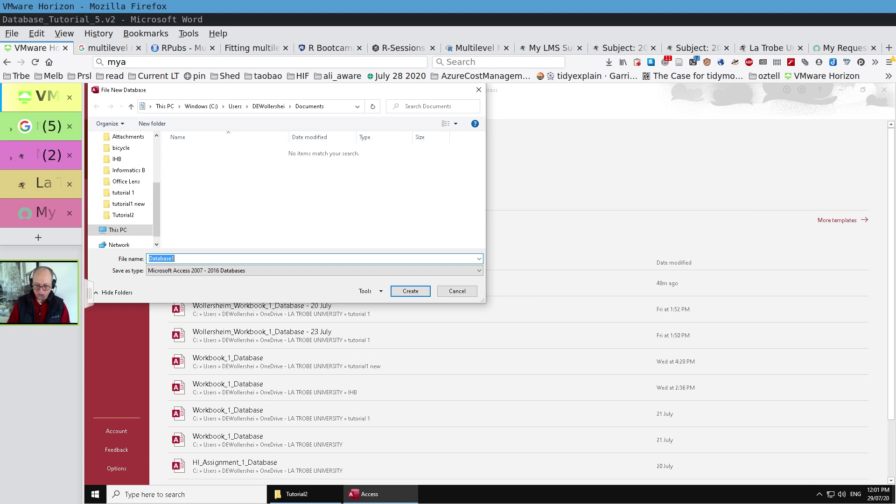
pyautogui.write('Tutorial_')
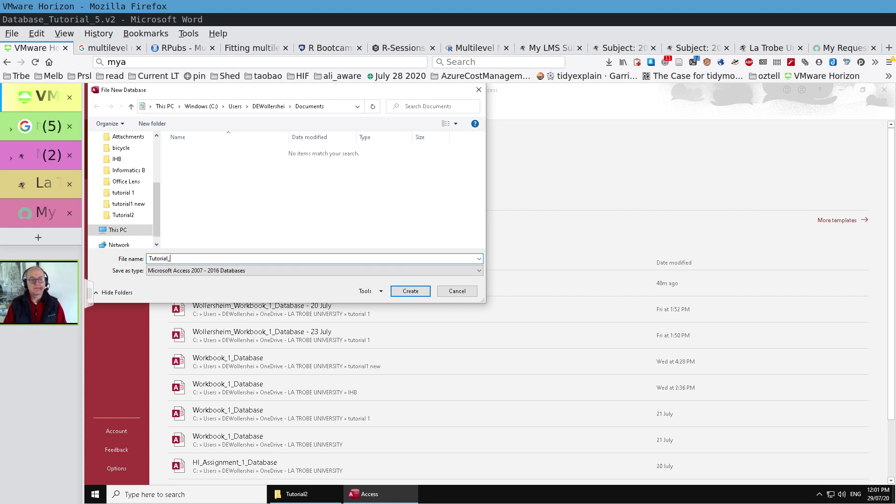
pyautogui.write('waiting_list')
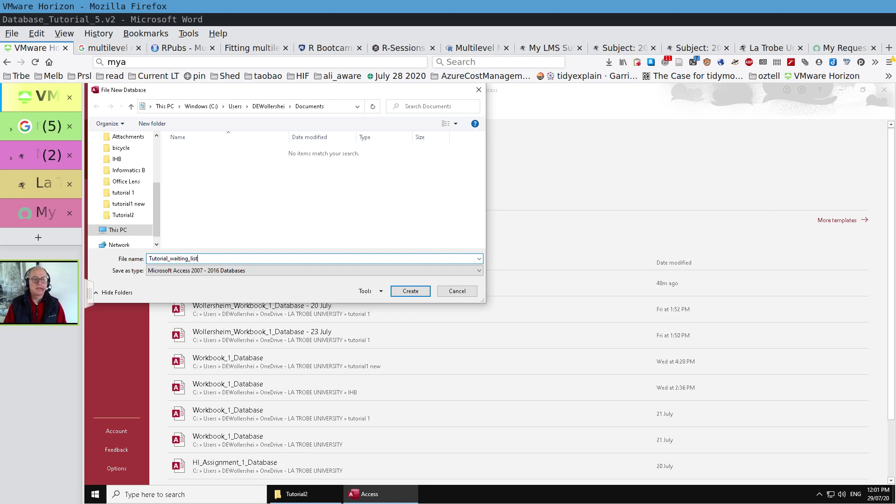
pyautogui.press('Return')
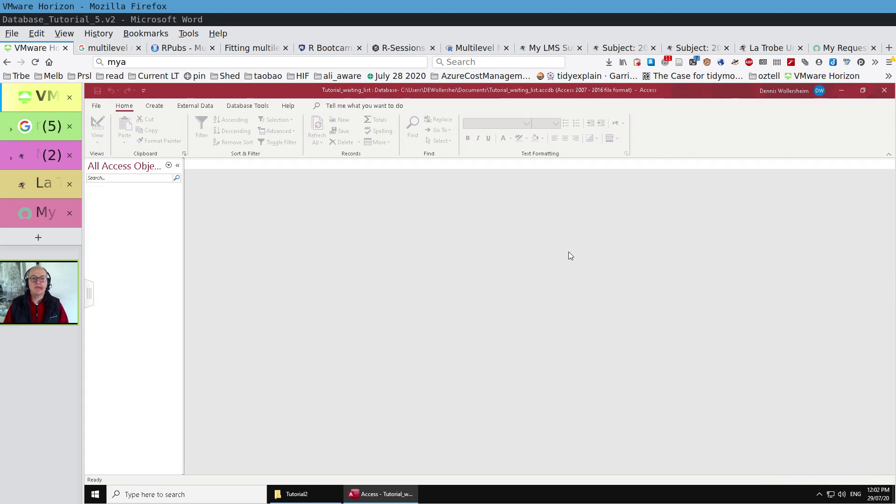
# - Open the Patient database in the Tutorial2 folder, view its patient_details table, and close the database again
pyautogui.hotkey('alt', 'Tab')
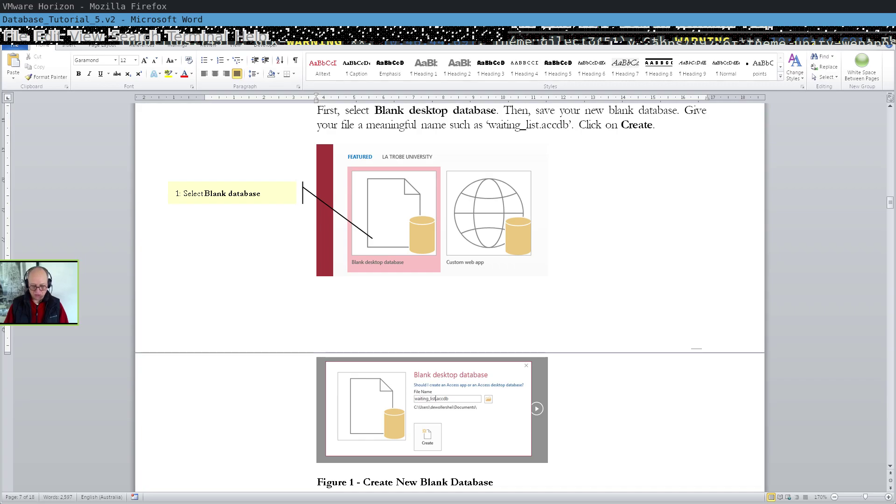
pyautogui.hotkey('alt', 'Tab')
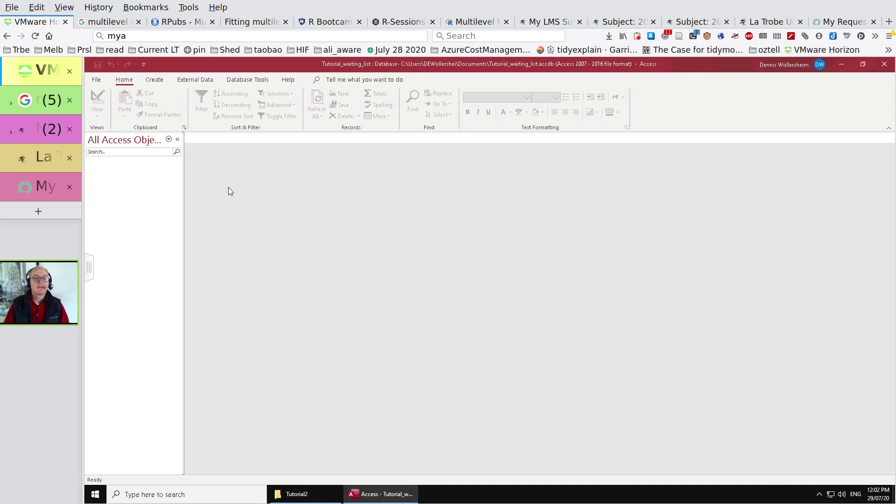
pyautogui.click(203, 80)
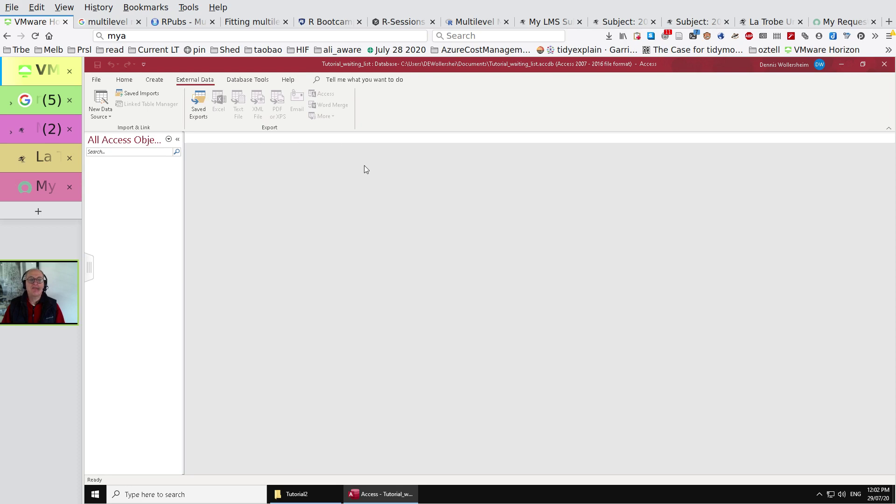
pyautogui.click(841, 65)
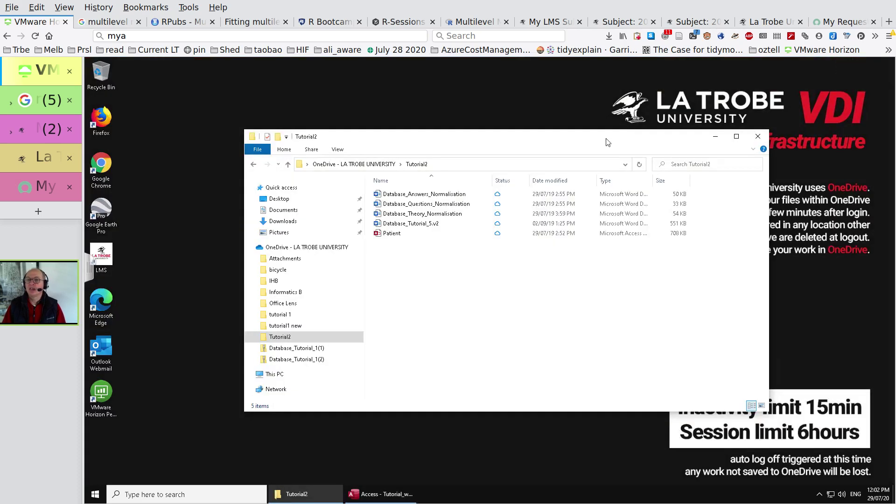
pyautogui.doubleClick(388, 235)
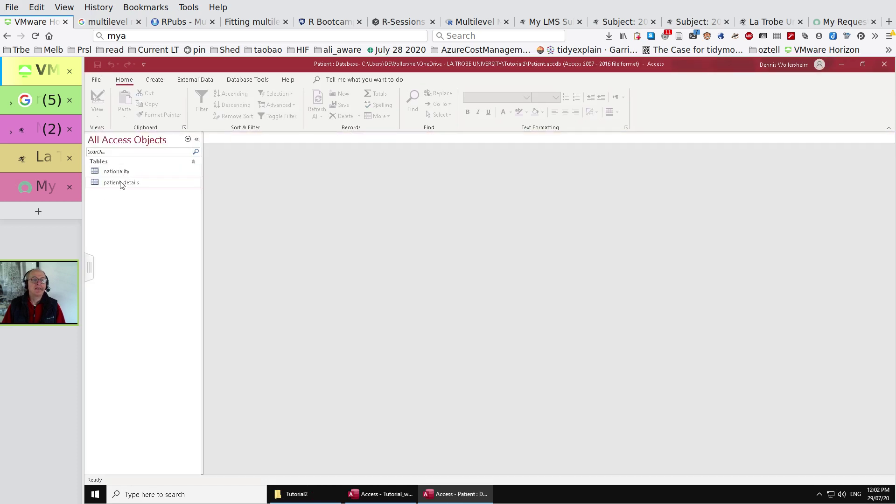
pyautogui.click(121, 183)
pyautogui.doubleClick(120, 184)
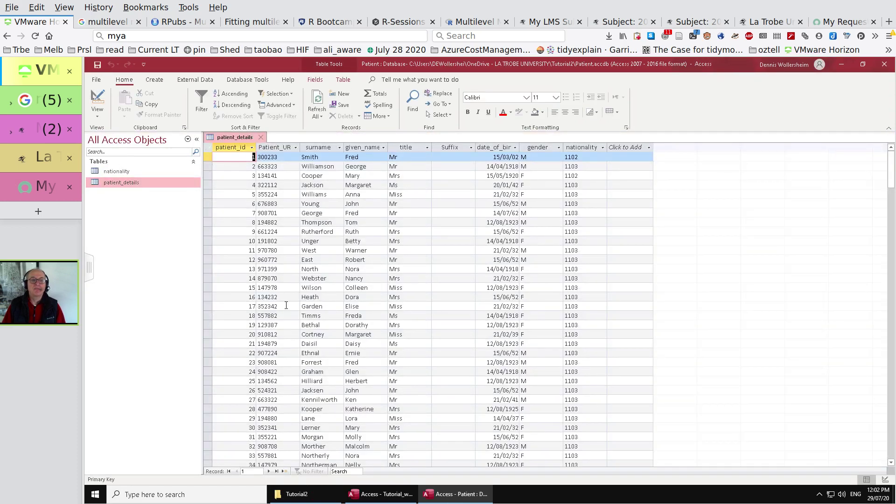
pyautogui.click(884, 65)
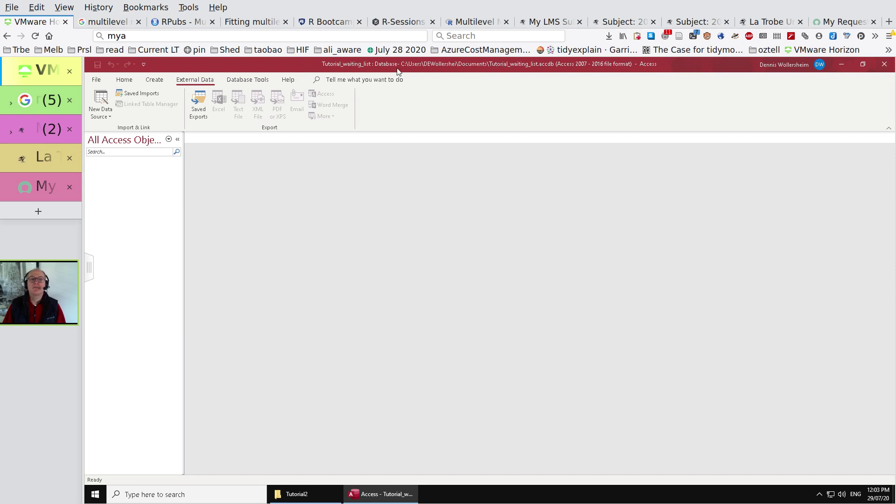
# - Save the waiting list database as an Access database named Tutorial_waiting_list1 in the OneDrive Tutorial2 folder
pyautogui.click(97, 80)
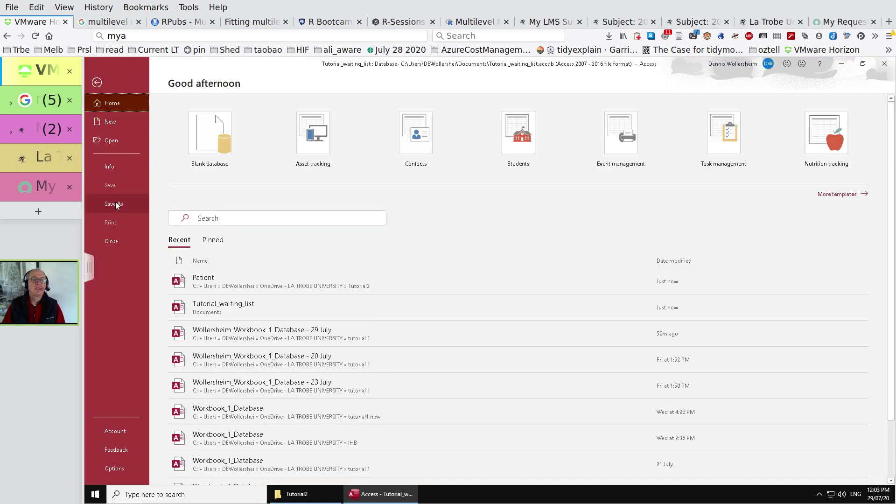
pyautogui.click(114, 202)
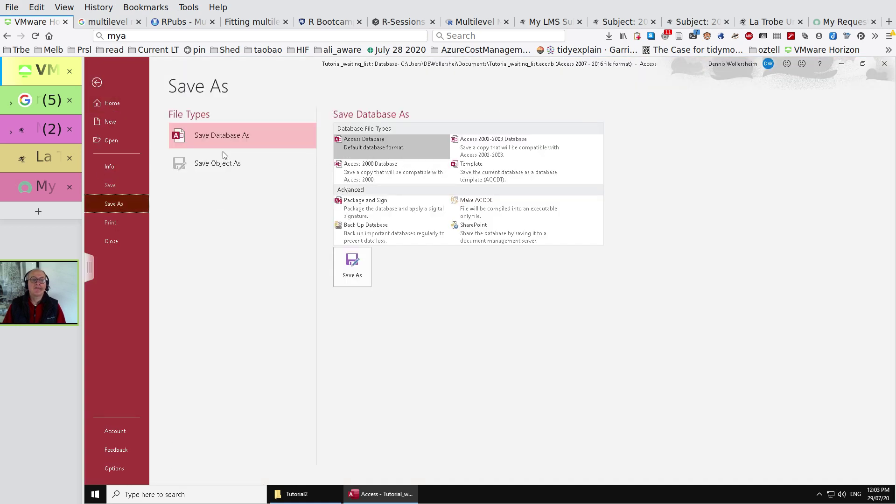
pyautogui.click(357, 265)
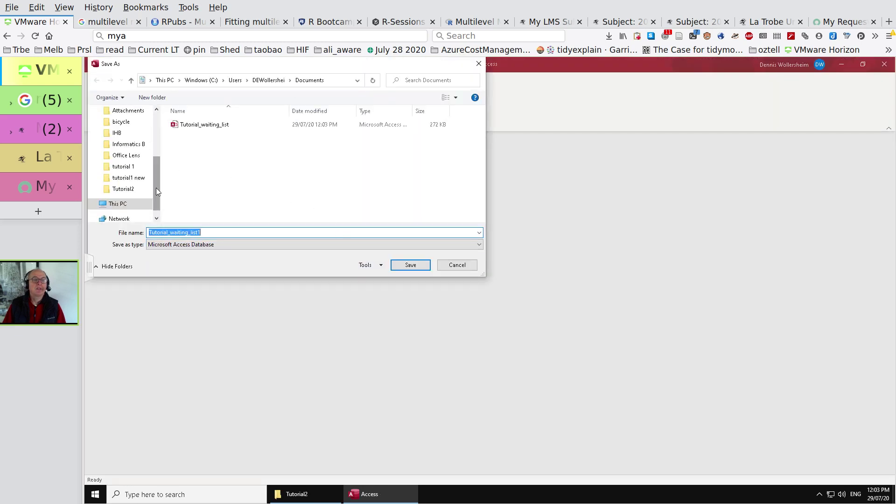
pyautogui.moveTo(156, 187); pyautogui.dragTo(159, 132)
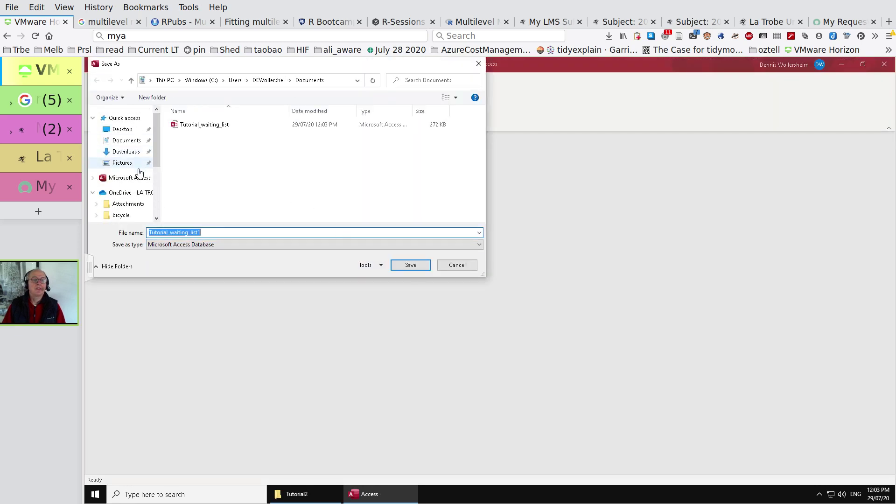
pyautogui.scroll(-1, 143, 200)
pyautogui.scroll(-3, 143, 200)
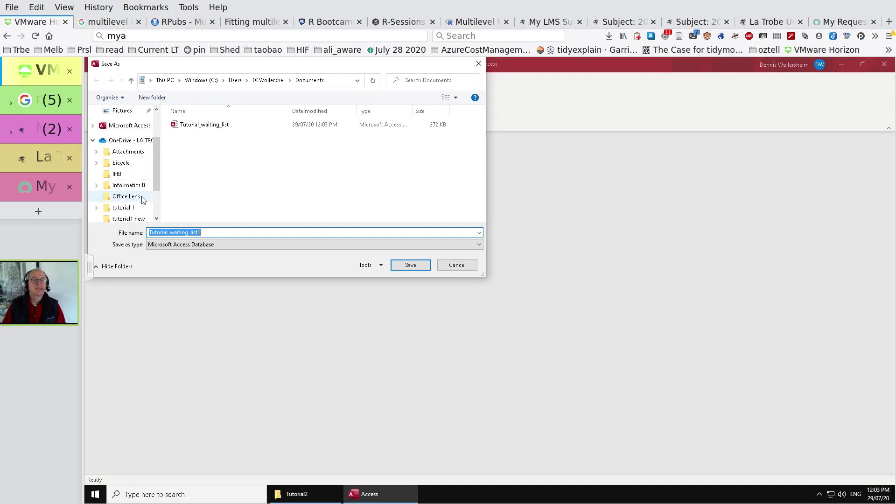
pyautogui.click(132, 205)
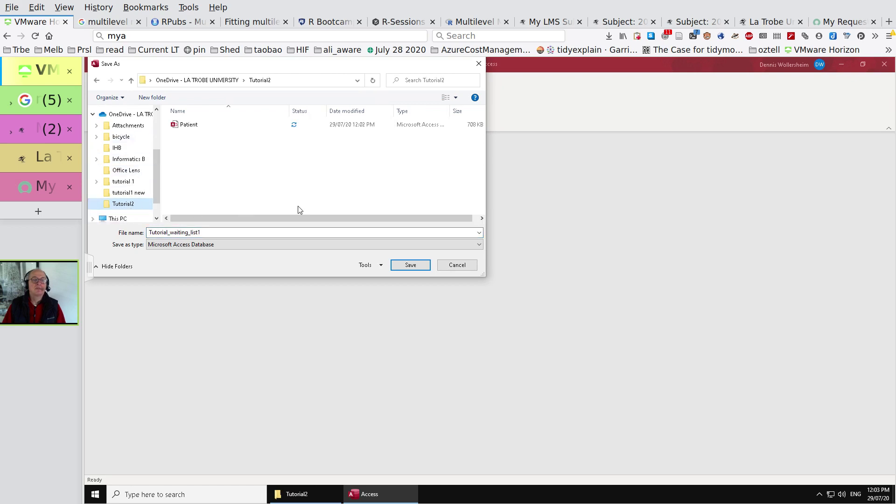
pyautogui.click(411, 265)
pyautogui.click(348, 140)
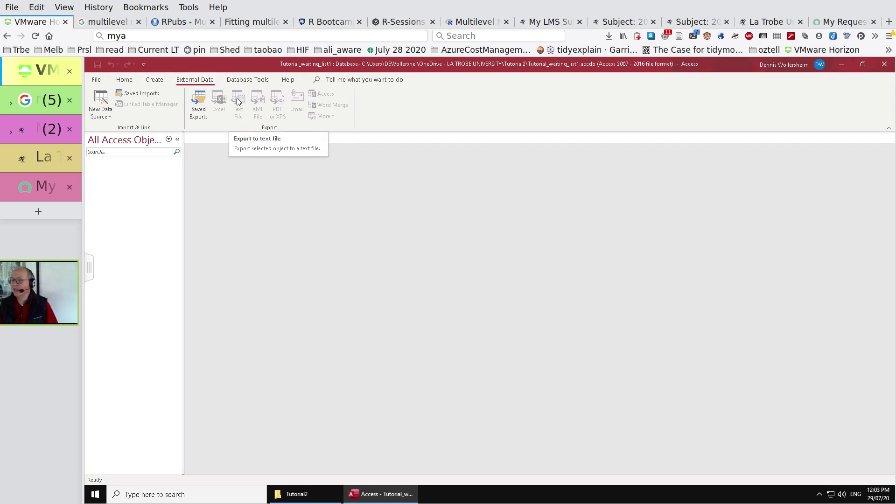
# - Start an import from an Access database, using Patient.accdb in Tutorial2 as the source and importing objects into the current database
pyautogui.click(111, 117)
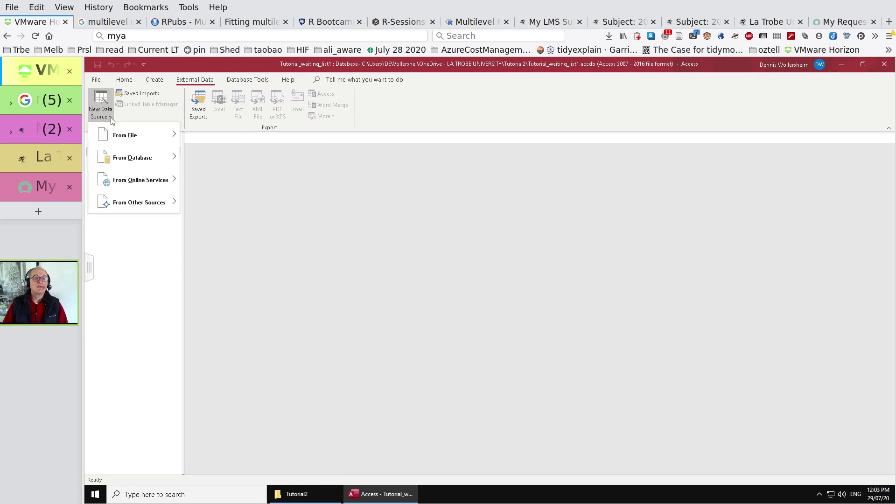
pyautogui.moveTo(133, 159)
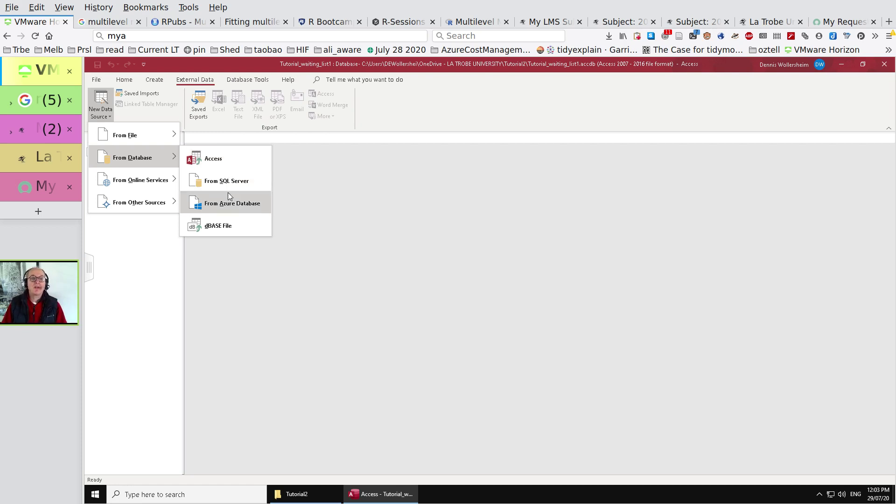
pyautogui.click(227, 160)
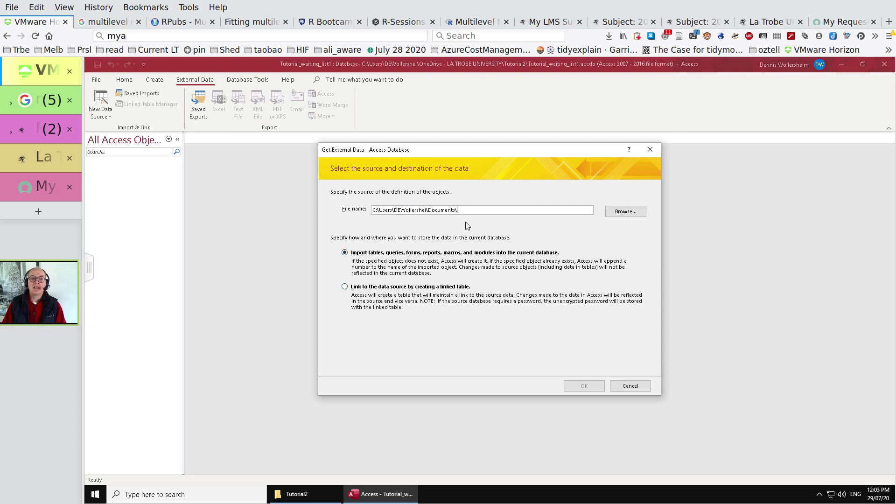
pyautogui.click(625, 213)
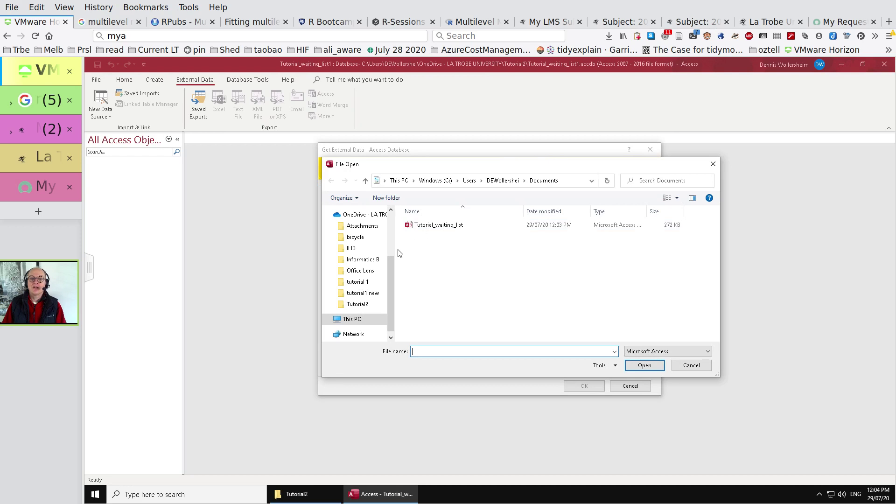
pyautogui.moveTo(390, 268); pyautogui.dragTo(389, 275)
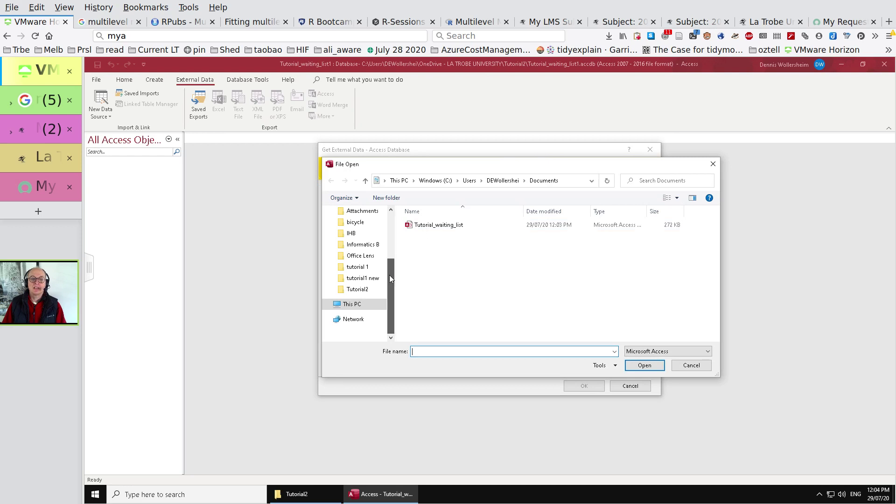
pyautogui.click(363, 289)
pyautogui.click(433, 225)
pyautogui.doubleClick(432, 226)
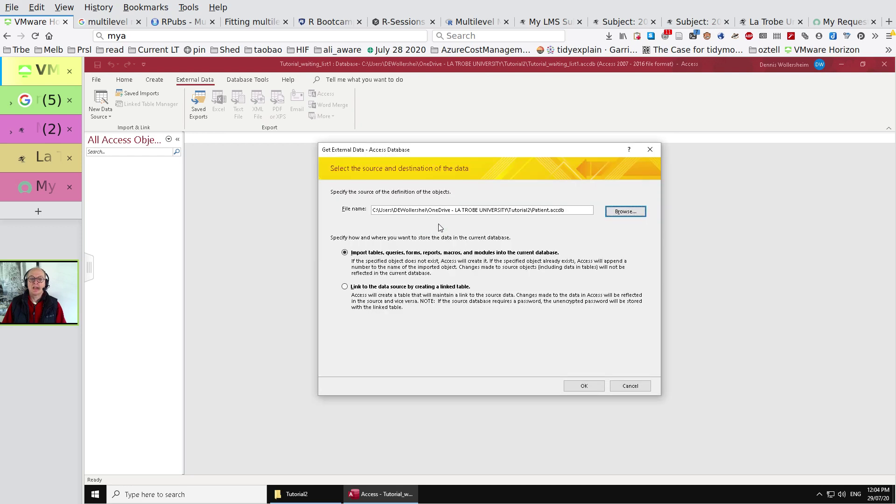
pyautogui.click(585, 386)
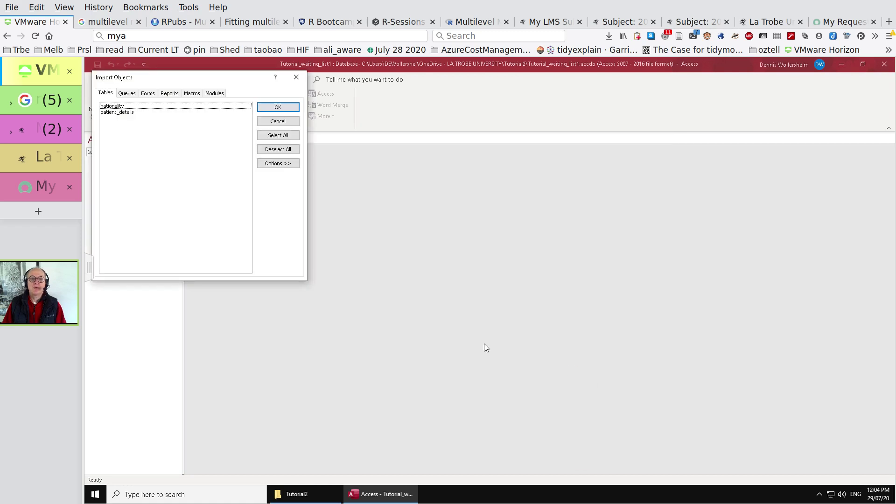
# - Import only the patient_details table, without saving the import steps
pyautogui.click(132, 106)
pyautogui.click(130, 113)
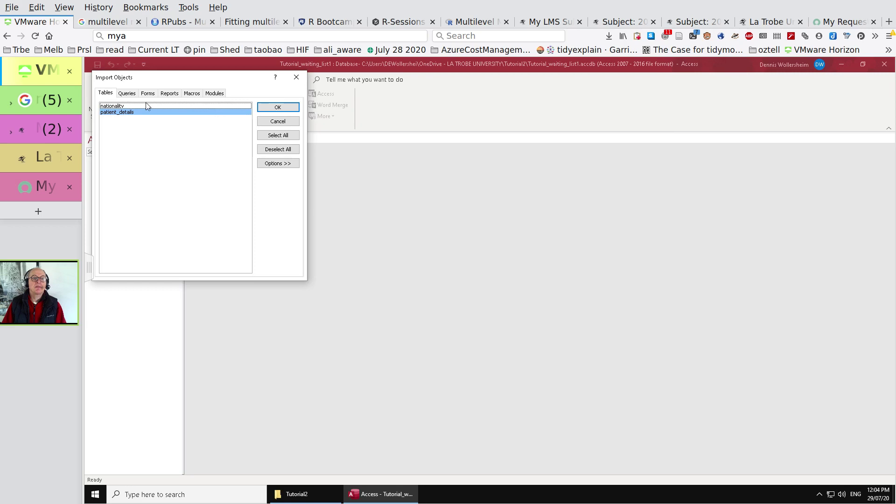
pyautogui.click(280, 108)
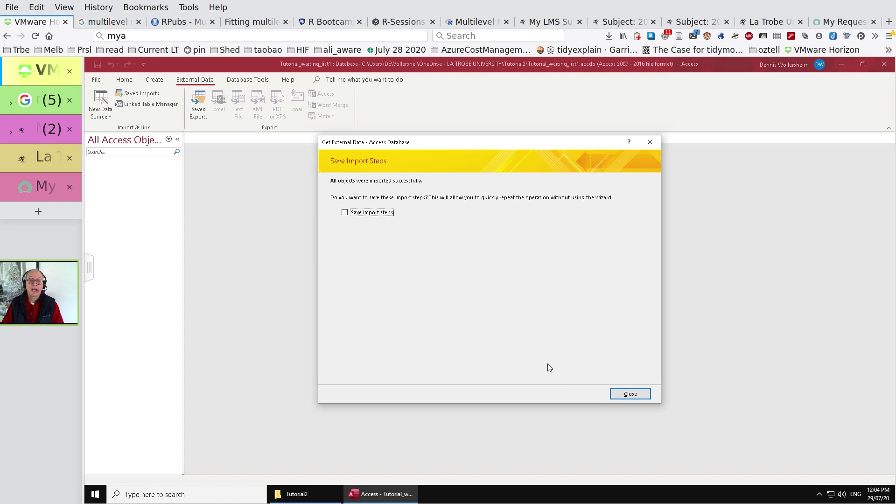
pyautogui.click(632, 395)
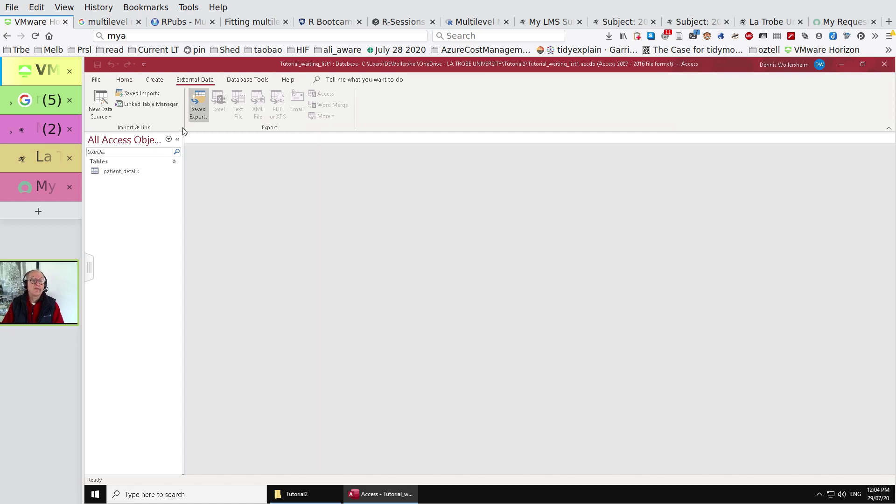
# - Open the imported patient_details table to inspect its records, closing and reopening it once
pyautogui.doubleClick(134, 172)
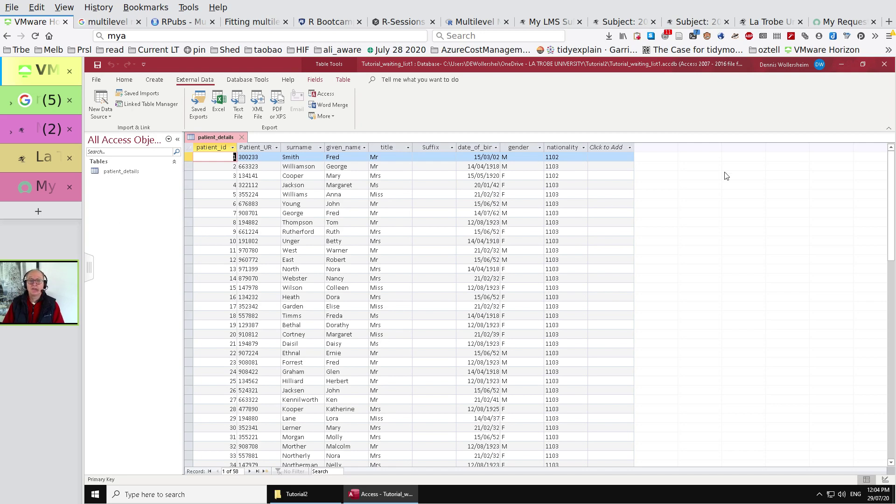
pyautogui.click(241, 137)
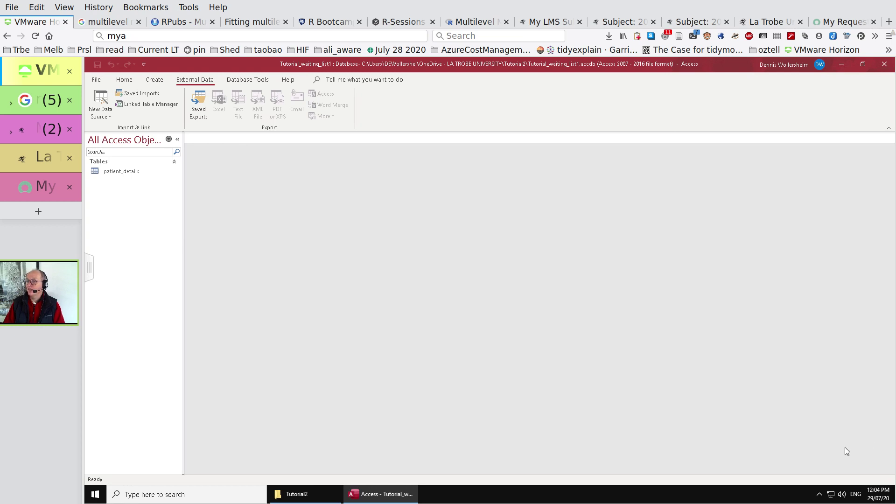
pyautogui.doubleClick(125, 172)
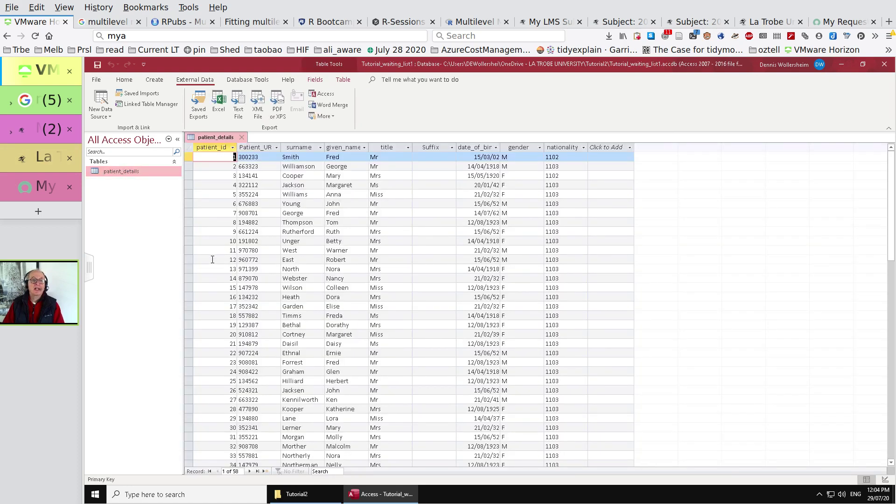
# - Inspect the patient_details table's field names, data types and descriptions in Design View, return to Datasheet View and close the table
pyautogui.click(124, 82)
pyautogui.click(97, 101)
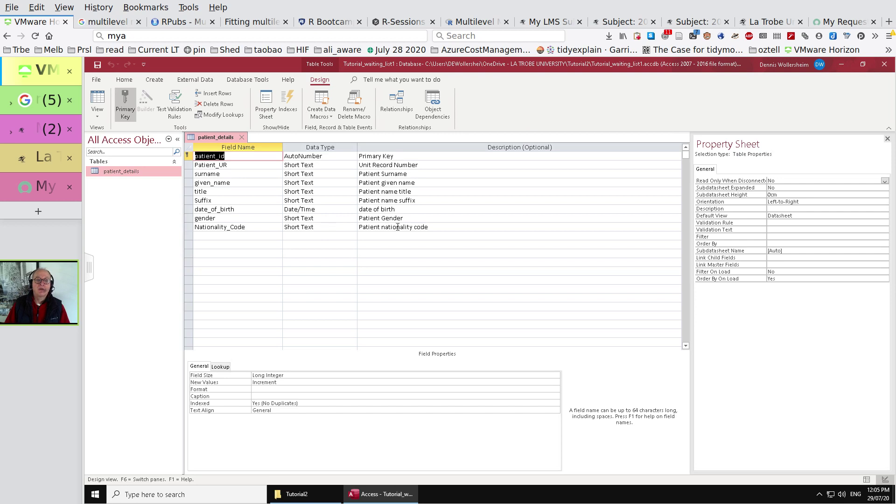
pyautogui.moveTo(449, 228); pyautogui.dragTo(346, 224)
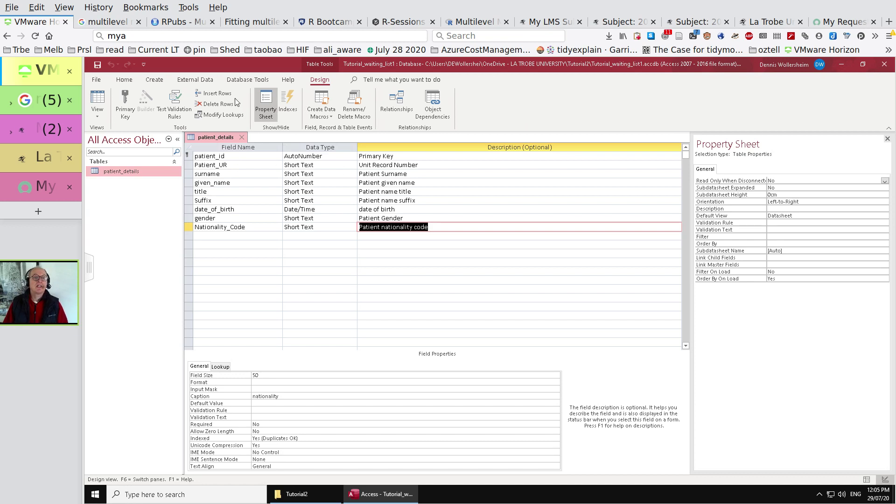
pyautogui.click(102, 96)
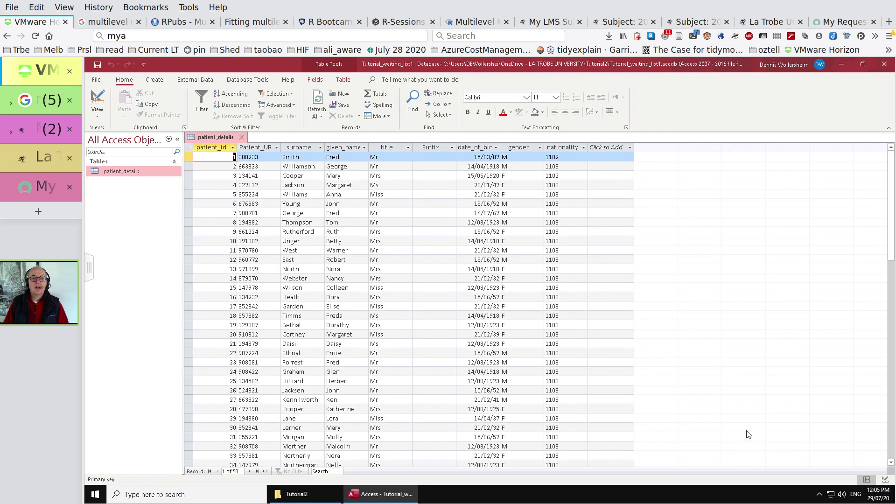
pyautogui.click(241, 137)
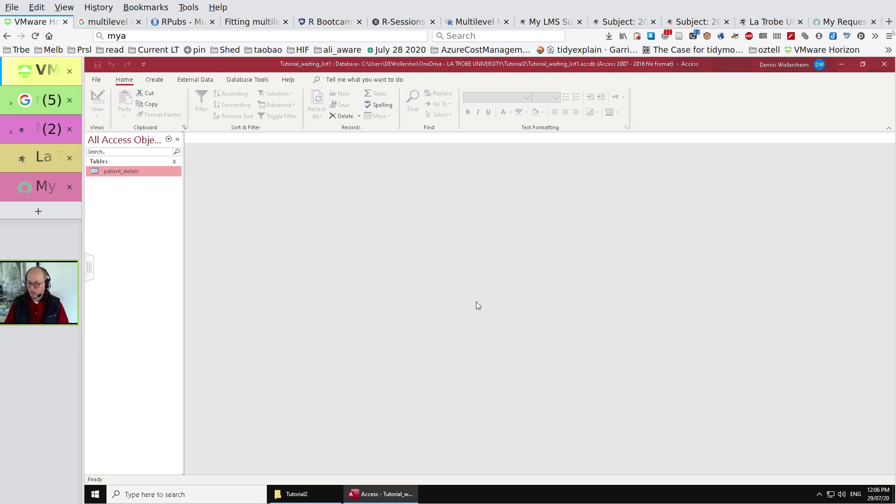
# - Switch to the Database_Tutorial_5.v2 document in Word and examine the Table 4 field list and the Figure 9 ER diagram
pyautogui.hotkey('alt', 'Tab')
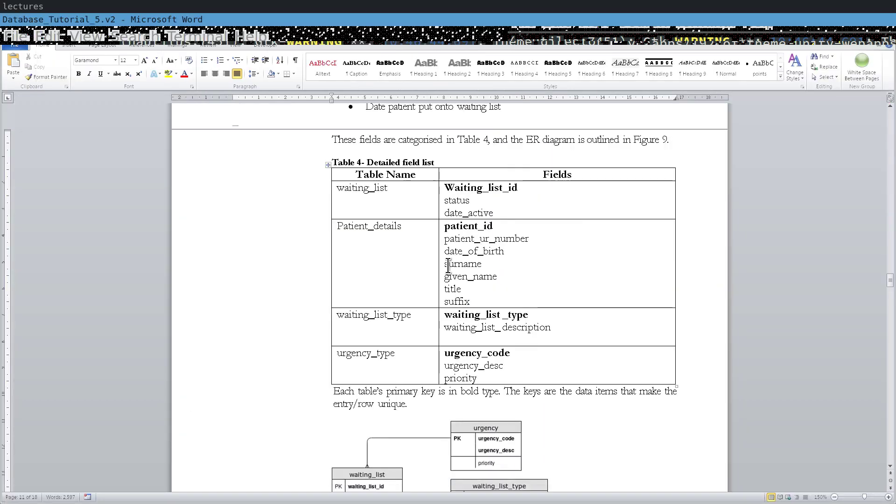
pyautogui.scroll(-3, 491, 333)
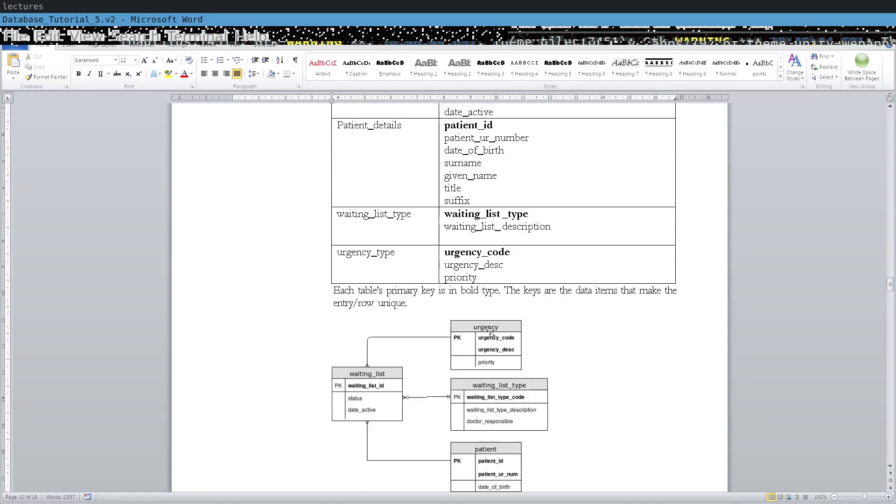
pyautogui.scroll(-2, 490, 333)
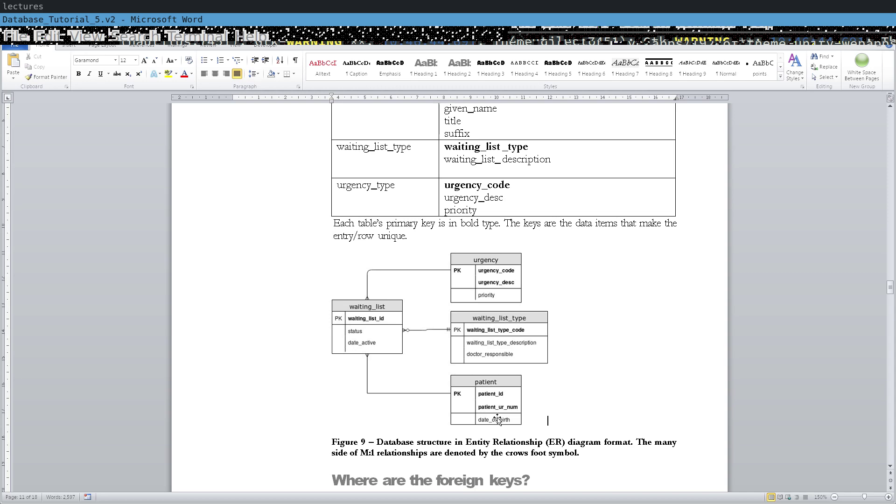
pyautogui.scroll(-1, 579, 373)
pyautogui.scroll(-3, 582, 372)
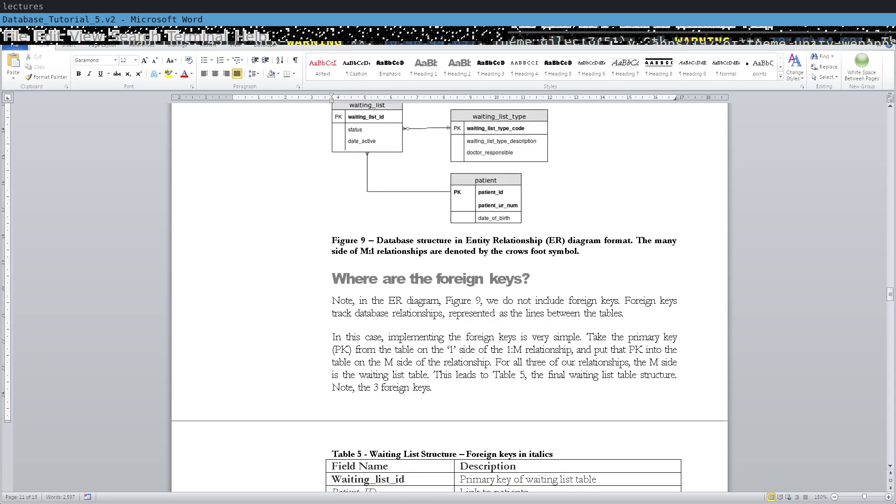
# - Read the foreign keys section and compare Table 5's waiting list structure with the ER diagram, down to Creating Reference Tables
pyautogui.scroll(-1, 532, 360)
pyautogui.scroll(-1, 532, 359)
pyautogui.scroll(-1, 525, 293)
pyautogui.scroll(-3, 525, 293)
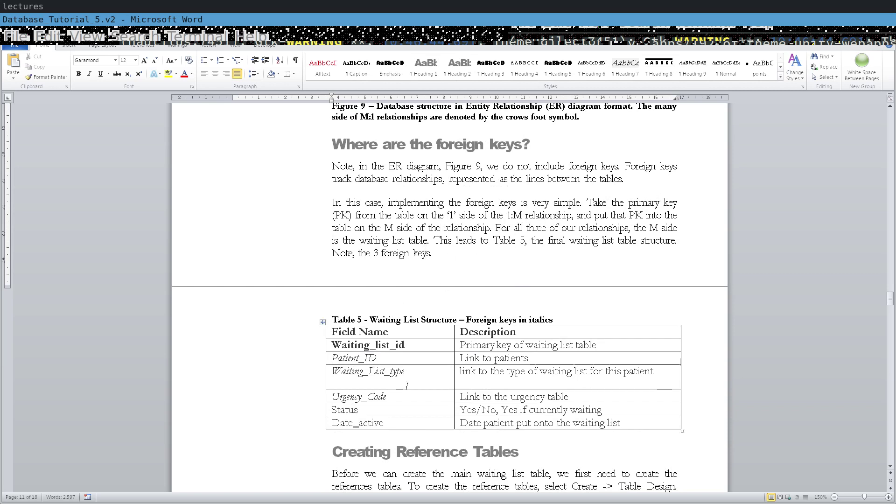
pyautogui.scroll(-3, 407, 386)
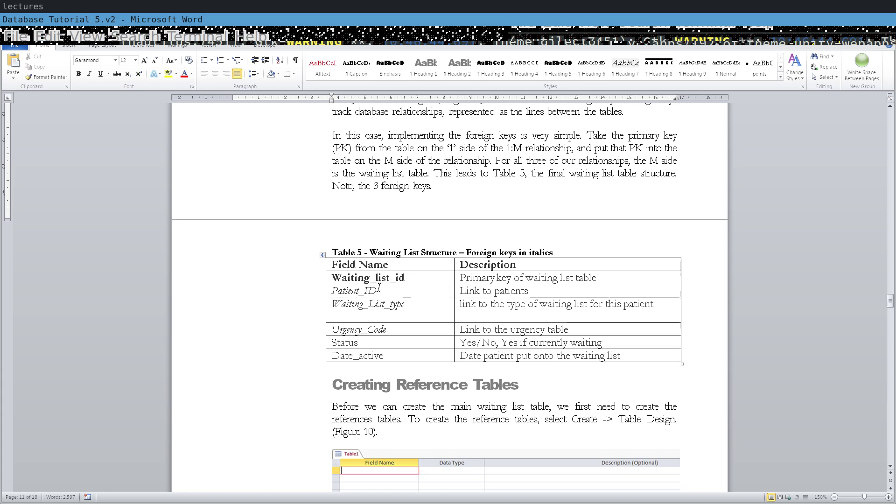
pyautogui.click(398, 330)
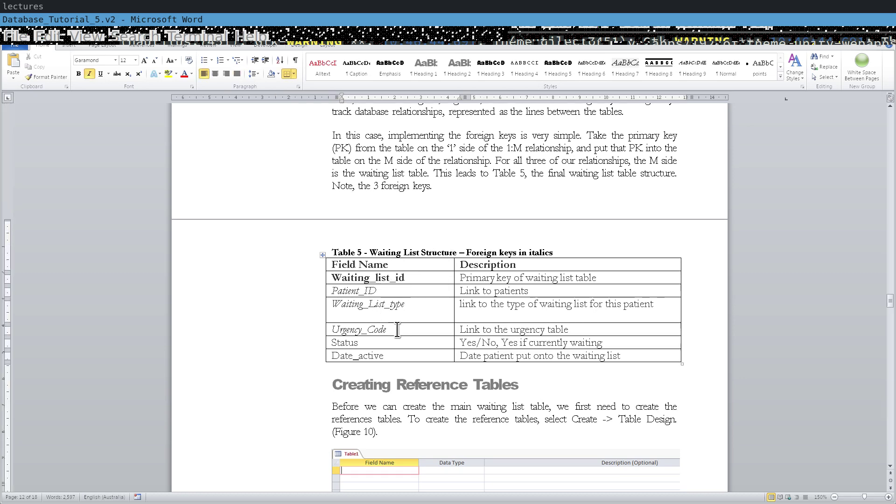
pyautogui.scroll(5, 417, 312)
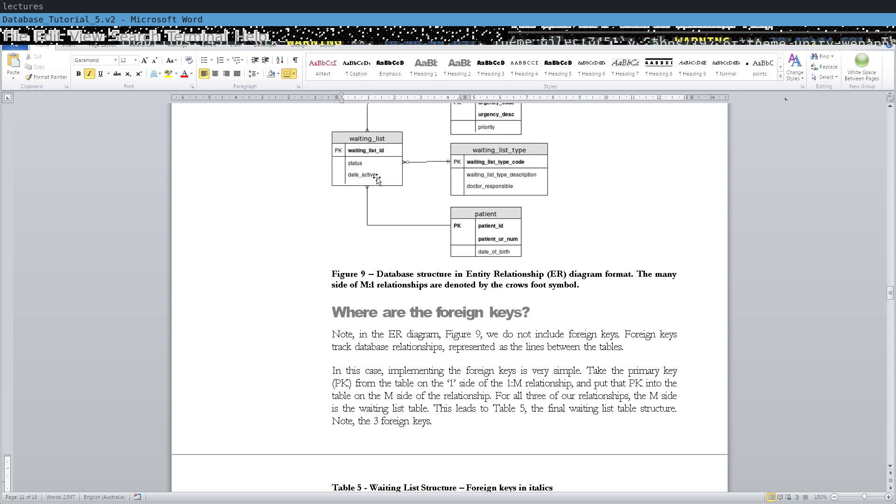
pyautogui.scroll(2, 413, 227)
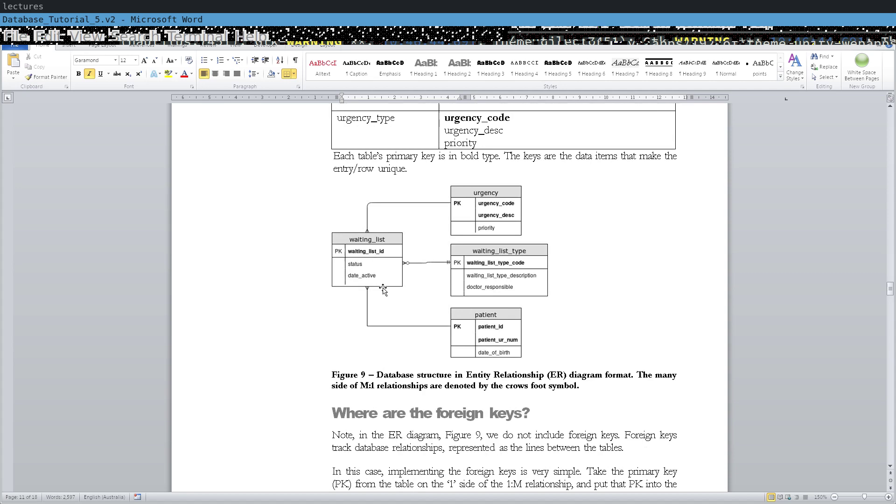
pyautogui.scroll(-3, 383, 288)
pyautogui.scroll(-2, 383, 288)
pyautogui.scroll(-2, 400, 394)
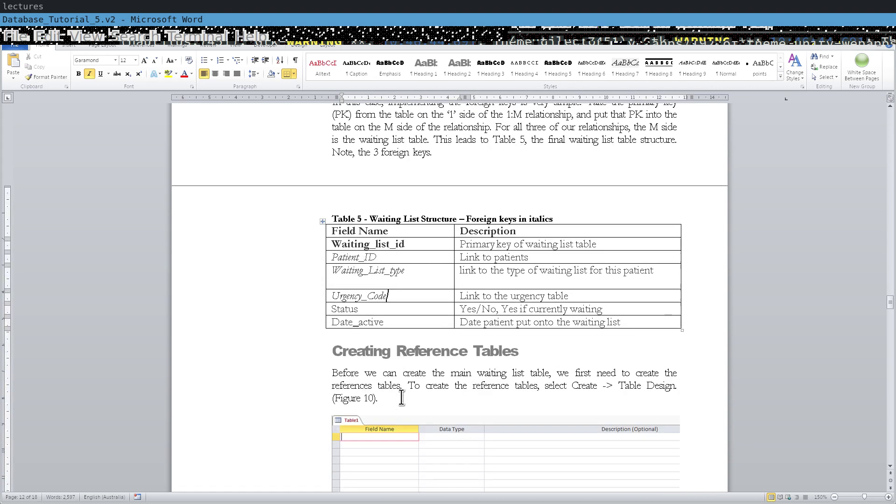
pyautogui.scroll(-1, 447, 357)
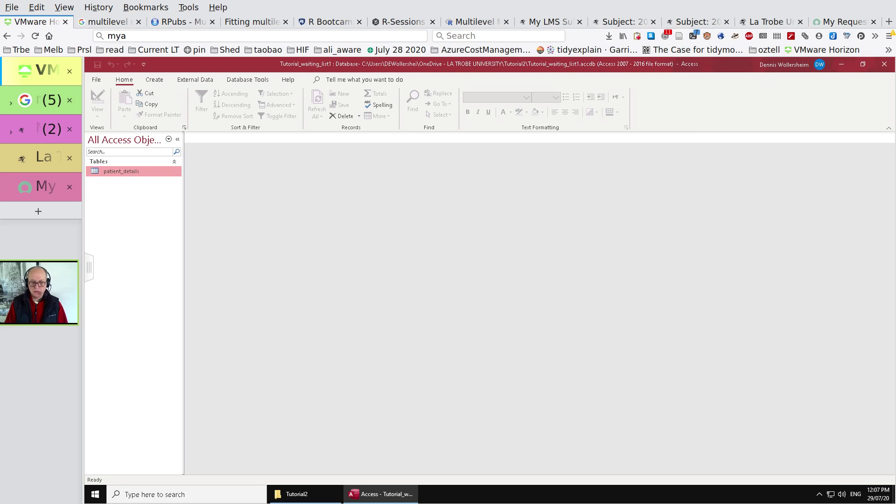
# - Bring up the Database_Tutorial_5.v2 document to consult it once more, and return to the Tutorial_waiting_list1 database in Access
pyautogui.hotkey('alt', 'Tab')
pyautogui.write('word')
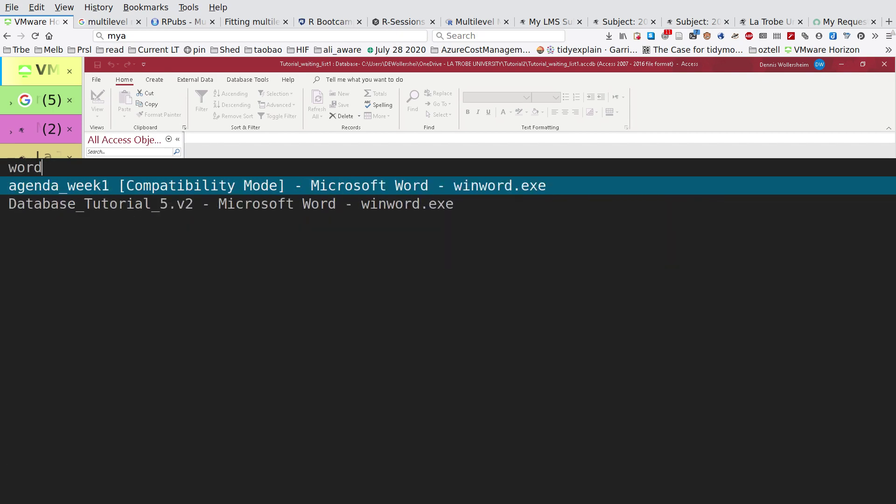
pyautogui.press('Down')
pyautogui.press('Return')
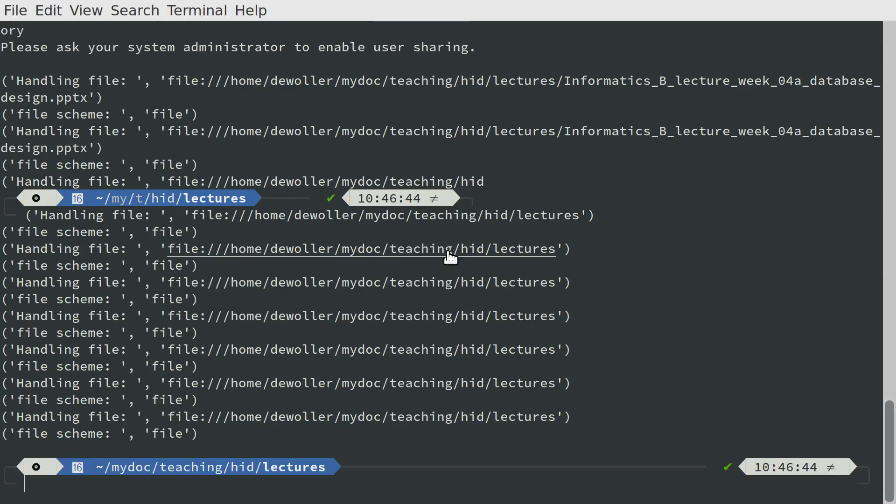
pyautogui.hotkey('alt', 'Tab')
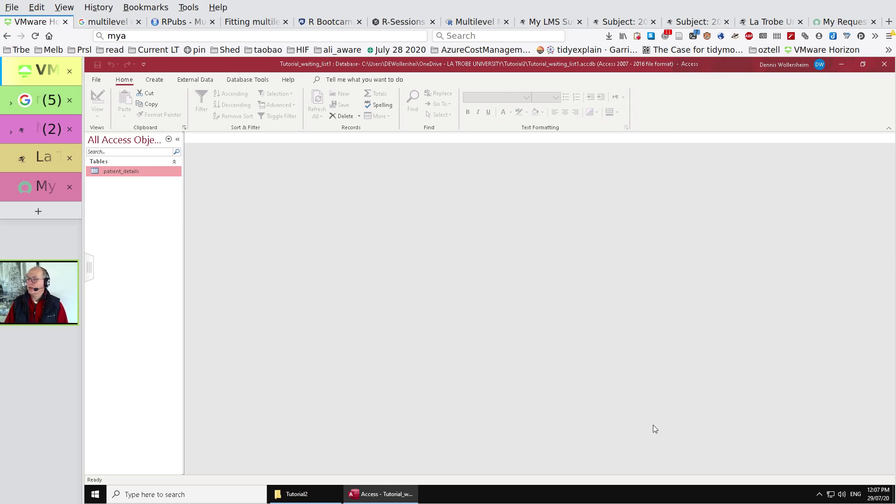
# - Create a new table and switch it to Design View, saving it as Waiting_list_type
pyautogui.click(154, 80)
pyautogui.click(140, 99)
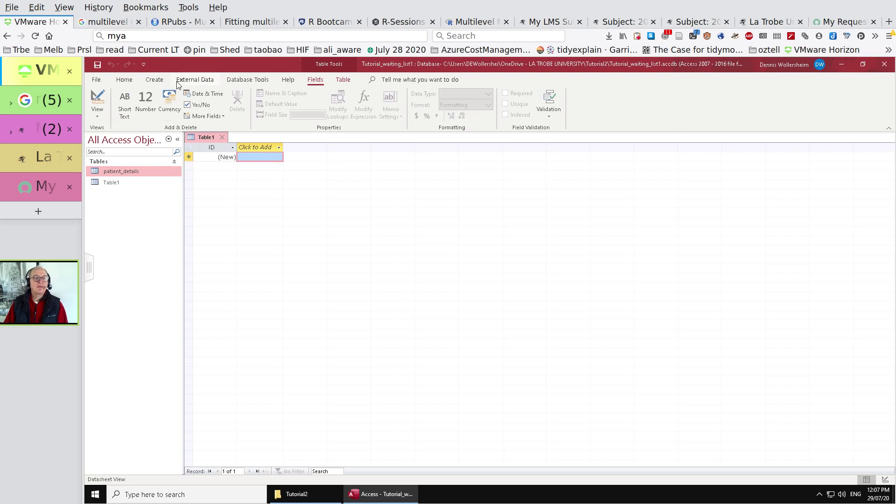
pyautogui.click(158, 82)
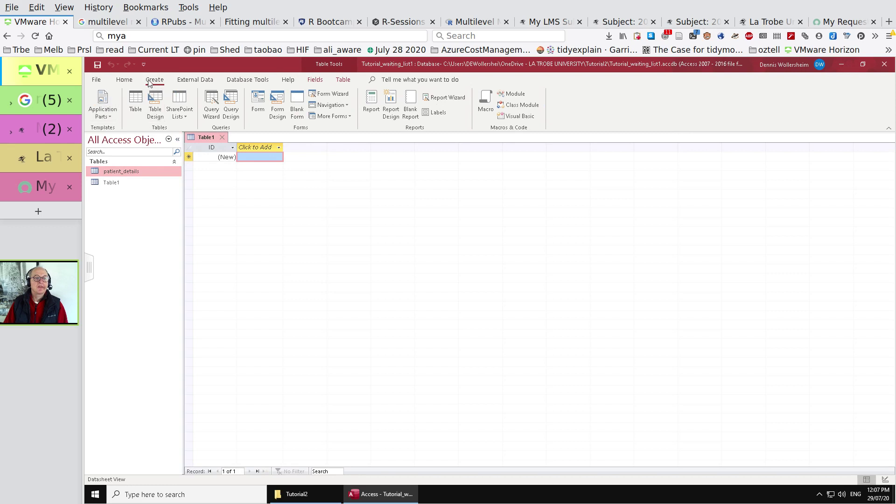
pyautogui.click(125, 80)
pyautogui.click(97, 102)
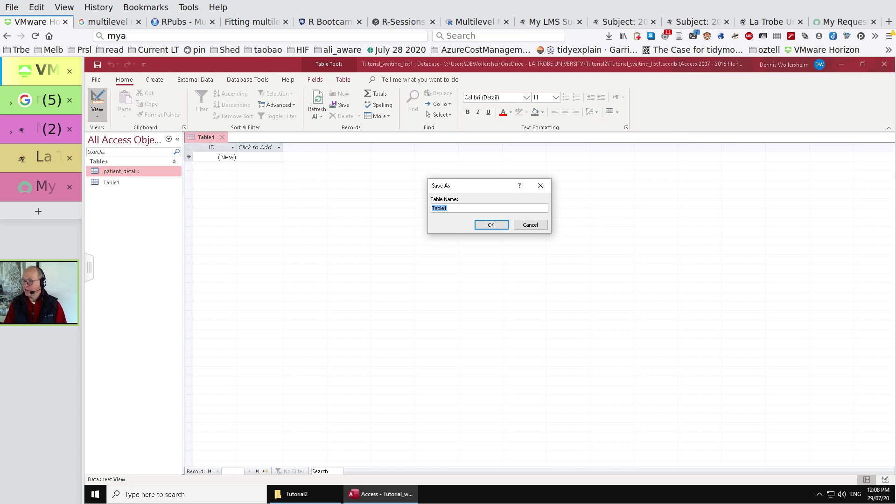
pyautogui.write('W')
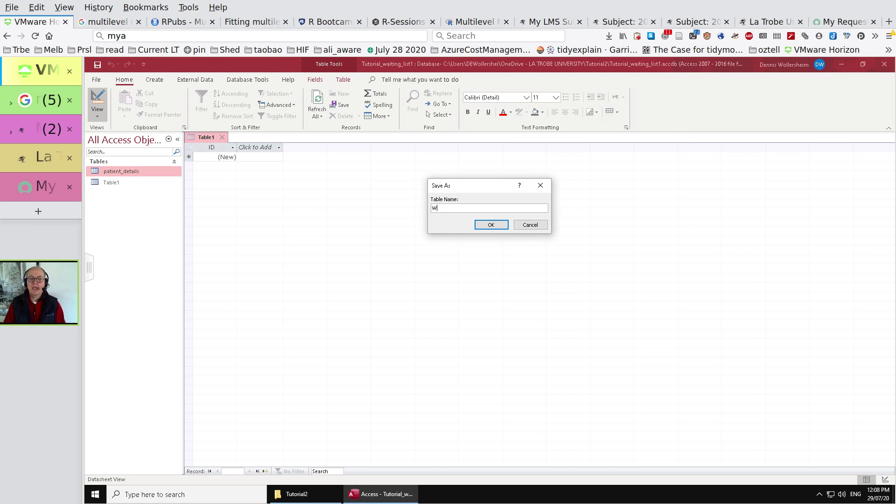
pyautogui.write('aiting_list_')
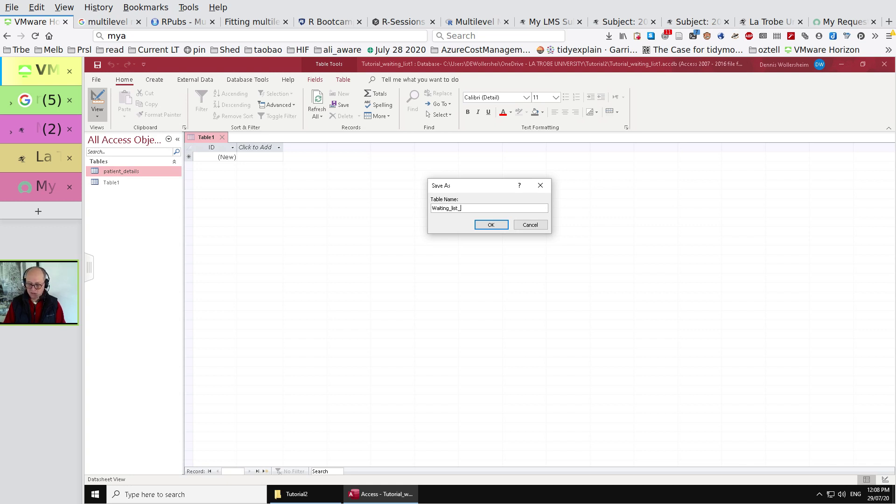
pyautogui.write('type')
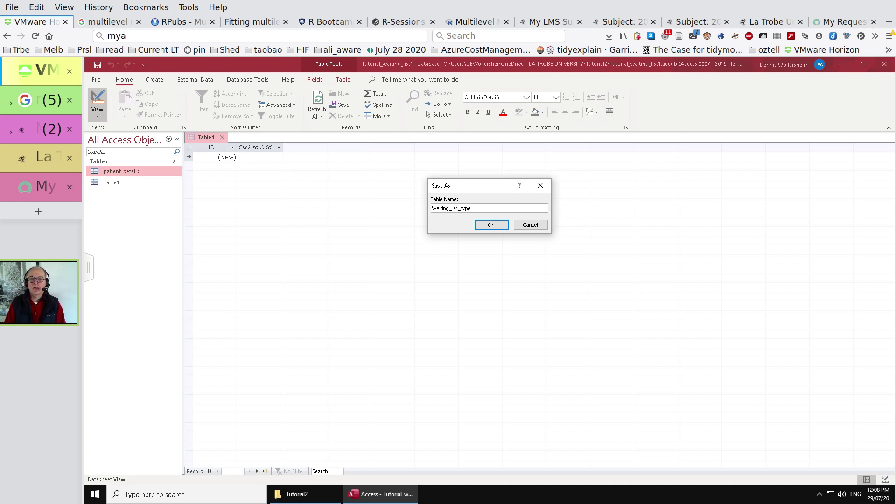
pyautogui.click(494, 225)
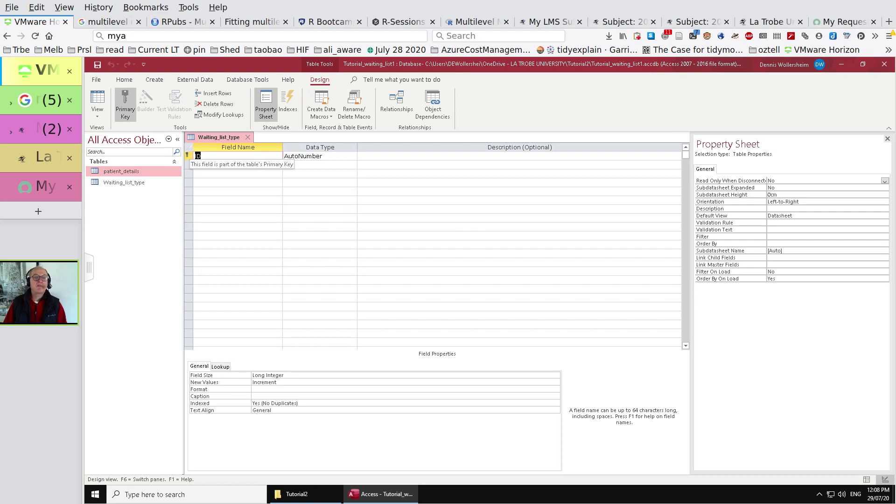
# - Delete the default ID field and its primary key from the Waiting_list_type table
pyautogui.click(189, 157)
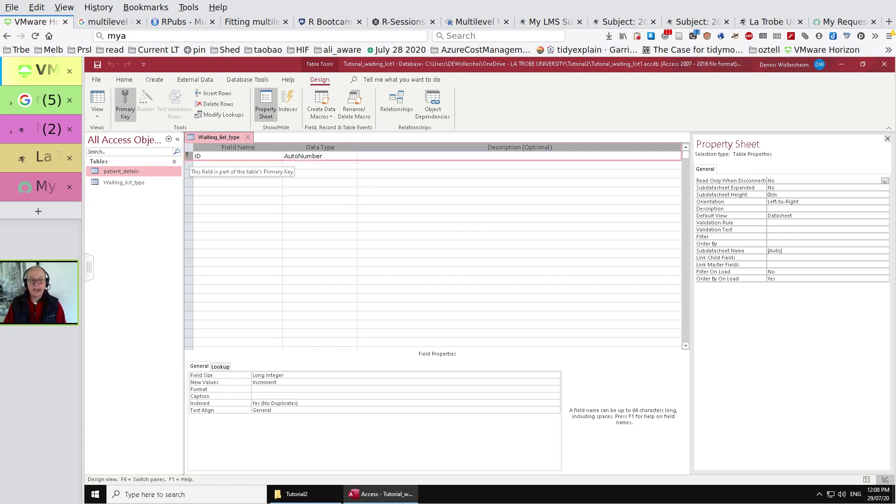
pyautogui.press('Delete')
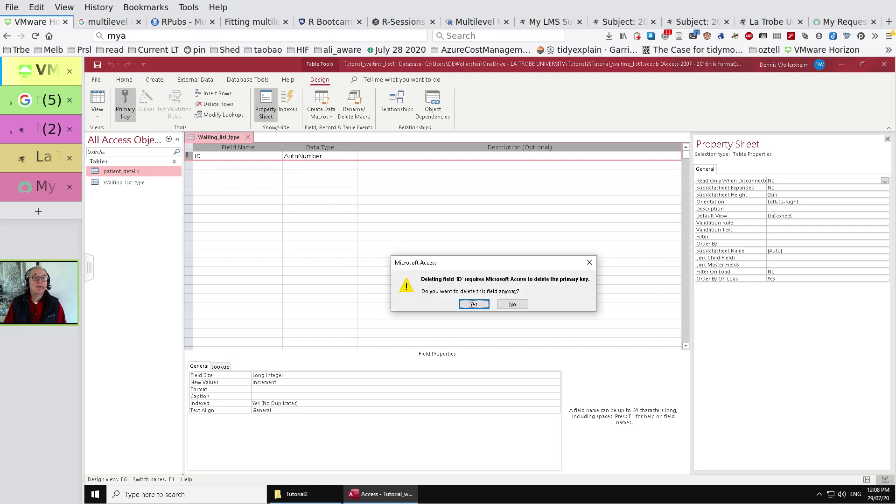
pyautogui.click(474, 305)
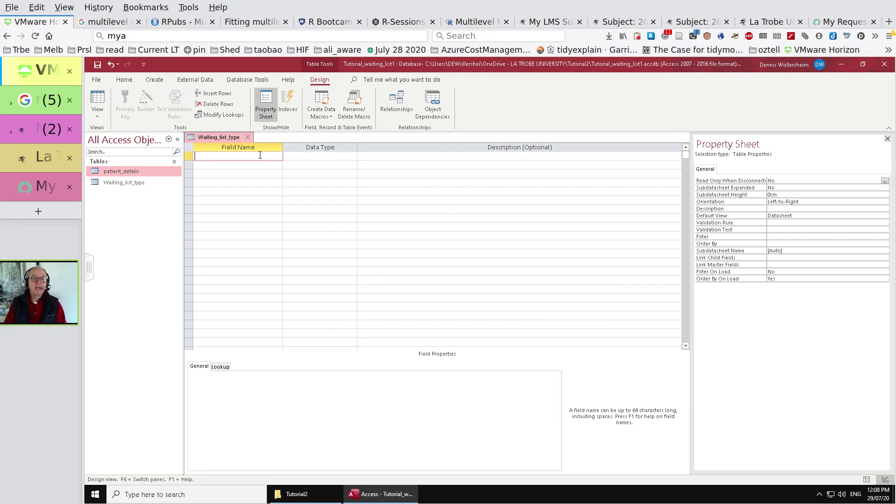
# - Add a first field named waiting_list_type to the table, with the Short Text data type
pyautogui.write('waiting_list')
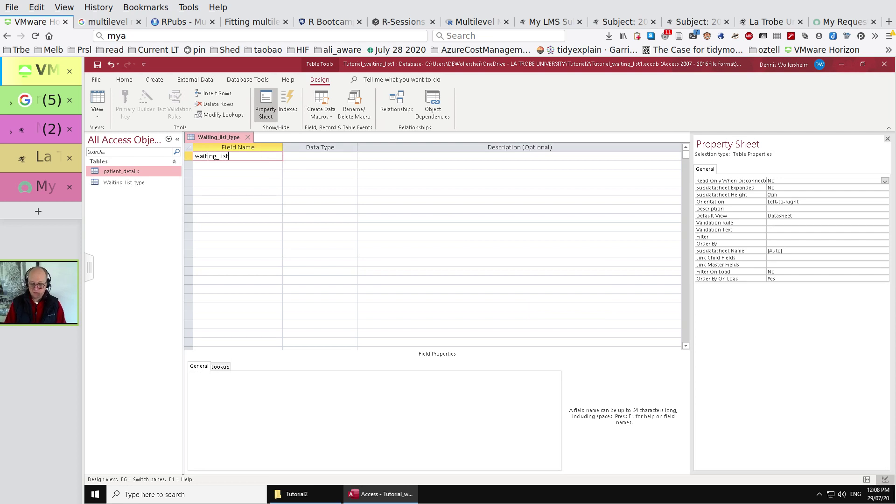
pyautogui.write('_tpype')
pyautogui.press('BackSpace')
pyautogui.press('BackSpace')
pyautogui.press('BackSpace')
pyautogui.press('BackSpace')
pyautogui.write('p')
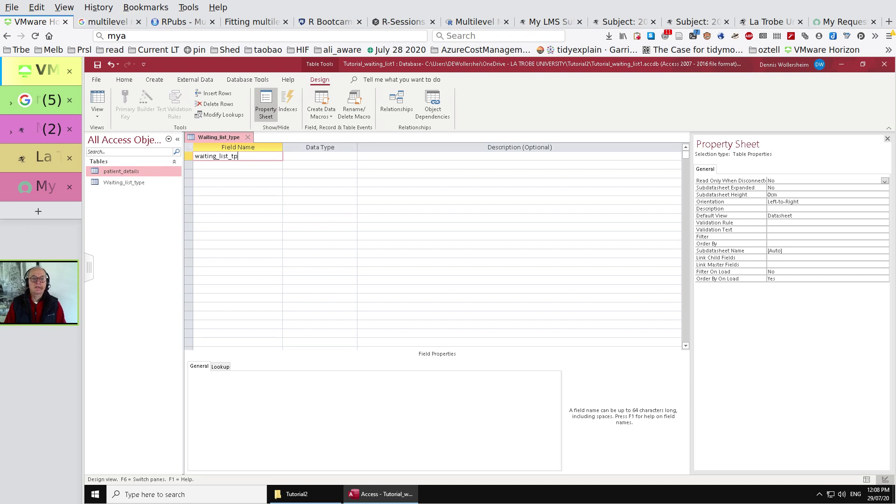
pyautogui.write('ye')
pyautogui.press('Tab')
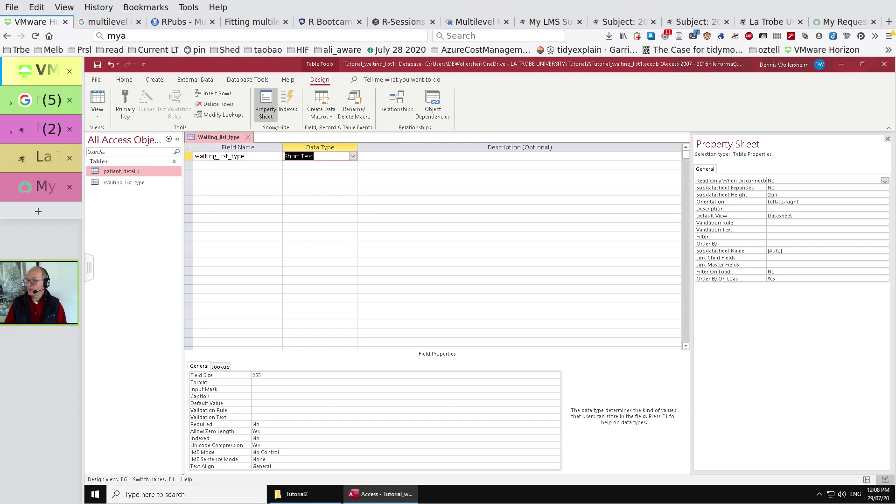
# - Set the waiting_list_type field's size to 4
pyautogui.click(265, 377)
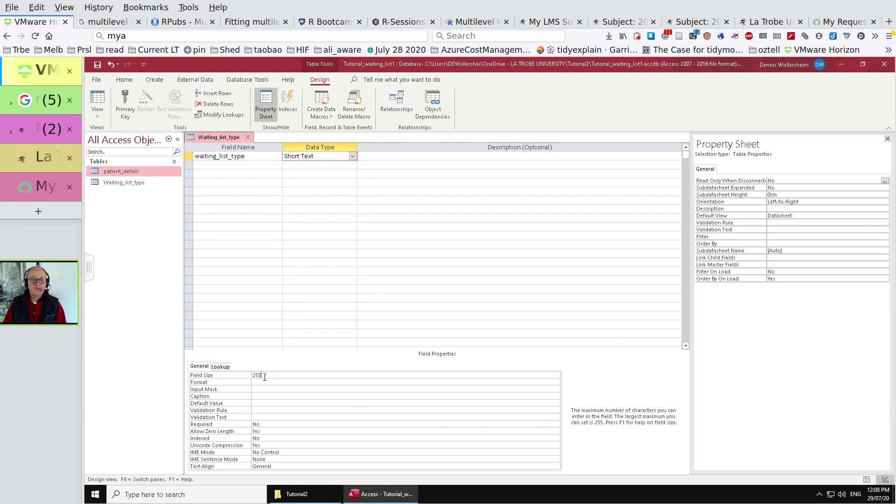
pyautogui.click(232, 376)
pyautogui.write('4')
pyautogui.press('Tab')
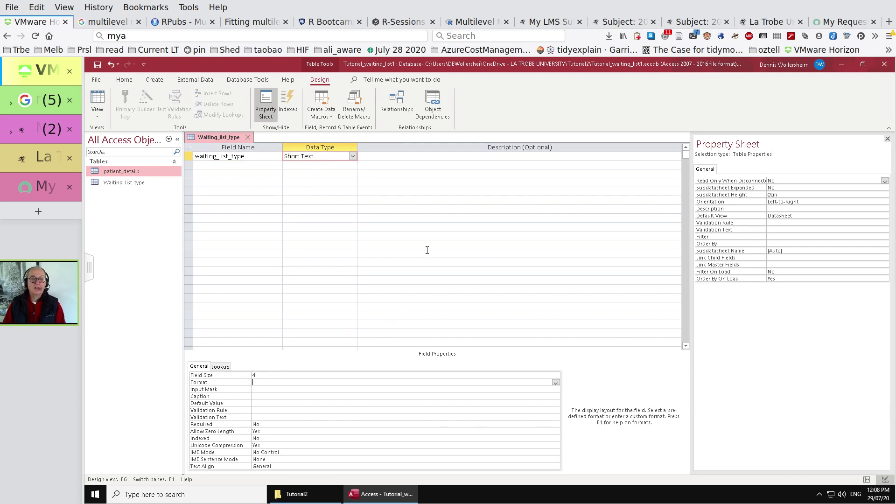
# - Describe the waiting_list_type field as "Unique code to identify a waiting list type"
pyautogui.click(381, 157)
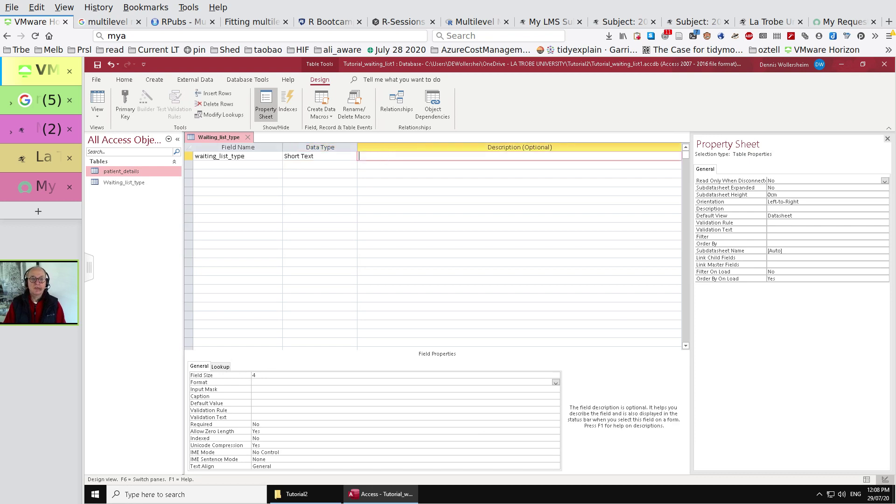
pyautogui.write('Uniqu')
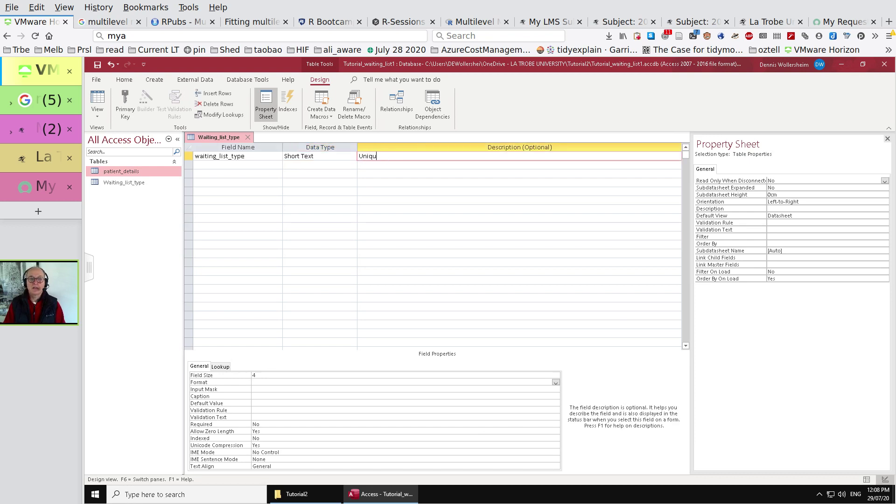
pyautogui.write('e code to ide')
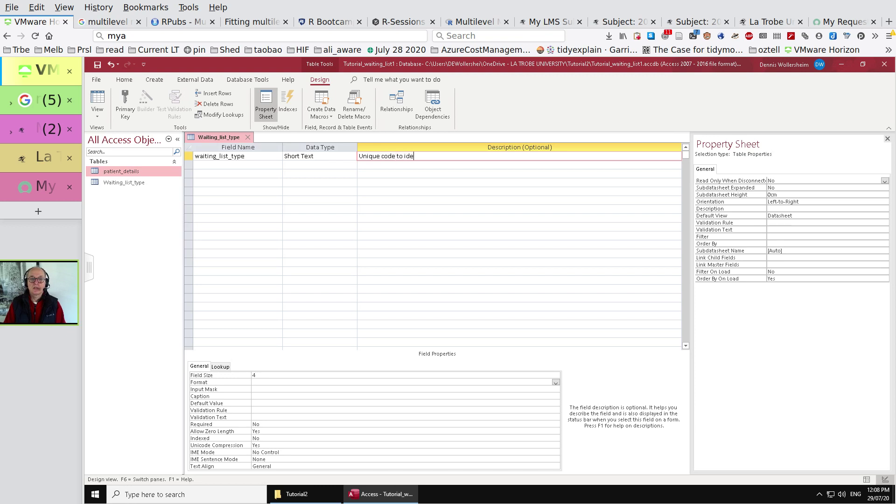
pyautogui.write('ntify a waiting list type')
pyautogui.press('Return')
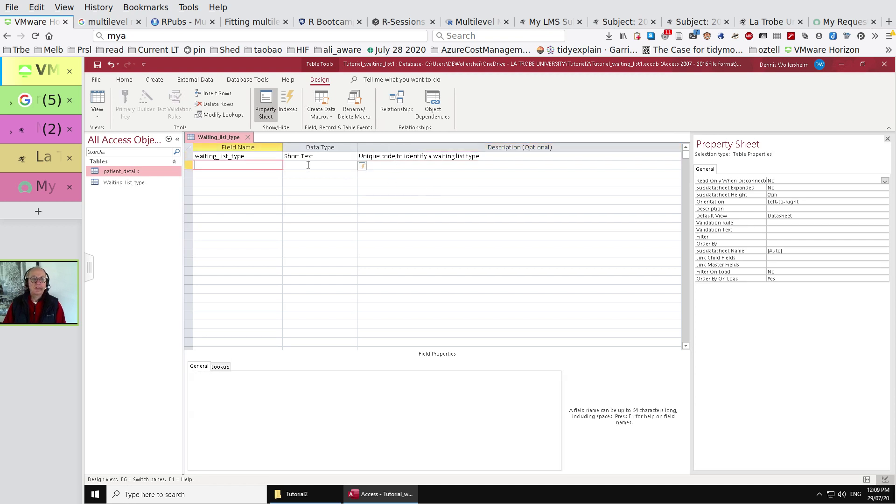
# - Add a second field named waiting_list_description with the Short Text data type, reusing the first field's name as a base
pyautogui.press('Up')
pyautogui.hotkey('ctrl', 'c')
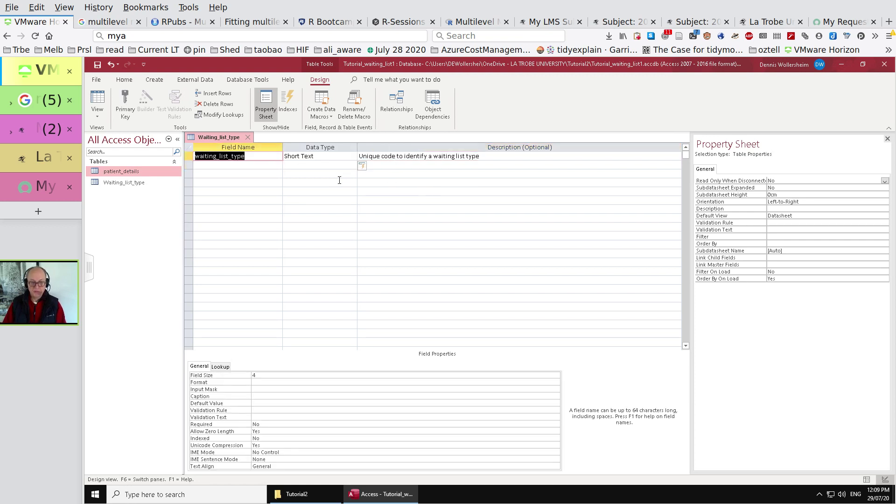
pyautogui.press('Down')
pyautogui.write('w')
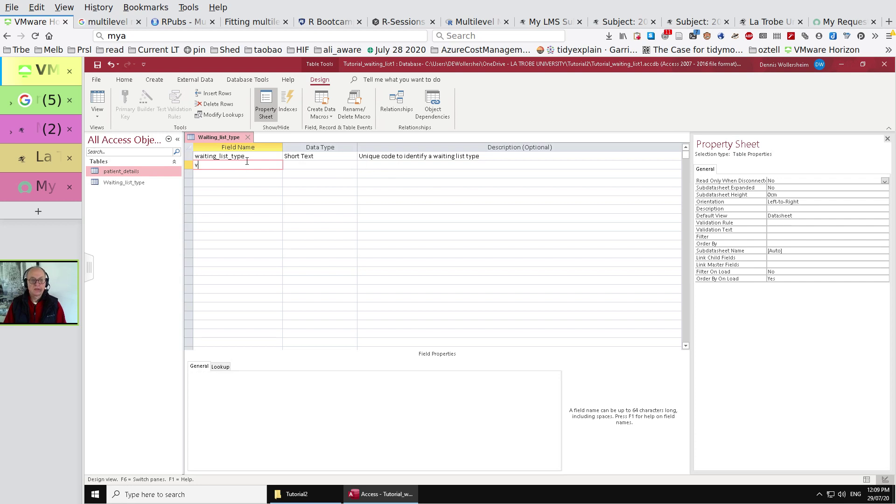
pyautogui.press('BackSpace')
pyautogui.hotkey('ctrl', 'v')
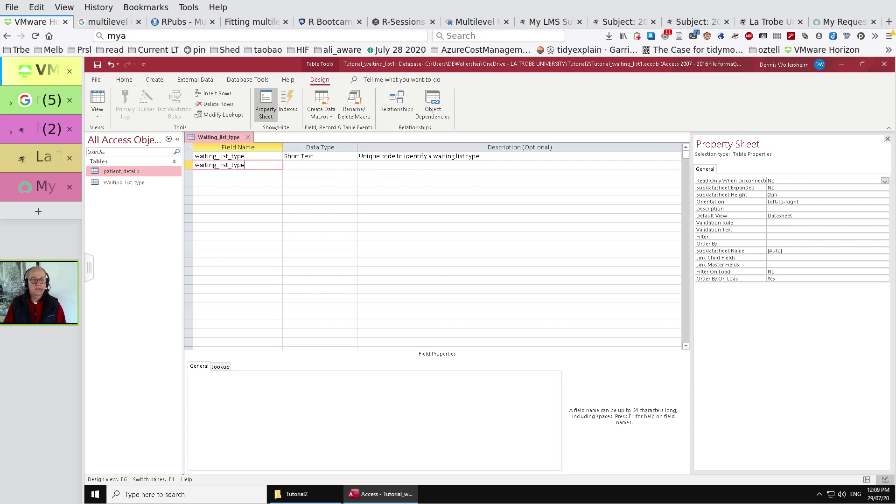
pyautogui.press('BackSpace')
pyautogui.press('BackSpace')
pyautogui.press('BackSpace')
pyautogui.press('BackSpace')
pyautogui.write('description')
pyautogui.press('Tab')
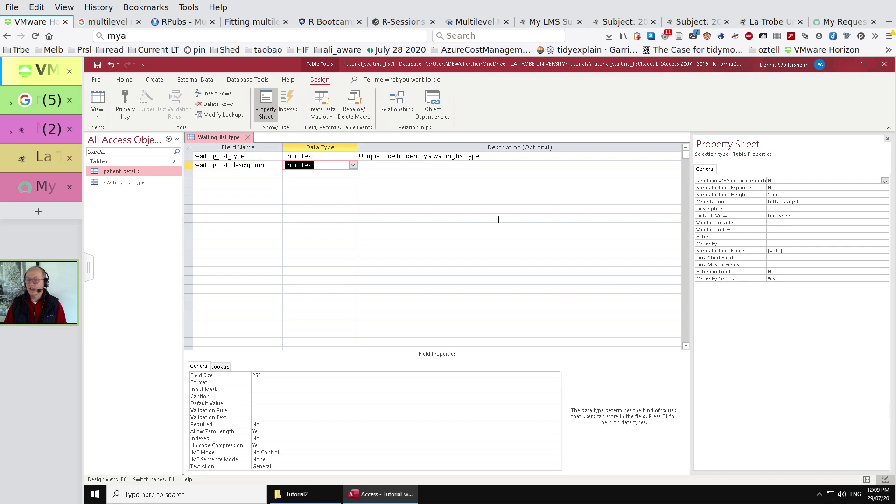
# - Describe the waiting_list_description field as "Full name of the waiting list"
pyautogui.click(382, 166)
pyautogui.write('F')
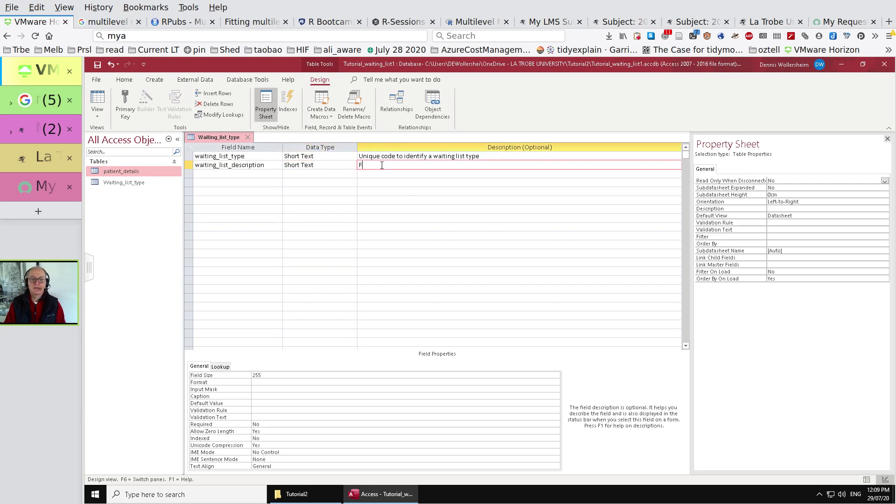
pyautogui.write('ull name of the w')
pyautogui.write('aitin li')
pyautogui.write(' list')
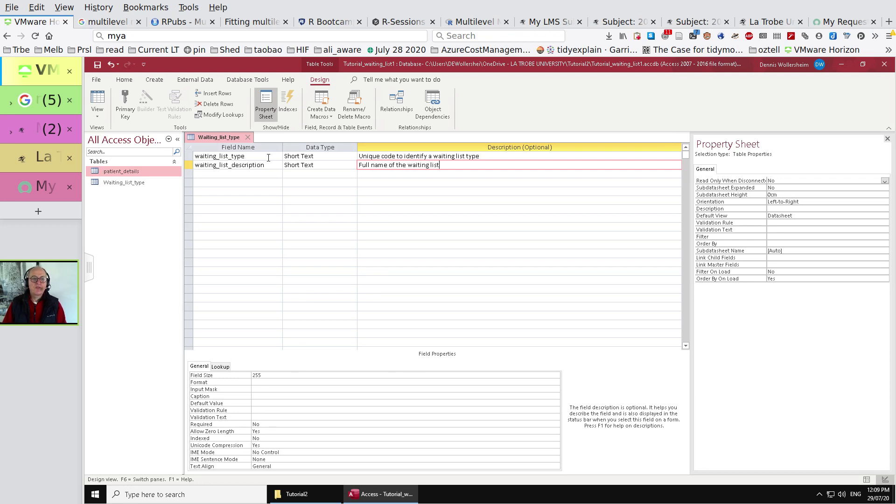
# - Make the waiting_list_type field the table's primary key
pyautogui.click(245, 156)
pyautogui.click(189, 157)
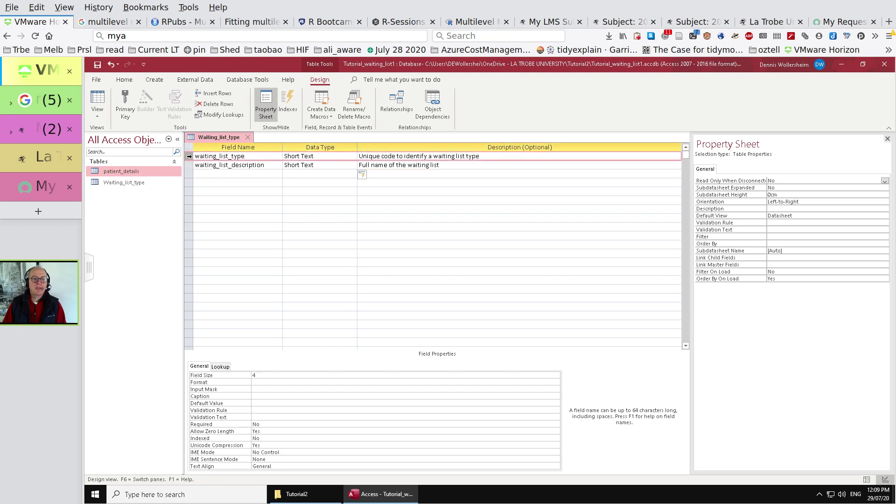
pyautogui.rightClick(189, 157)
pyautogui.click(217, 163)
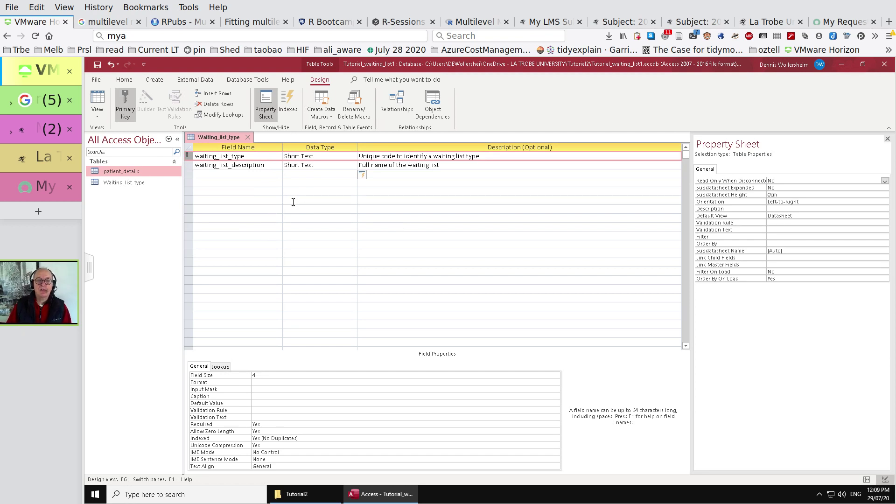
# - Save the table, switch it to Datasheet View and fit both column widths to their headings
pyautogui.click(99, 99)
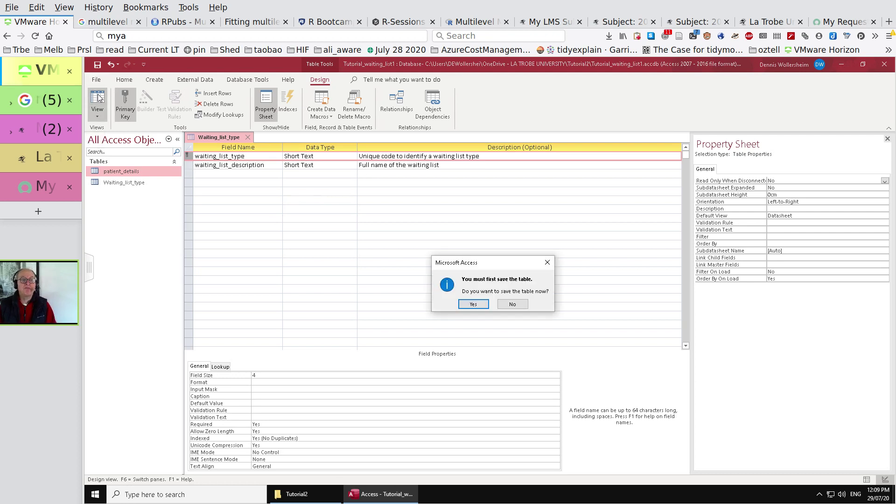
pyautogui.click(474, 304)
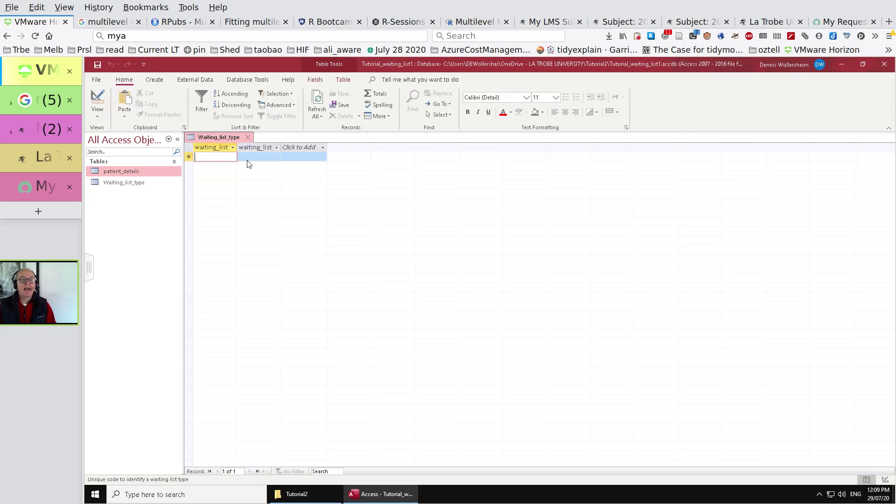
pyautogui.doubleClick(236, 146)
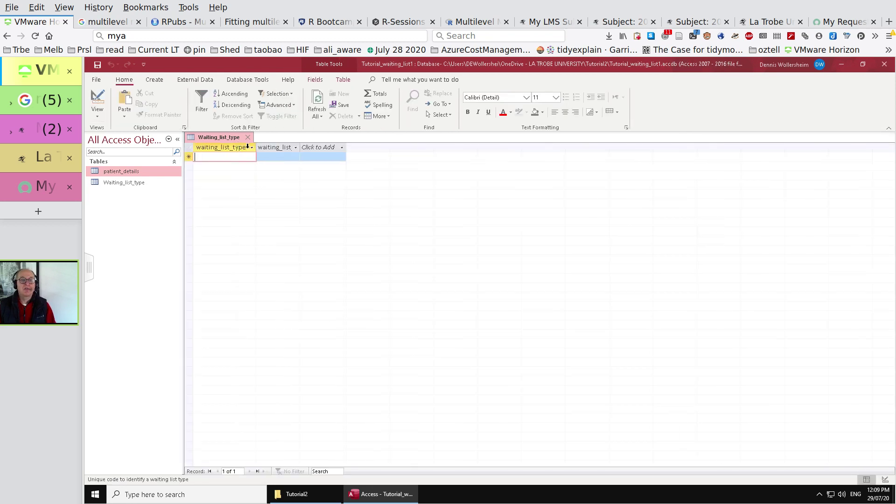
pyautogui.doubleClick(300, 147)
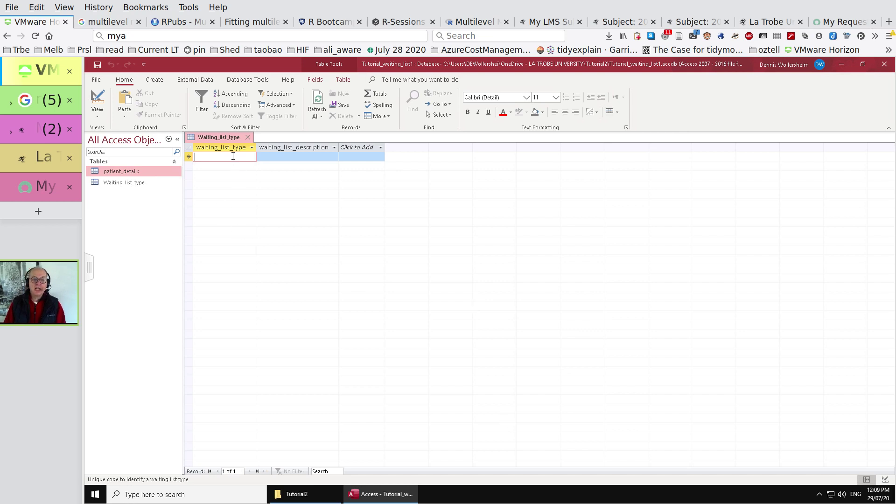
# - Add a record with the waiting list type HR and the description Hip Replacement
pyautogui.write('HR')
pyautogui.press('Tab')
pyautogui.write('H')
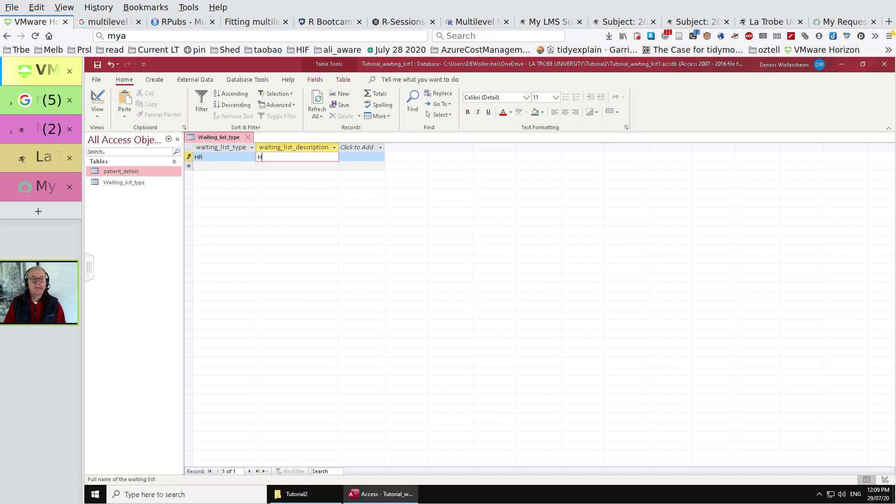
pyautogui.write('ip Replacement')
pyautogui.press('Tab')
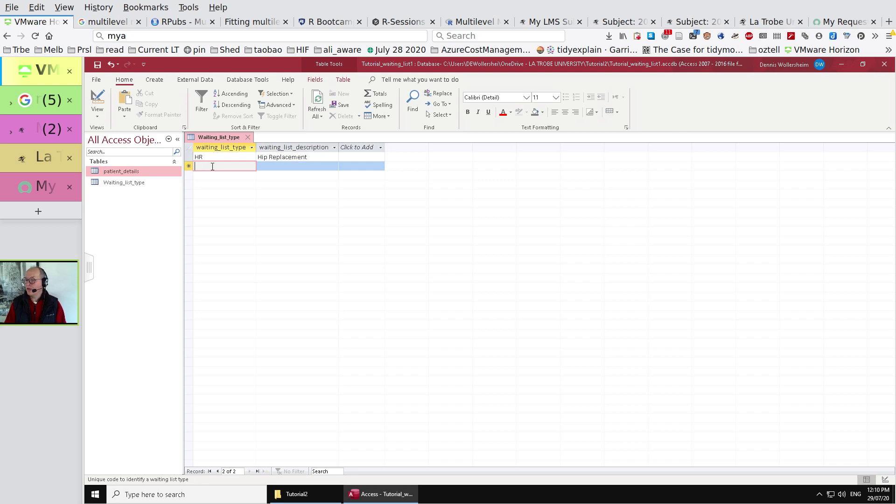
# - Add a record with the waiting list type CABG and the description Coranary Artery Bypass Graft
pyautogui.write('CABG')
pyautogui.press('Tab')
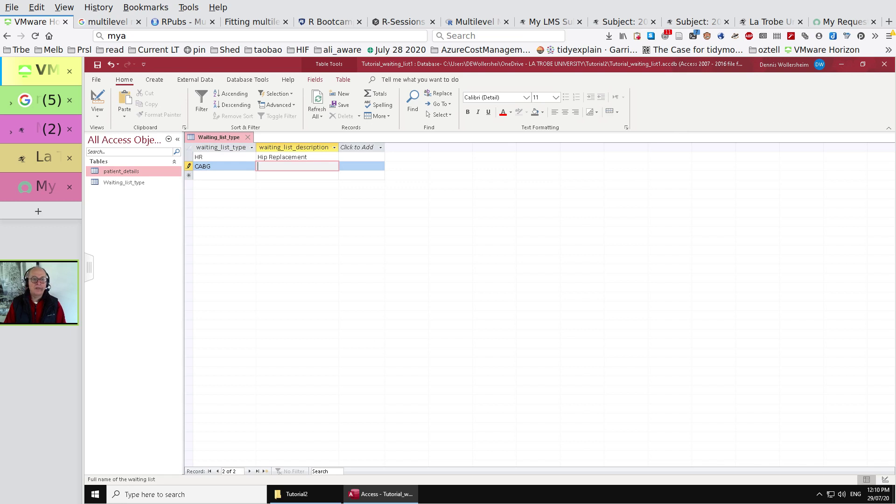
pyautogui.write('Cornar')
pyautogui.press('BackSpace')
pyautogui.press('BackSpace')
pyautogui.press('BackSpace')
pyautogui.write('a')
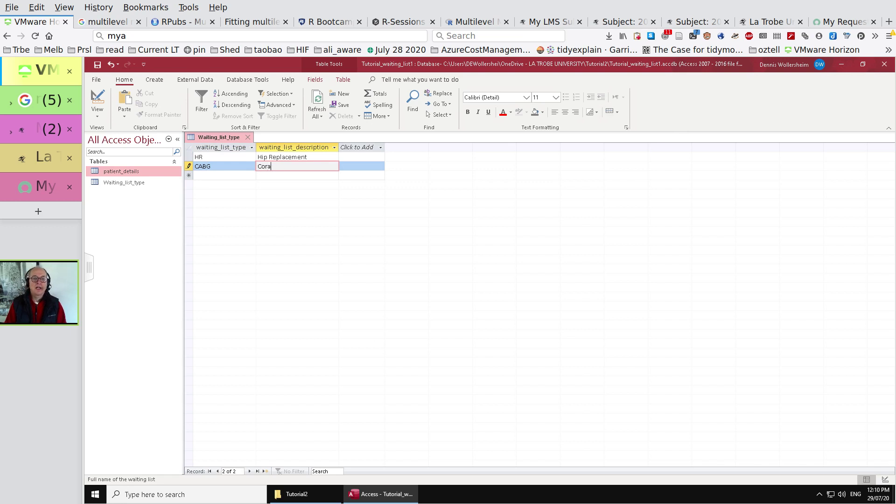
pyautogui.write('nary')
pyautogui.press('BackSpace')
pyautogui.press('BackSpace')
pyautogui.write('y Artery Bypass Graft')
pyautogui.press('Tab')
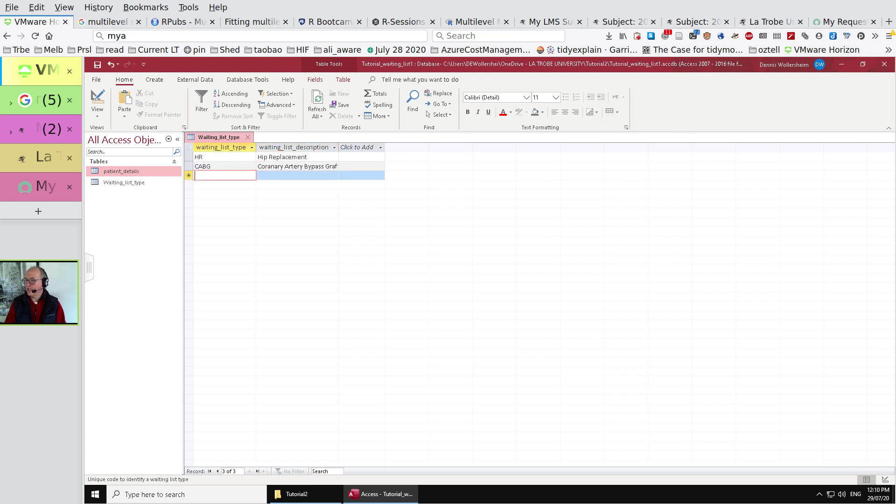
# - Add a record with type KR and description Knee Replacement, and close the table, saving its layout
pyautogui.write('KR')
pyautogui.press('Tab')
pyautogui.write('K')
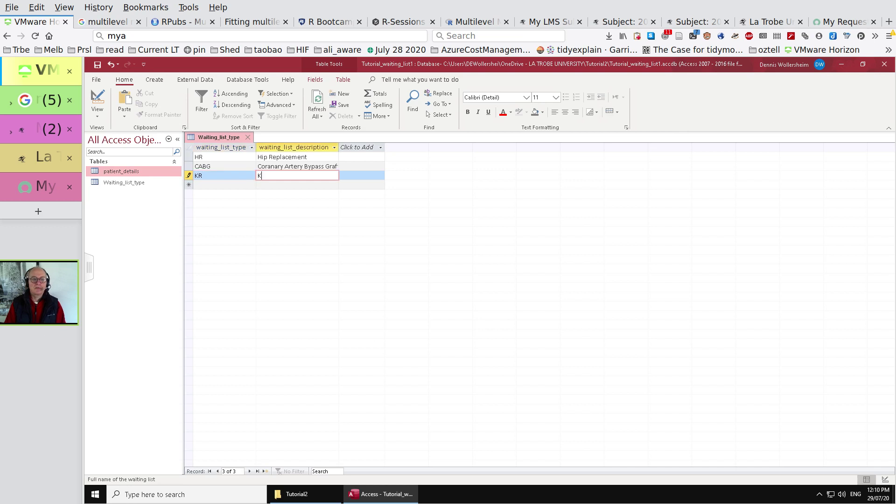
pyautogui.write('nee Replacement')
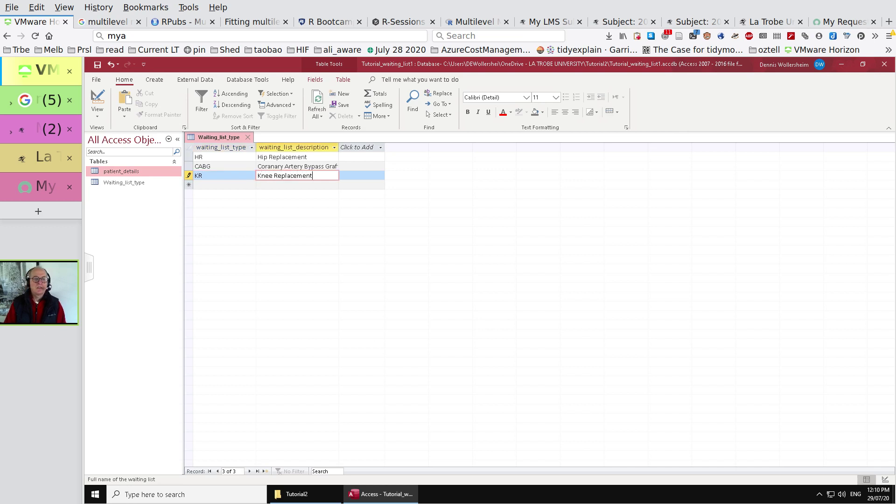
pyautogui.press('Tab')
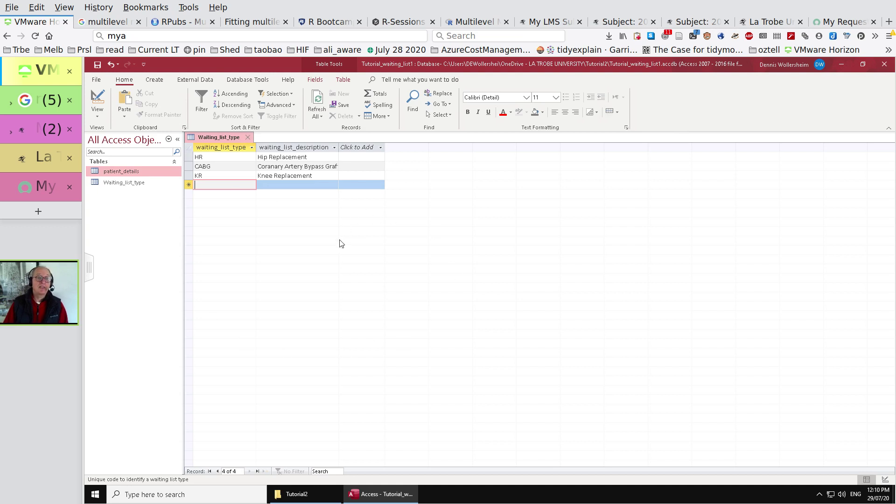
pyautogui.click(248, 137)
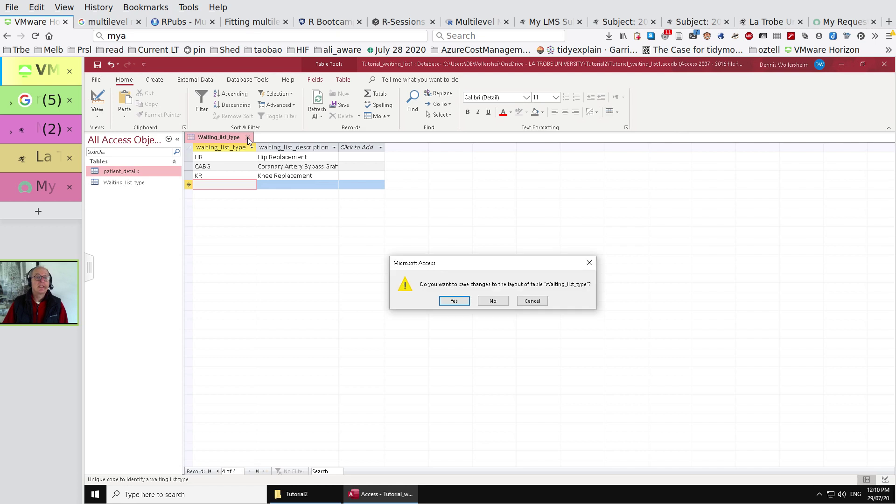
pyautogui.click(461, 304)
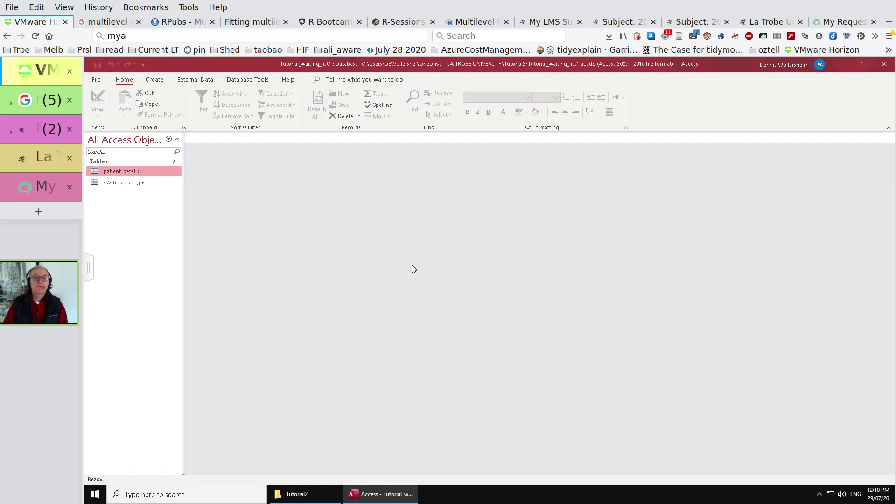
# - Reopen the Waiting_list_type table and fit the waiting_list_description column to its contents
pyautogui.doubleClick(131, 183)
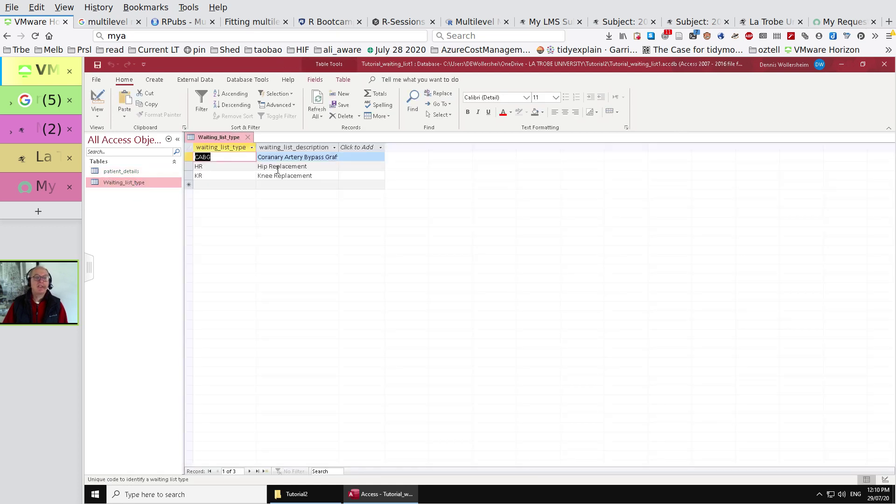
pyautogui.doubleClick(339, 147)
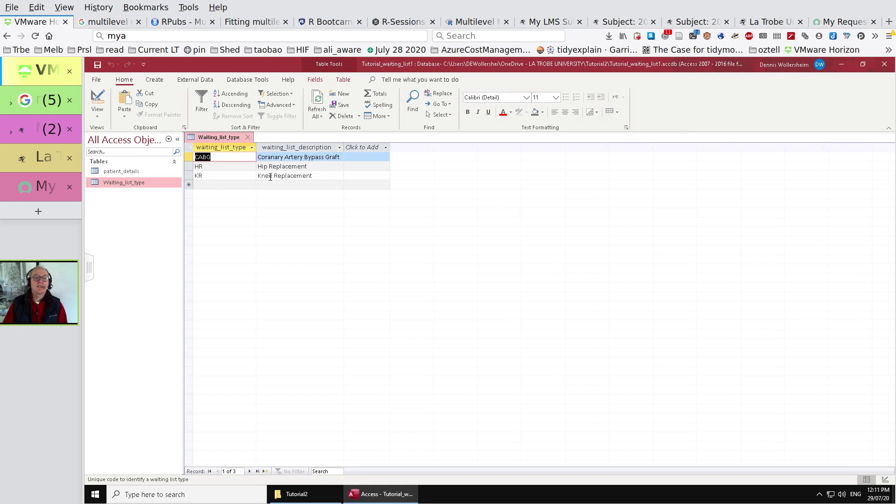
# - View the patient_details table and close both open tables, saving the layout changes to Waiting_list_type
pyautogui.doubleClick(126, 173)
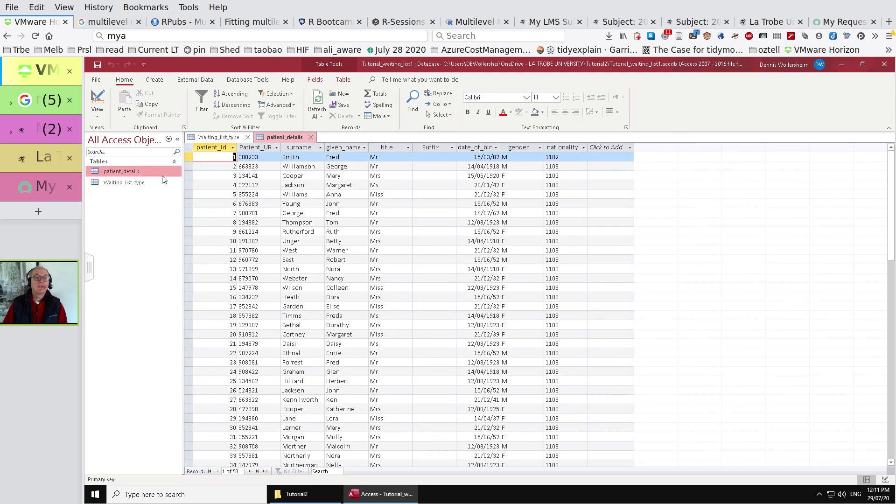
pyautogui.click(311, 137)
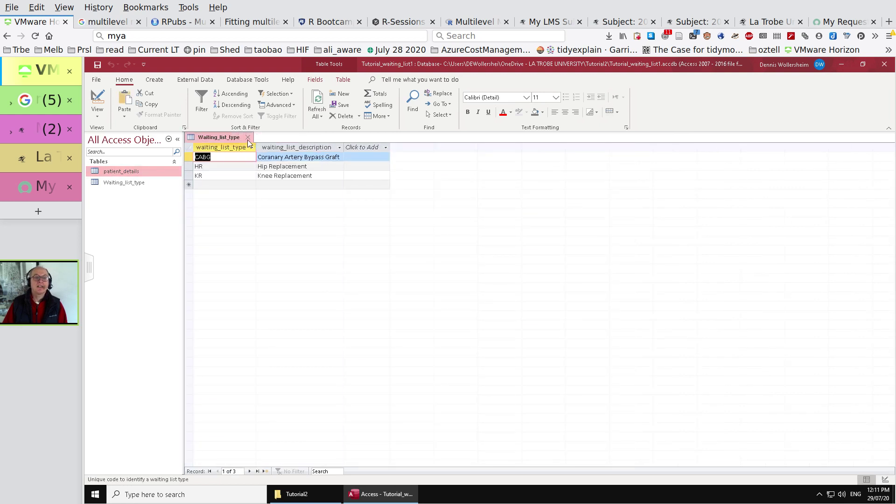
pyautogui.click(247, 138)
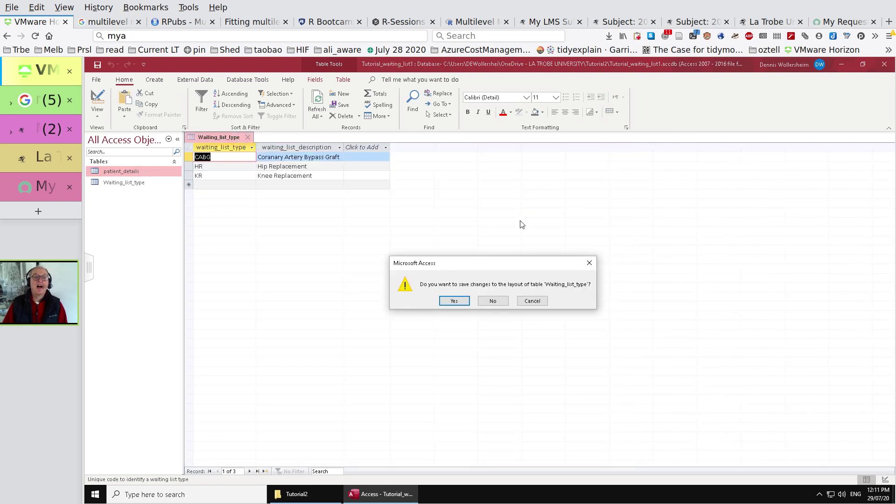
pyautogui.click(461, 301)
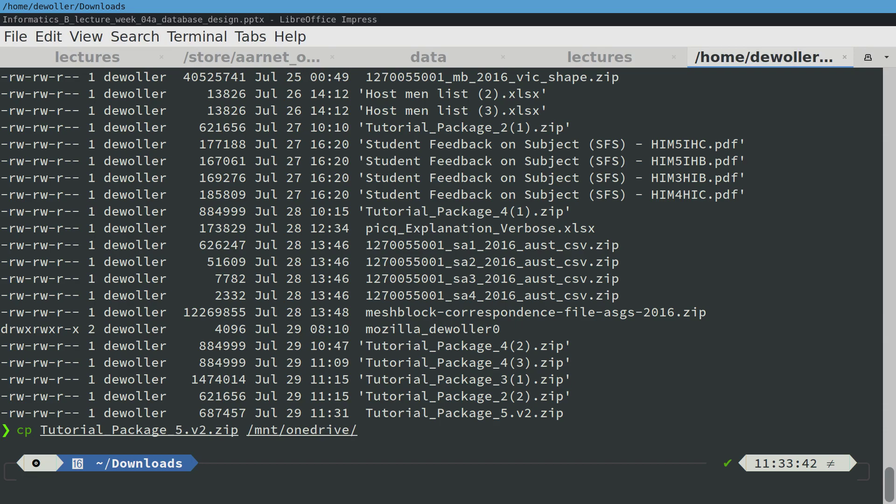
# - Switch back to the Access database window and create a new table in Design View
pyautogui.press('super+Down')
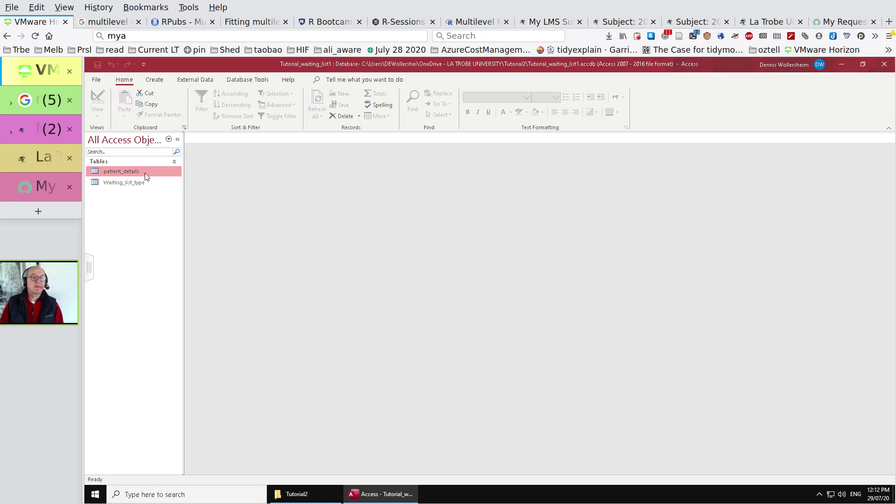
pyautogui.click(151, 80)
pyautogui.click(156, 103)
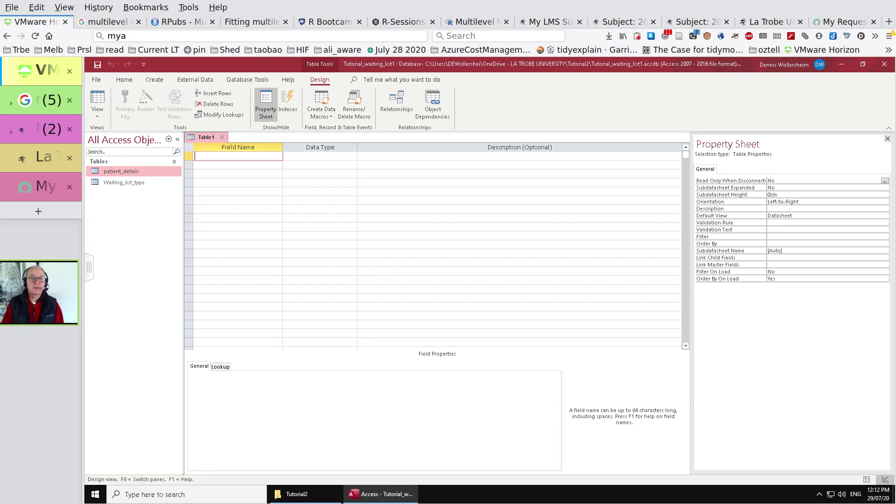
# - Add a first field named urgency_code with the Short Text data type and a field size of 1
pyautogui.write('Urgency code')
pyautogui.press('BackSpace')
pyautogui.press('BackSpace')
pyautogui.press('BackSpace')
pyautogui.press('BackSpace')
pyautogui.press('BackSpace')
pyautogui.press('BackSpace')
pyautogui.press('BackSpace')
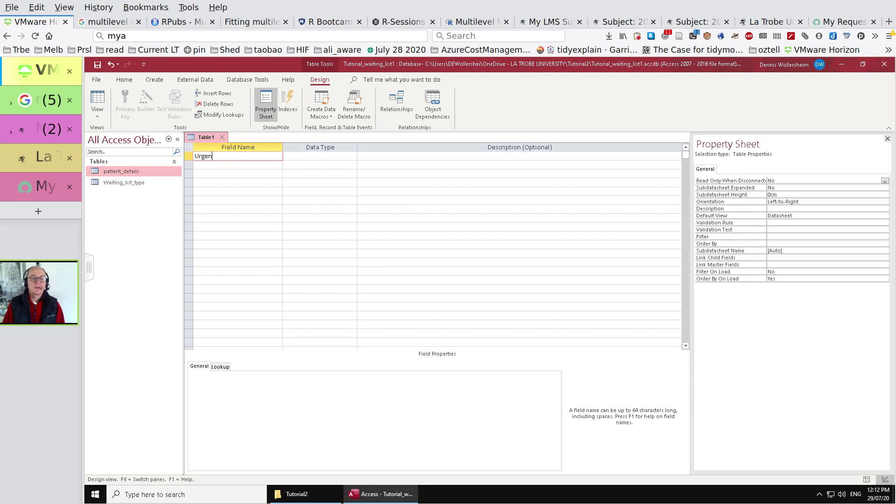
pyautogui.press('BackSpace')
pyautogui.press('BackSpace')
pyautogui.press('BackSpace')
pyautogui.press('BackSpace')
pyautogui.press('BackSpace')
pyautogui.write('urgn')
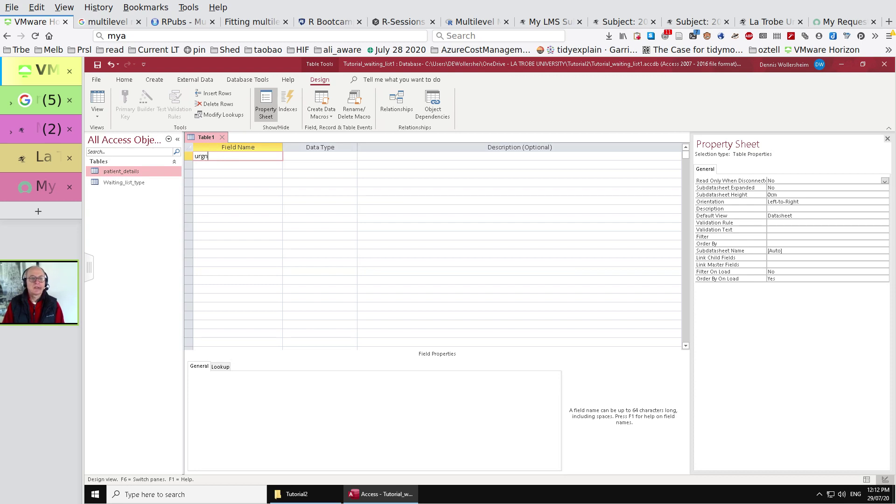
pyautogui.press('BackSpace')
pyautogui.press('BackSpace')
pyautogui.write('gency_')
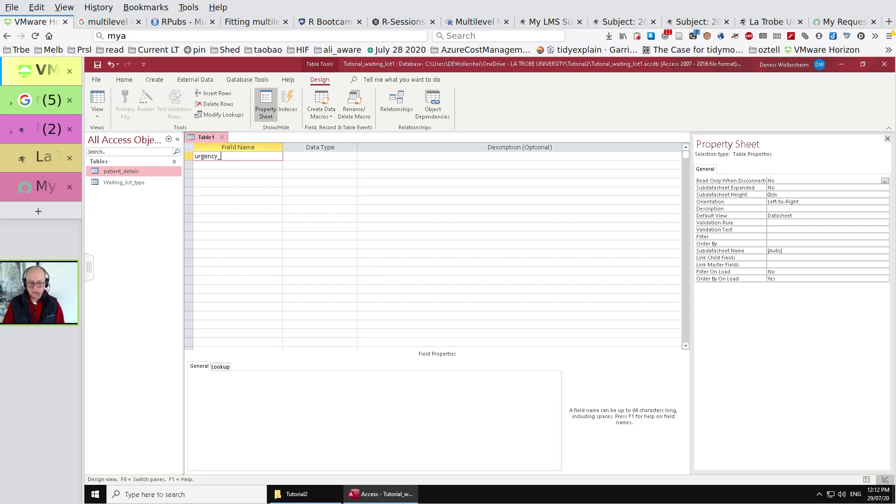
pyautogui.write('code')
pyautogui.press('Tab')
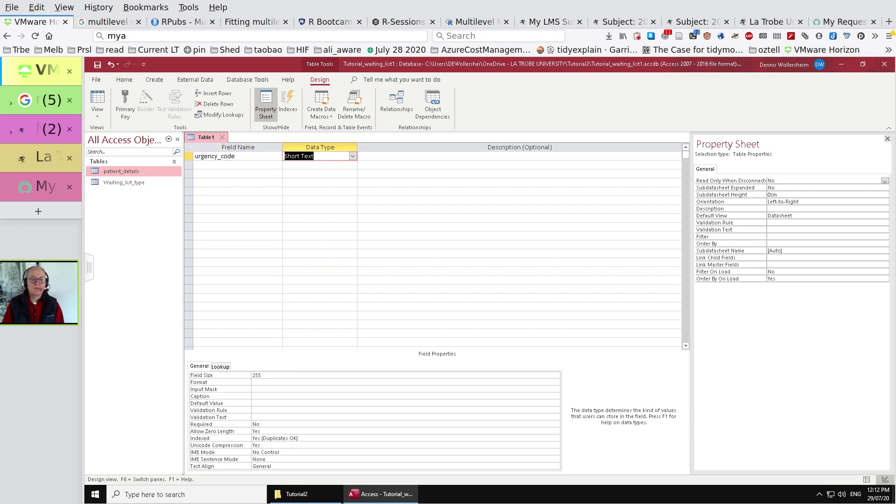
pyautogui.doubleClick(269, 377)
pyautogui.write('1')
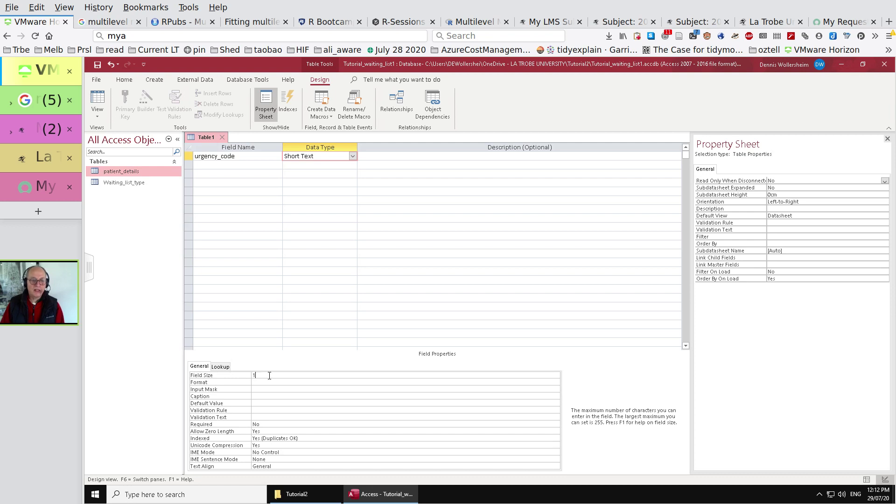
# - Enter "Primary key" as the description of the urgency_code field
pyautogui.click(377, 156)
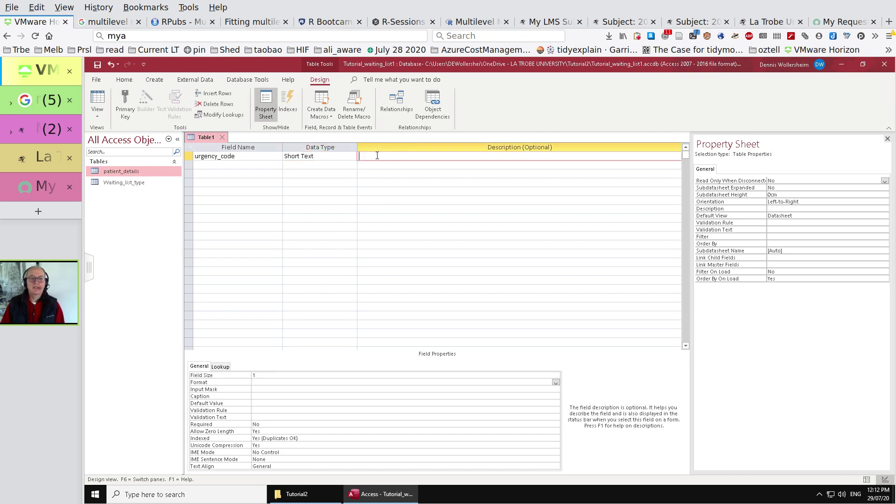
pyautogui.write('Prority')
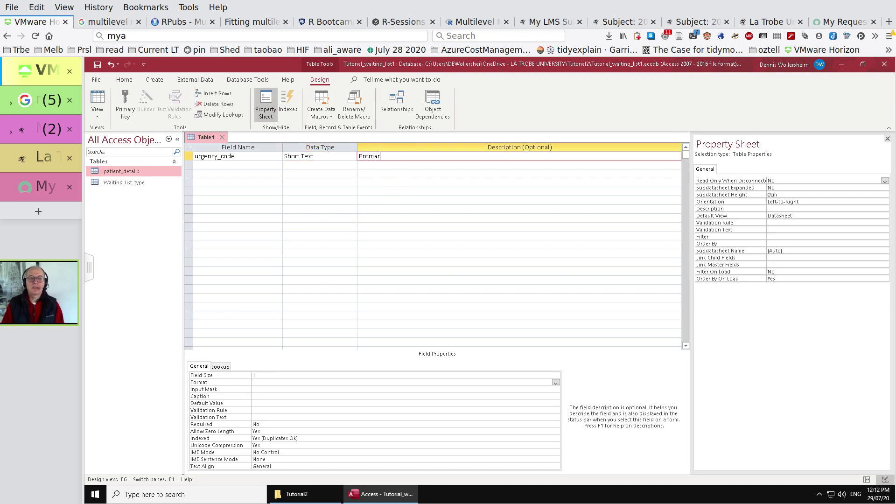
pyautogui.press('BackSpace')
pyautogui.press('BackSpace')
pyautogui.press('BackSpace')
pyautogui.press('BackSpace')
pyautogui.press('BackSpace')
pyautogui.press('BackSpace')
pyautogui.write('rimary key')
pyautogui.press('Return')
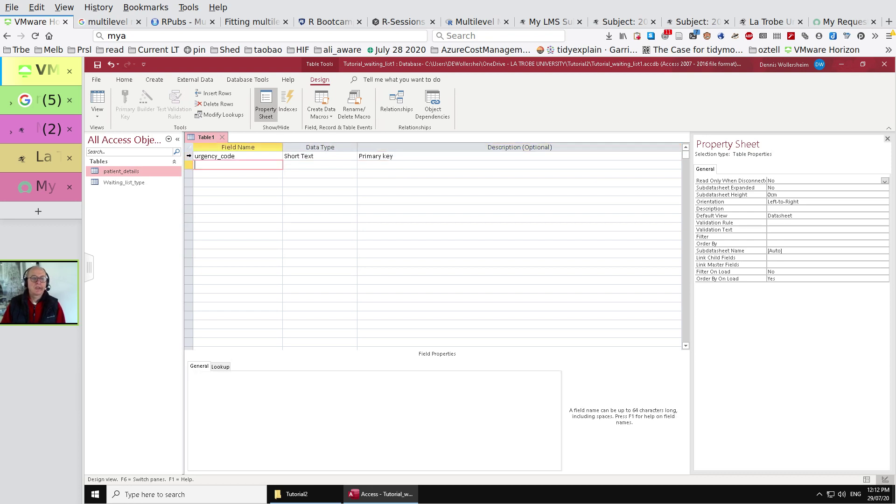
# - Make the urgency_code field the table's primary key
pyautogui.click(189, 155)
pyautogui.rightClick(189, 155)
pyautogui.click(201, 163)
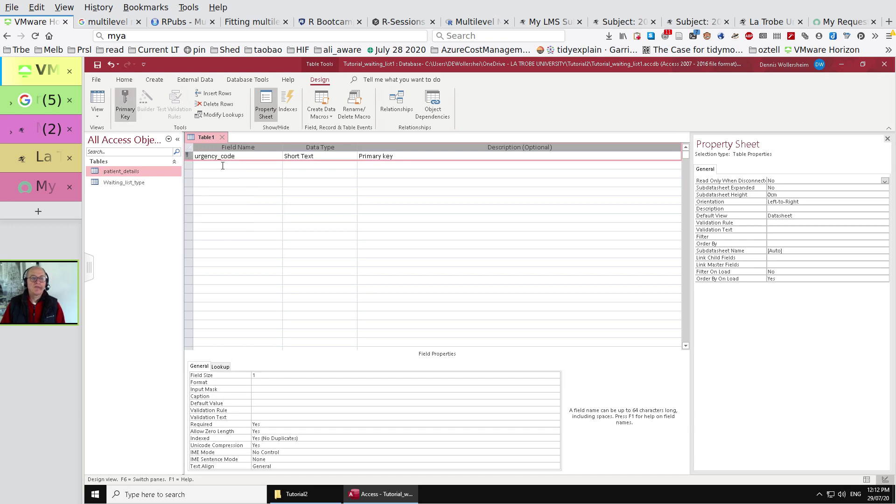
# - Add a Short Text field named urgency_description with the description "Type of urgency"
pyautogui.click(223, 165)
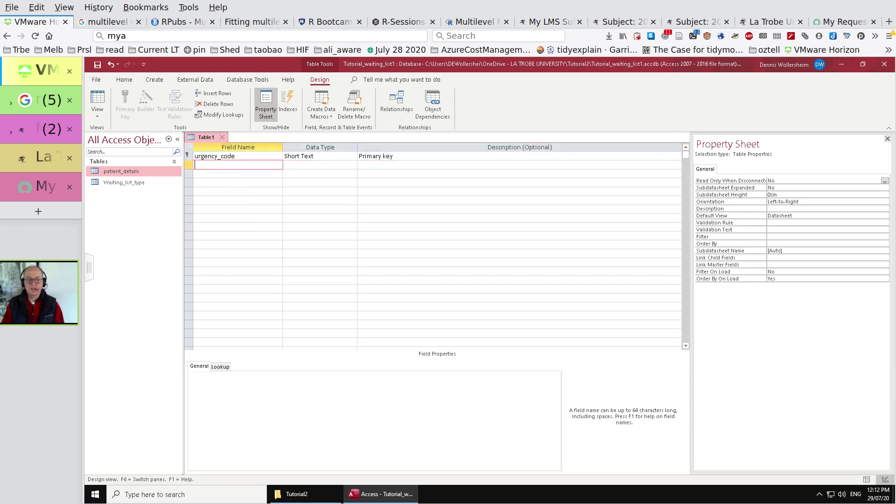
pyautogui.write('urgency')
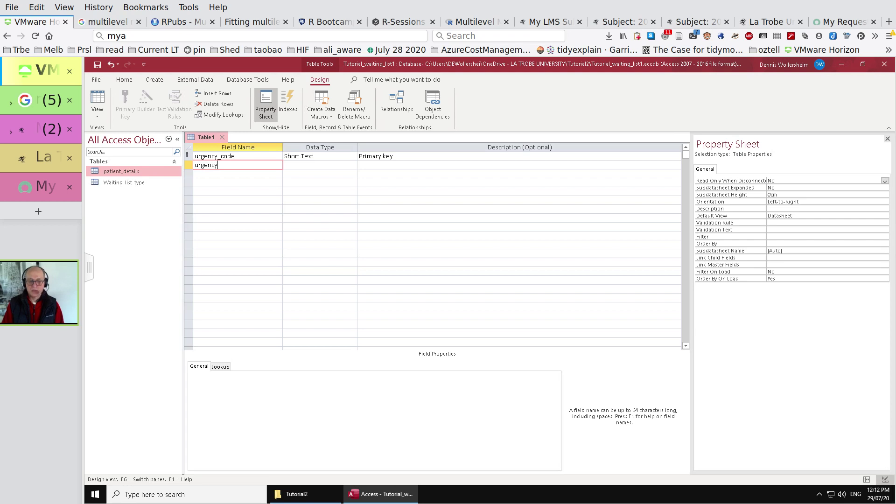
pyautogui.write('_description')
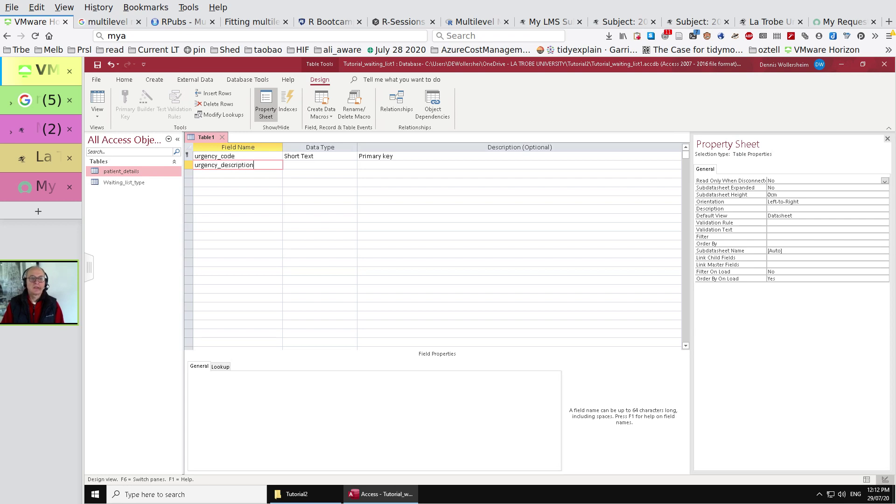
pyautogui.press('Tab')
pyautogui.press('Tab')
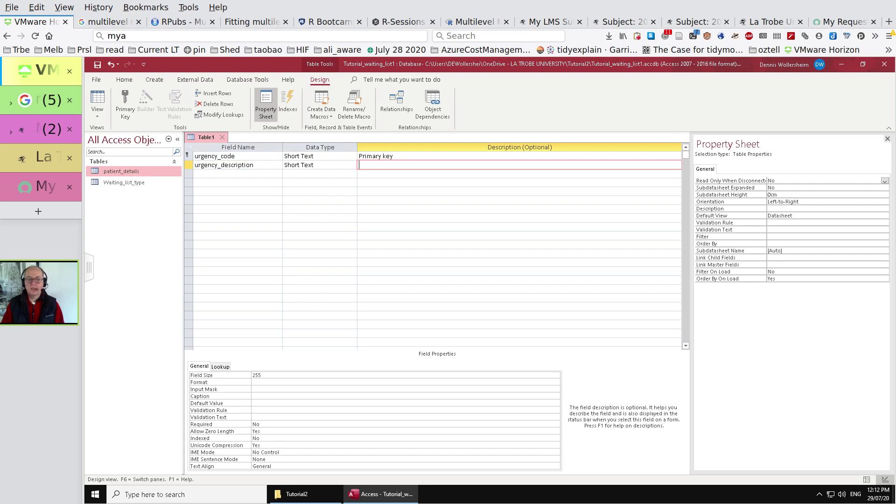
pyautogui.write('Type of urgency')
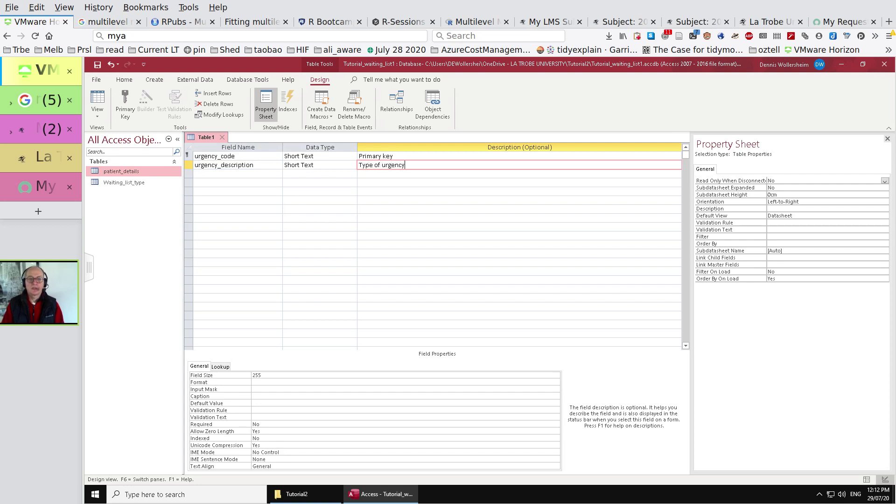
pyautogui.press('Tab')
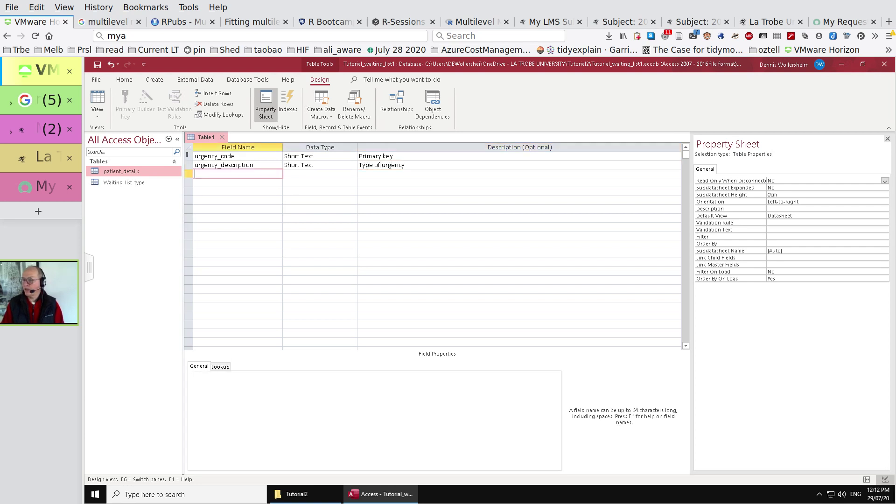
# - Add a field named priority with the Number data type and the description "Type of urgency"
pyautogui.write('priority')
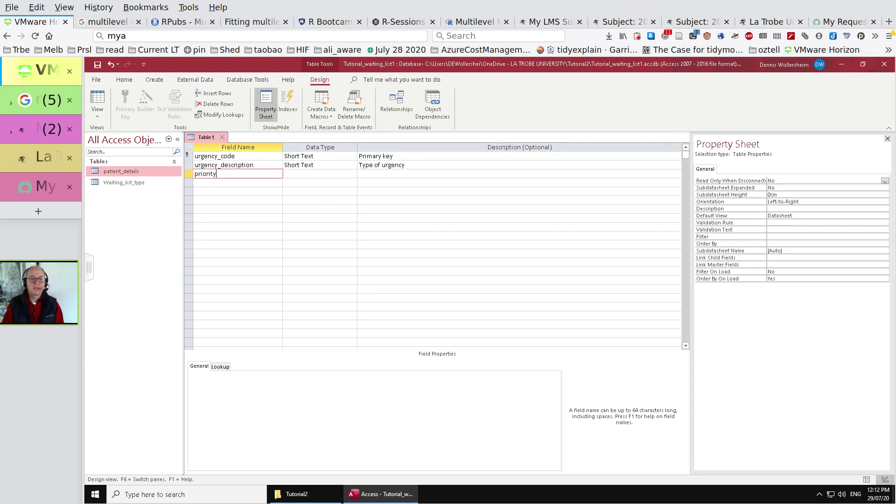
pyautogui.press('Tab')
pyautogui.write('n')
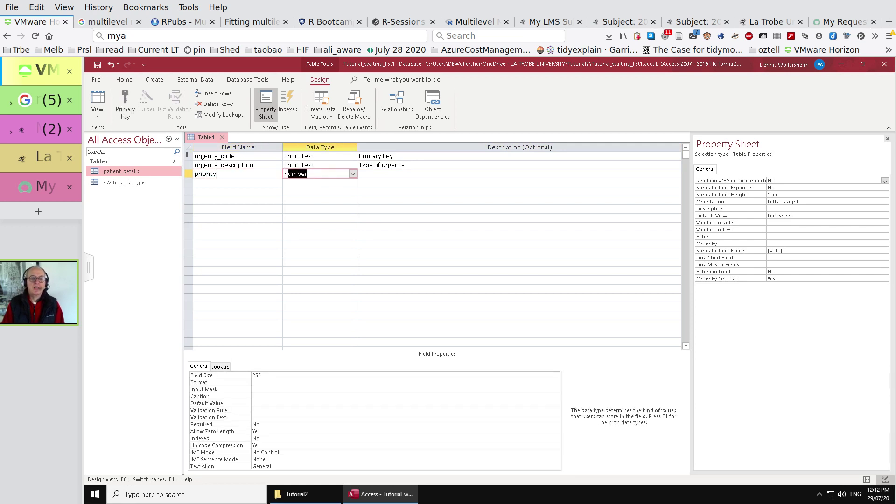
pyautogui.press('Tab')
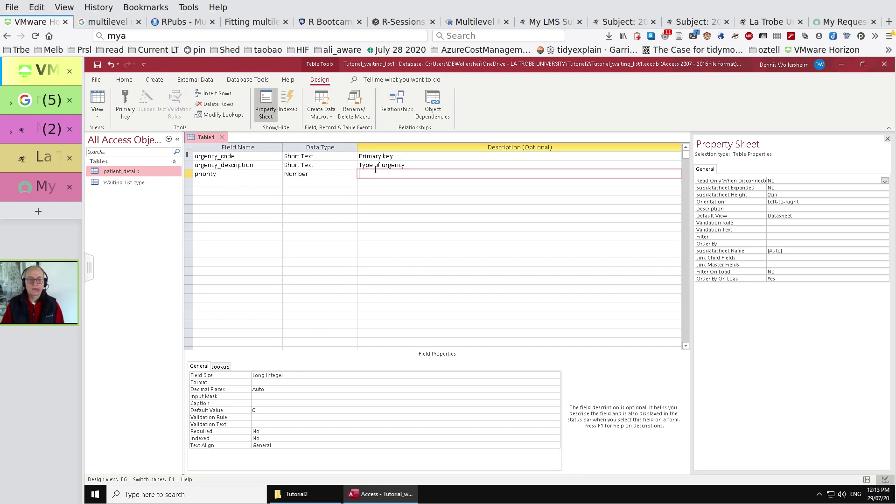
pyautogui.write('Type of urgency')
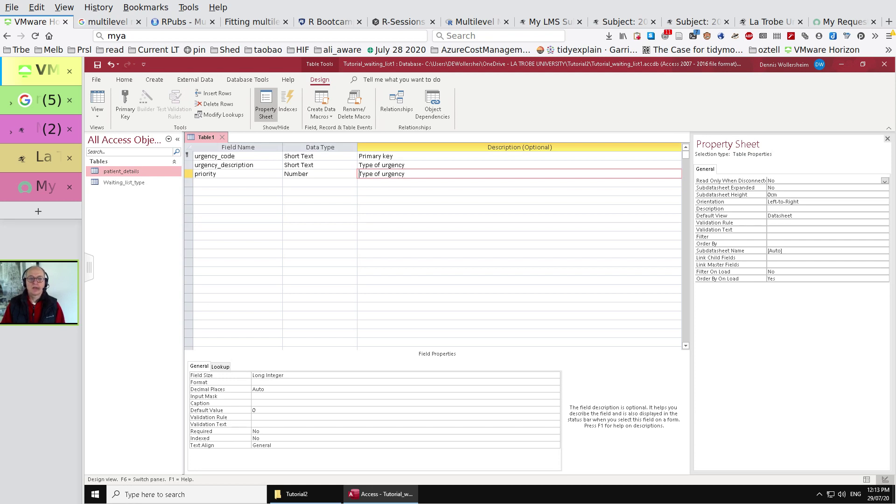
pyautogui.doubleClick(360, 174)
pyautogui.hotkey('ctrl', 'o')
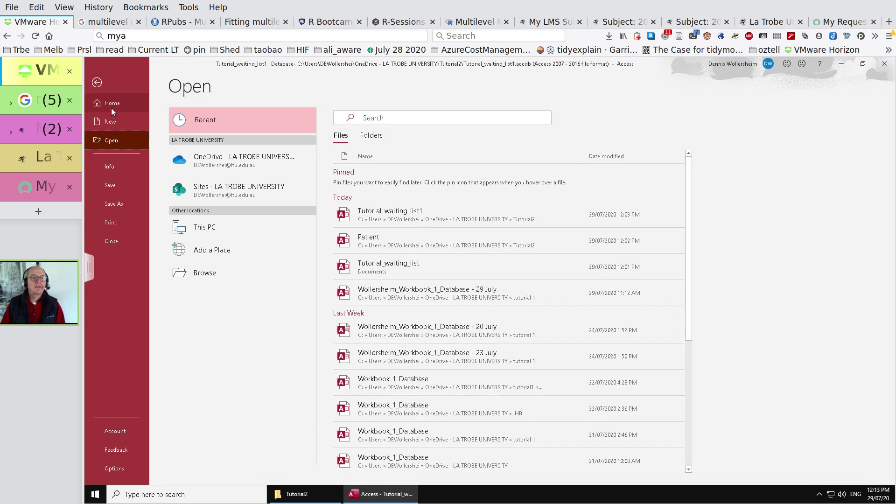
pyautogui.press('Escape')
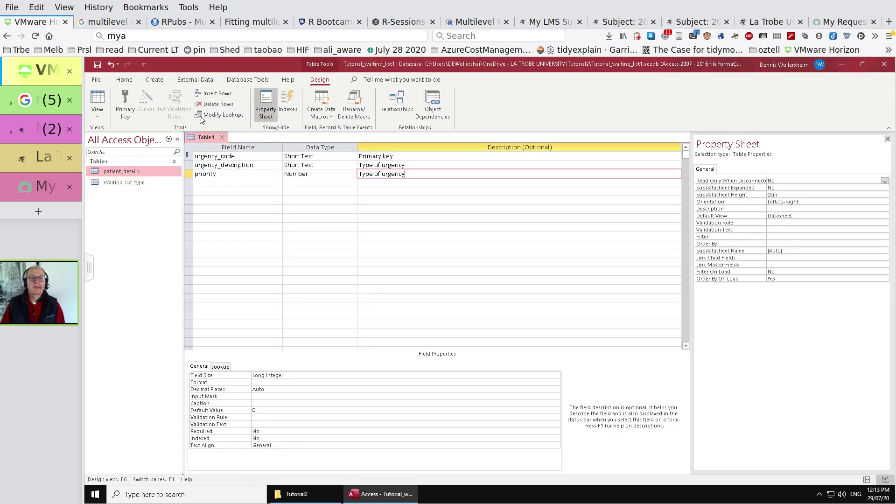
pyautogui.doubleClick(364, 174)
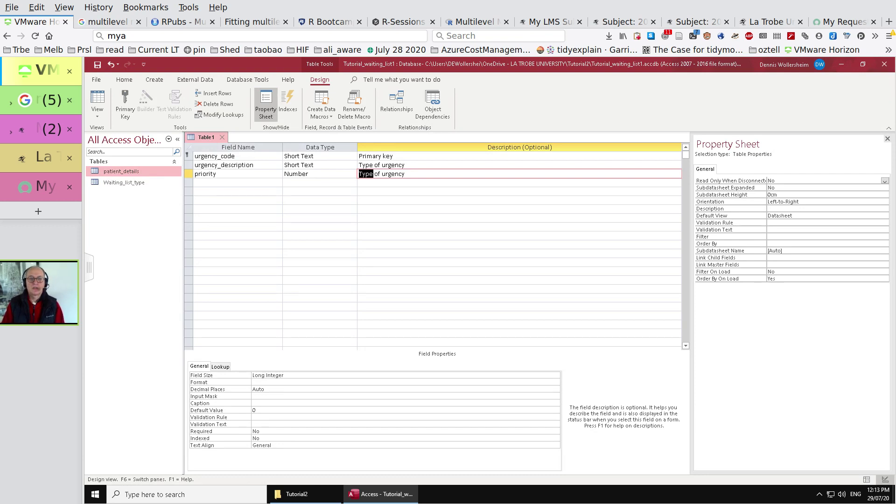
pyautogui.click(401, 183)
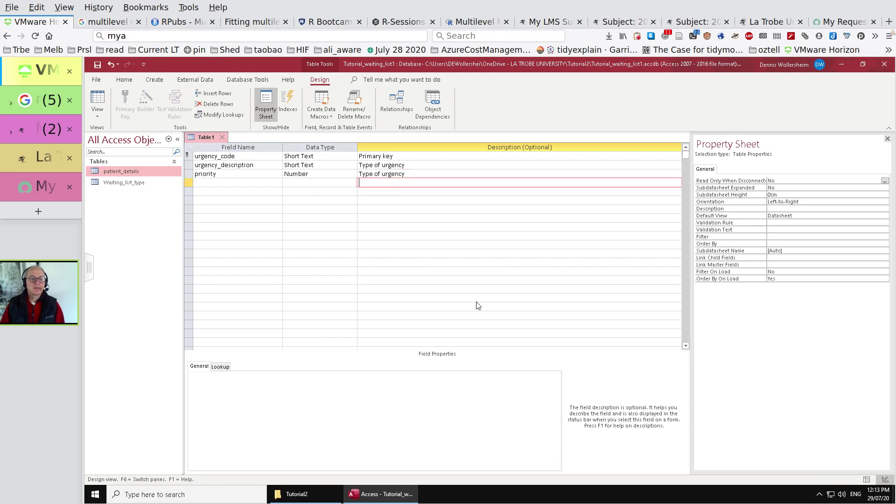
# - Change the description of the priority field to "Priority of urgency"
pyautogui.doubleClick(366, 175)
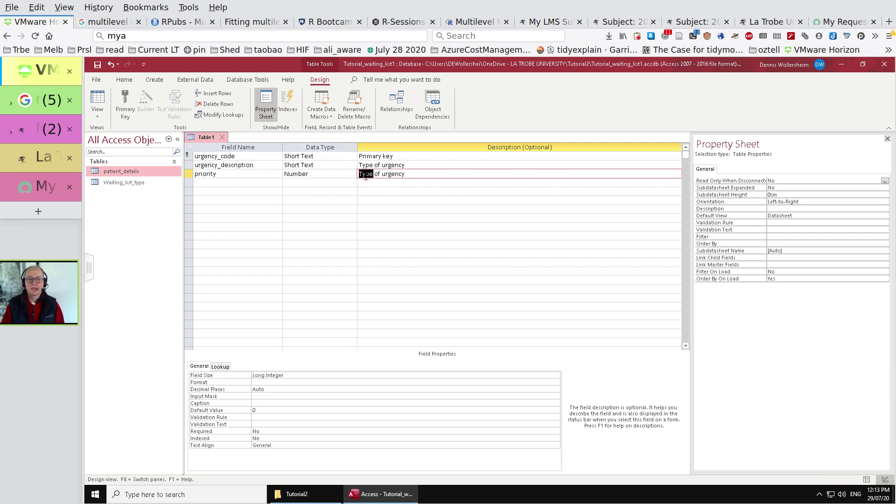
pyautogui.write('Priority')
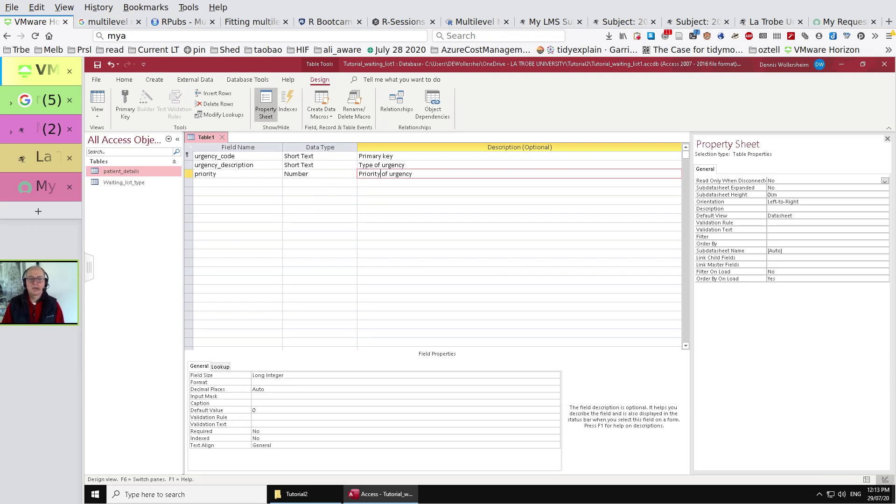
pyautogui.click(365, 210)
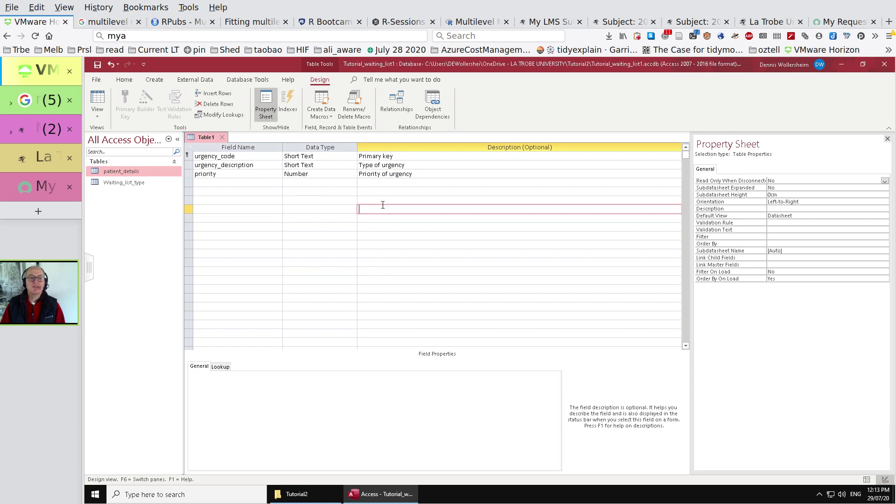
# - Switch the new table to Datasheet View, saving it under the name urgency_code
pyautogui.click(100, 101)
pyautogui.click(477, 307)
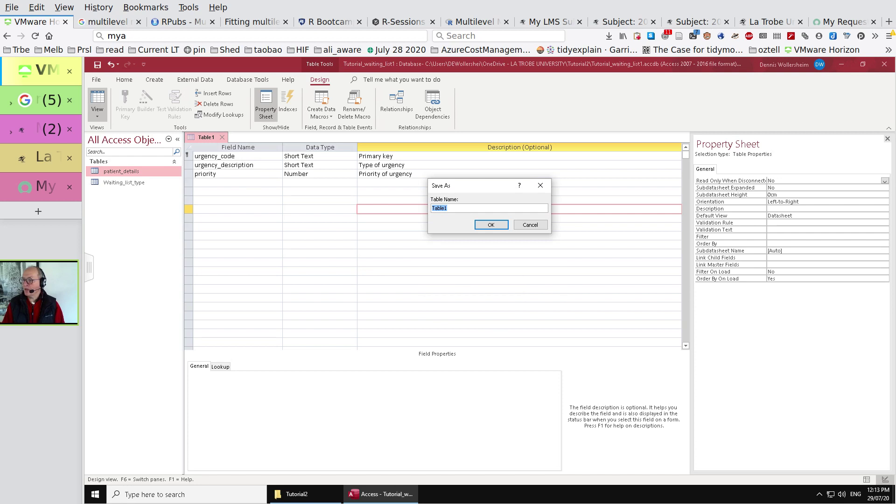
pyautogui.write('urg')
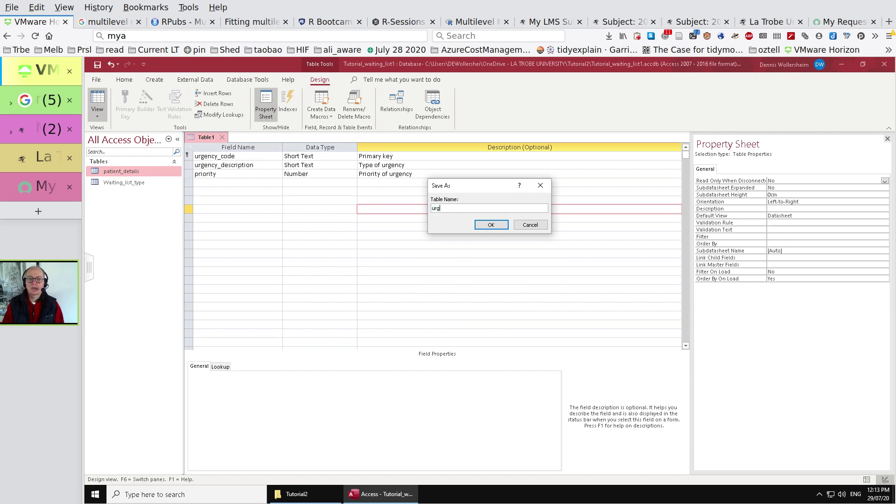
pyautogui.write('ency_')
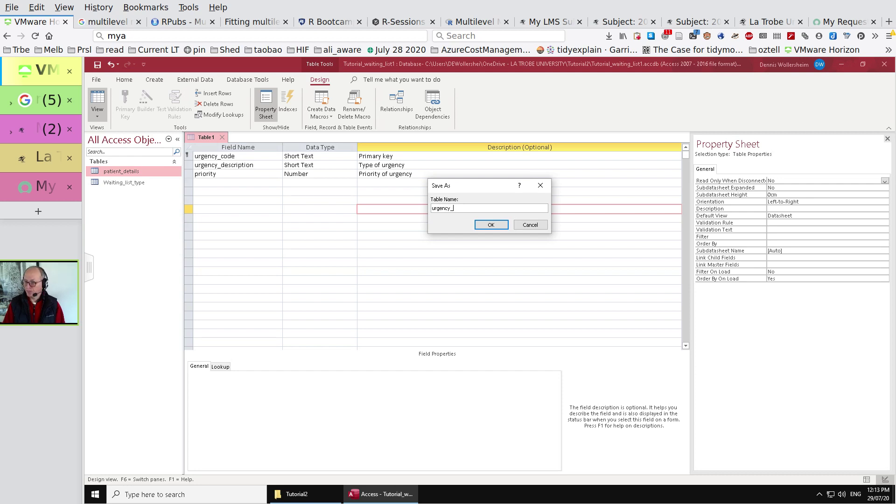
pyautogui.write('cod')
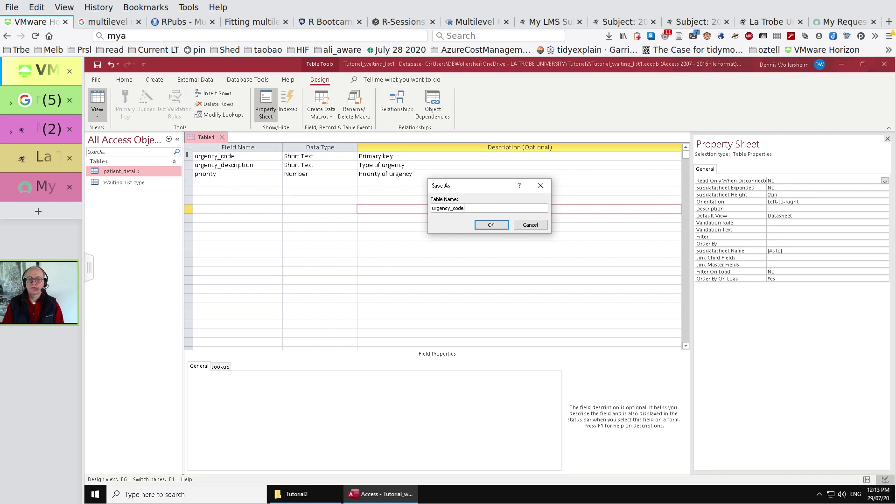
pyautogui.write('e')
pyautogui.click(491, 225)
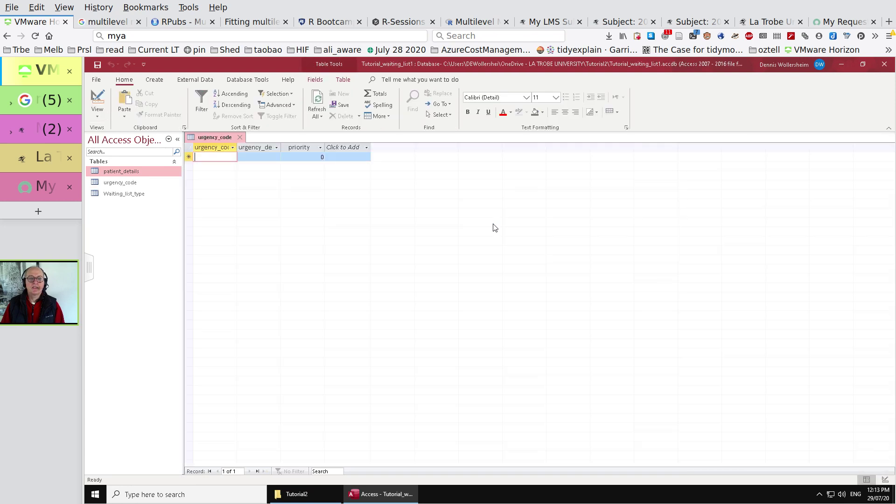
# - Widen the urgency_code and urgency_description columns to fit their headings
pyautogui.doubleClick(238, 147)
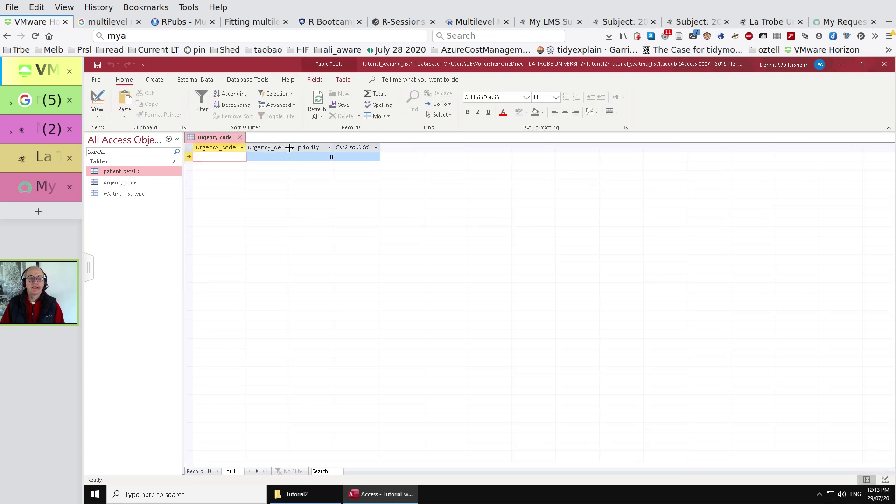
pyautogui.click(289, 148)
pyautogui.doubleClick(290, 148)
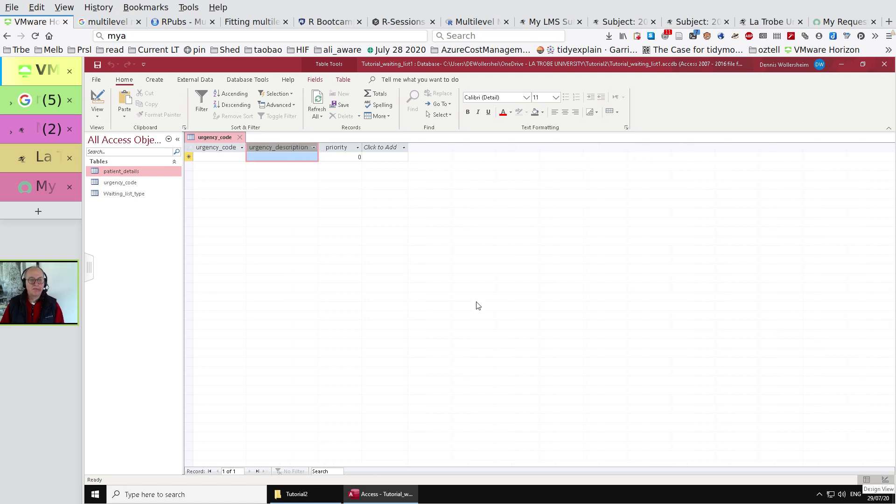
# - Try to paste the clipboard data into the new record's urgency_code field, then discard the record edit
pyautogui.click(222, 157)
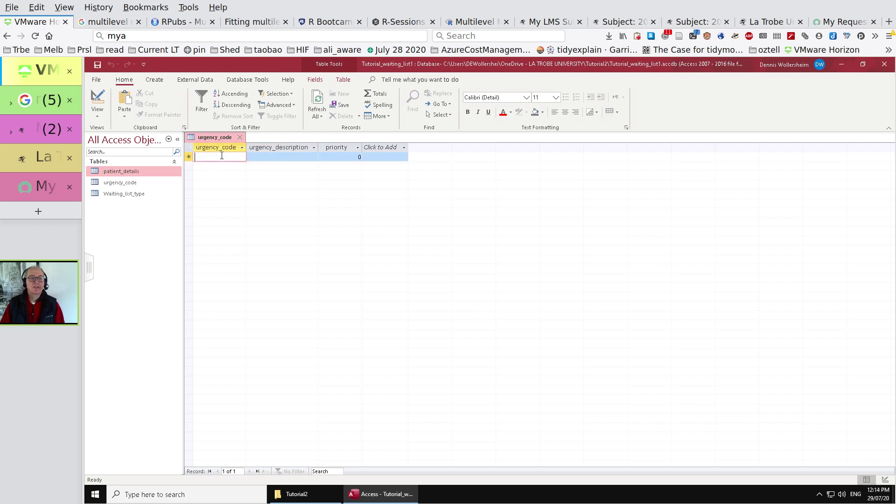
pyautogui.rightClick(222, 156)
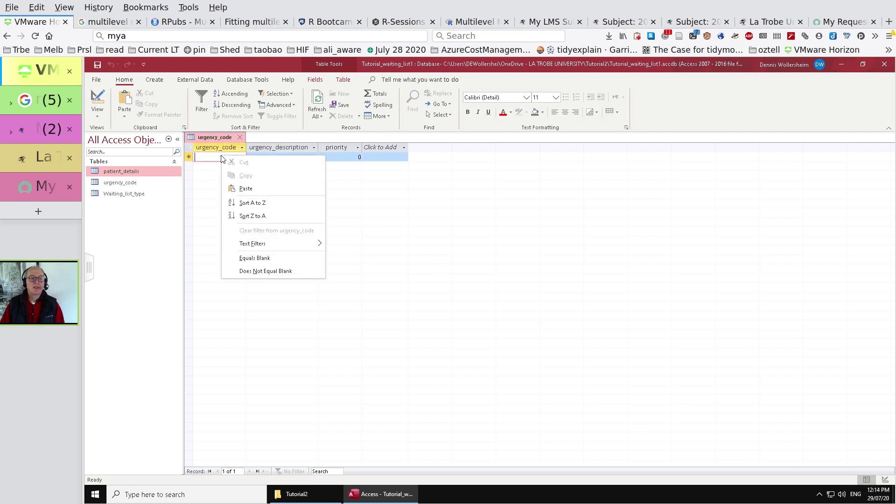
pyautogui.click(251, 188)
pyautogui.click(496, 302)
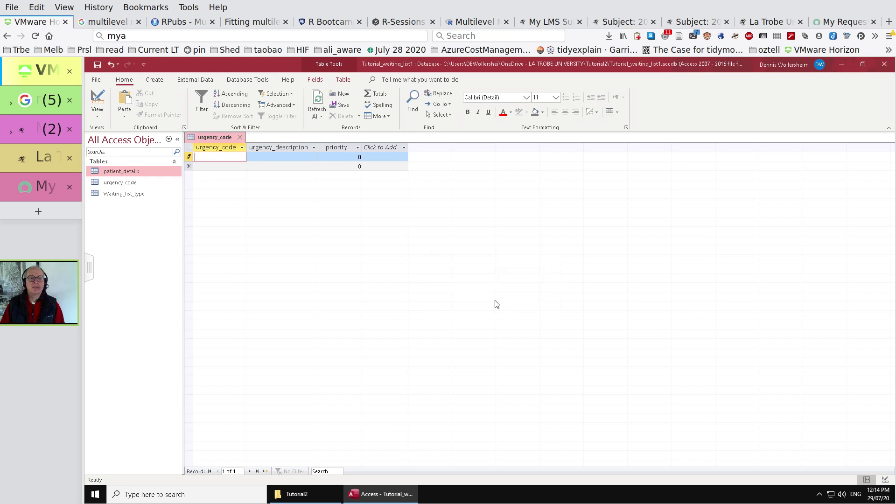
pyautogui.press('capslock')
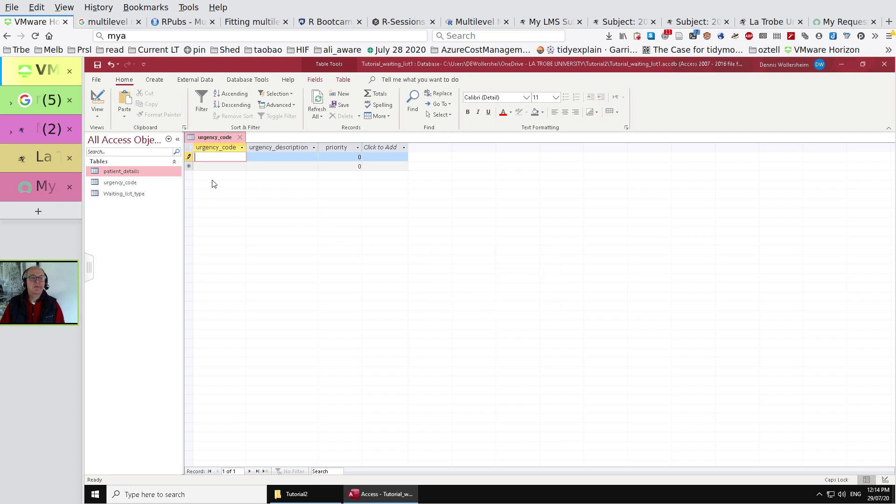
pyautogui.press('capslock')
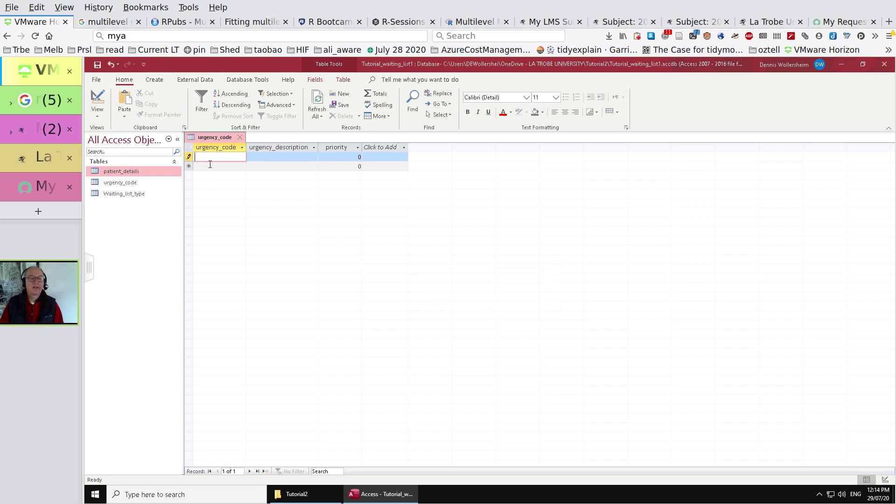
pyautogui.press('Escape')
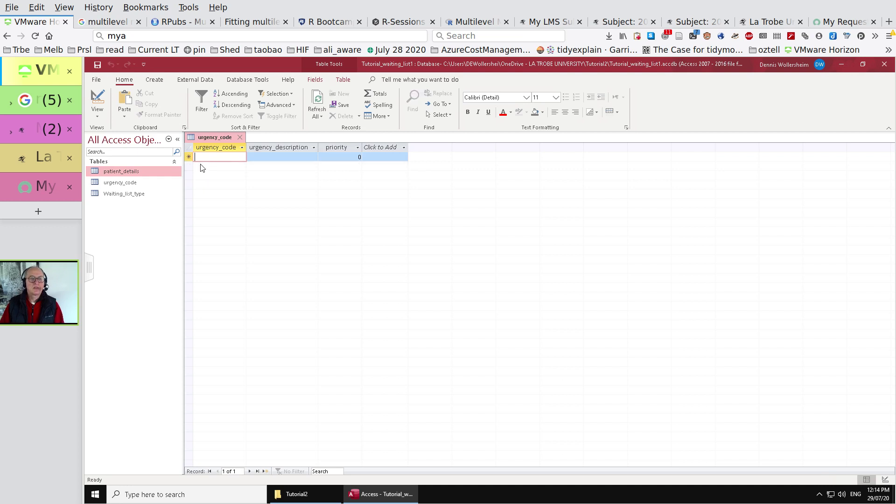
# - Try to append the clipboard data to the urgency_code table with Paste Append, then open the Paste Errors table
pyautogui.click(126, 118)
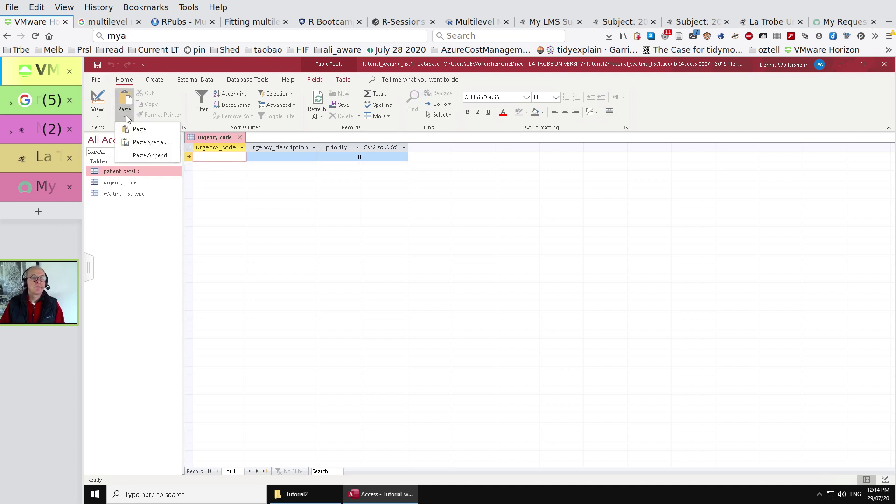
pyautogui.click(148, 157)
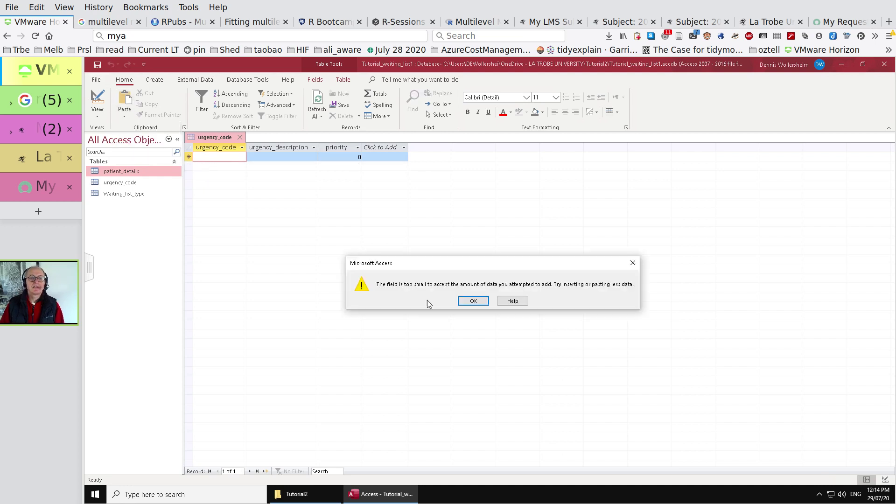
pyautogui.click(474, 302)
pyautogui.click(489, 306)
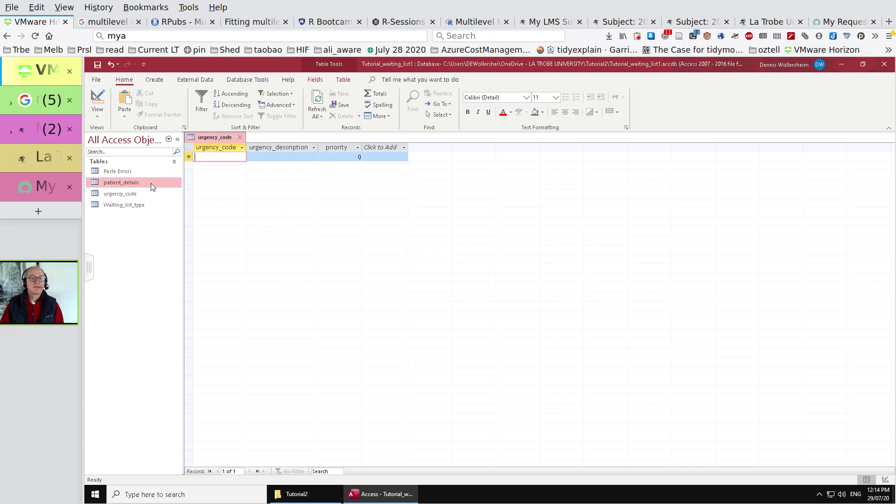
pyautogui.doubleClick(140, 171)
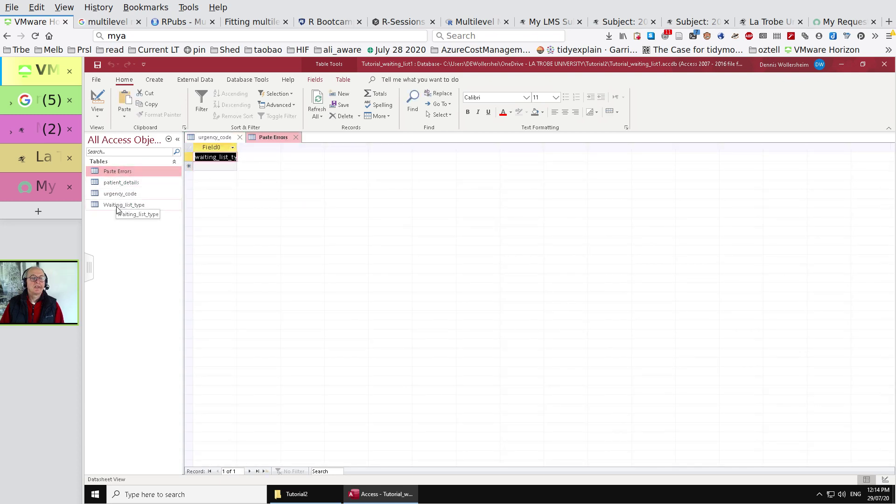
# - Return to the urgency_code table and try Paste Append with the clipboard data again
pyautogui.doubleClick(148, 193)
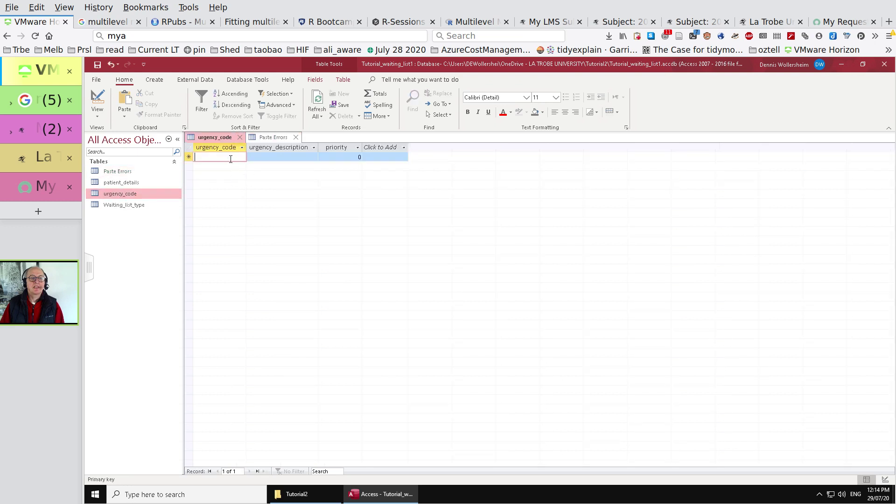
pyautogui.click(125, 117)
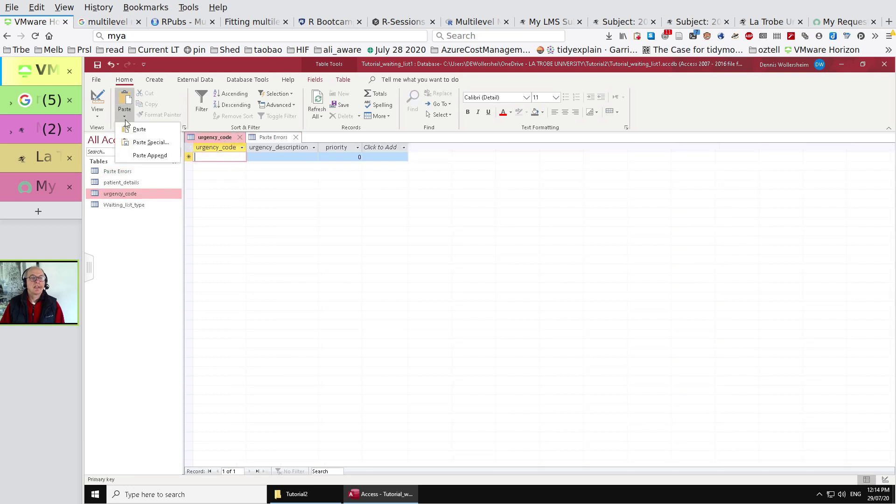
pyautogui.click(150, 156)
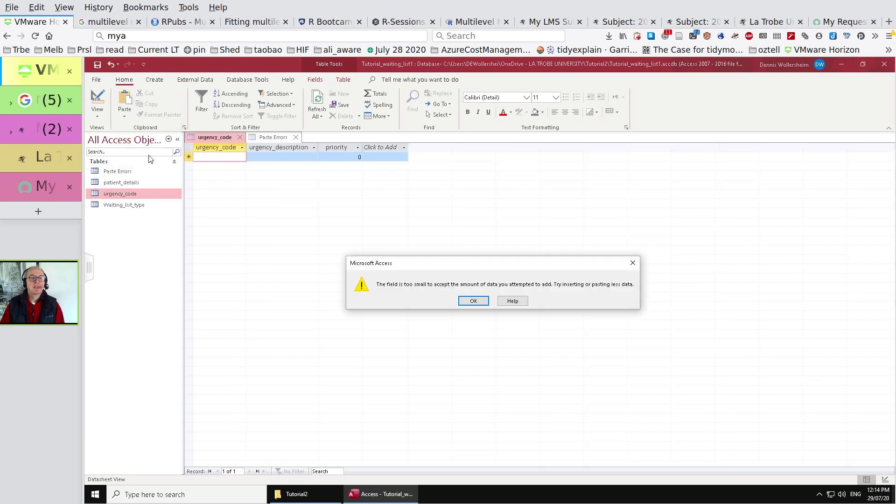
pyautogui.click(484, 304)
pyautogui.click(483, 304)
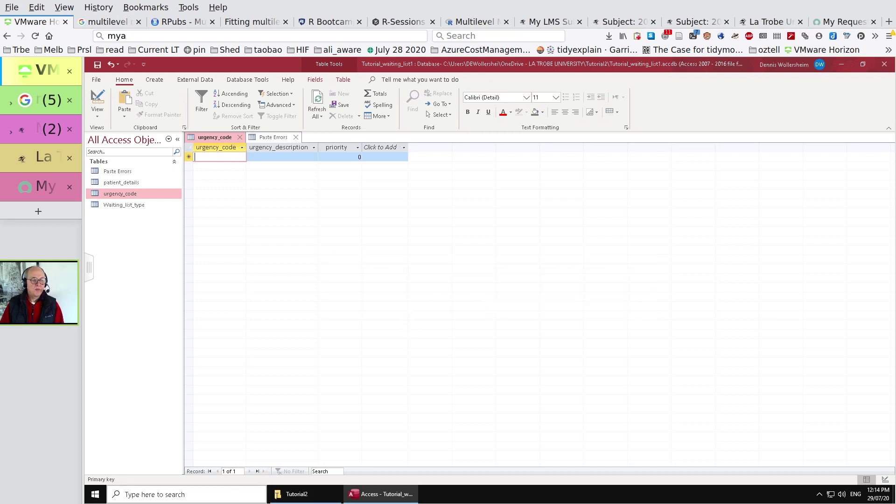
pyautogui.click(195, 494)
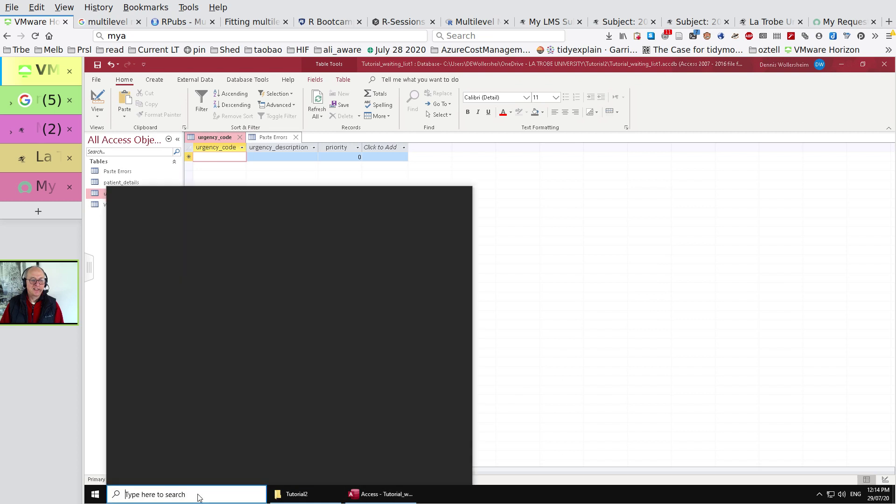
pyautogui.write('excel')
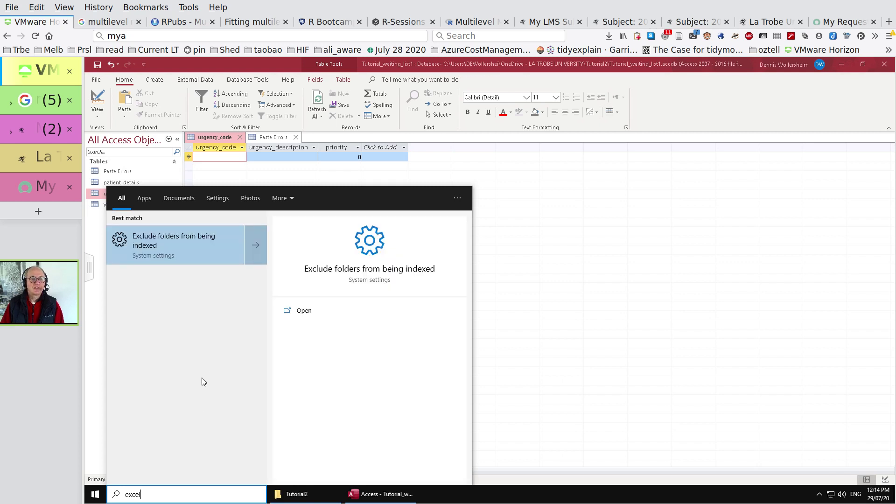
pyautogui.click(676, 257)
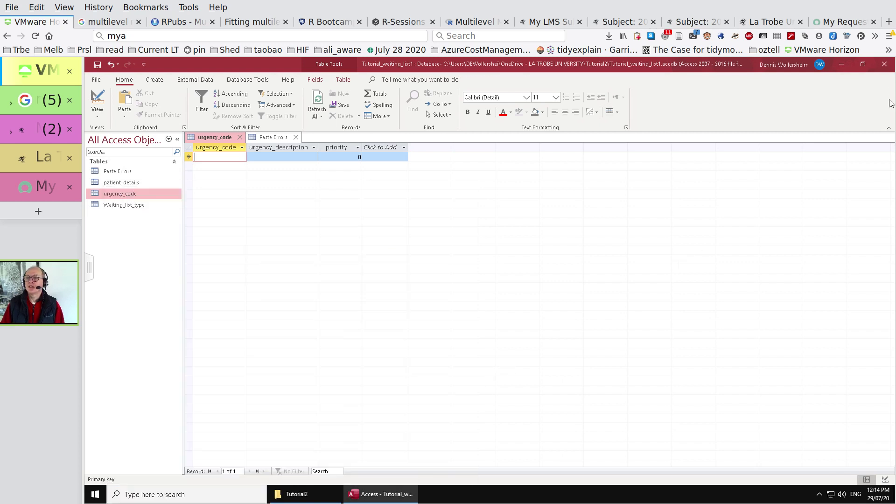
# - Minimize the database window and launch Excel with a blank workbook
pyautogui.click(847, 63)
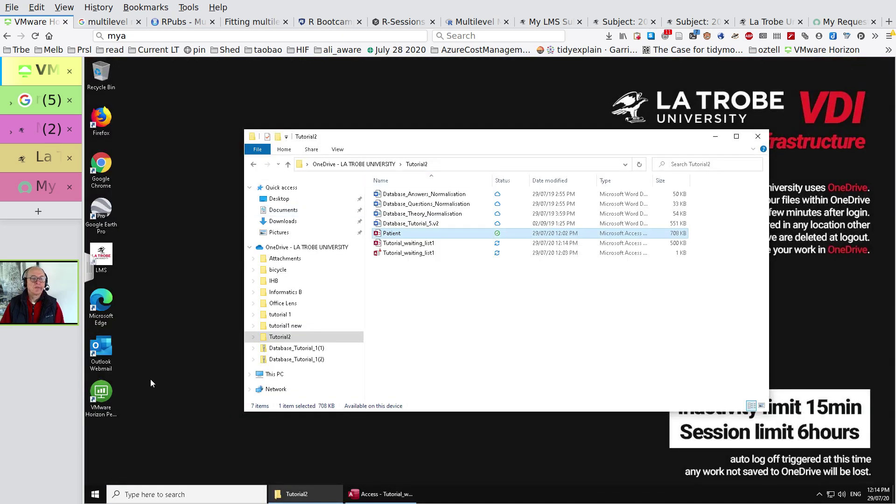
pyautogui.click(95, 495)
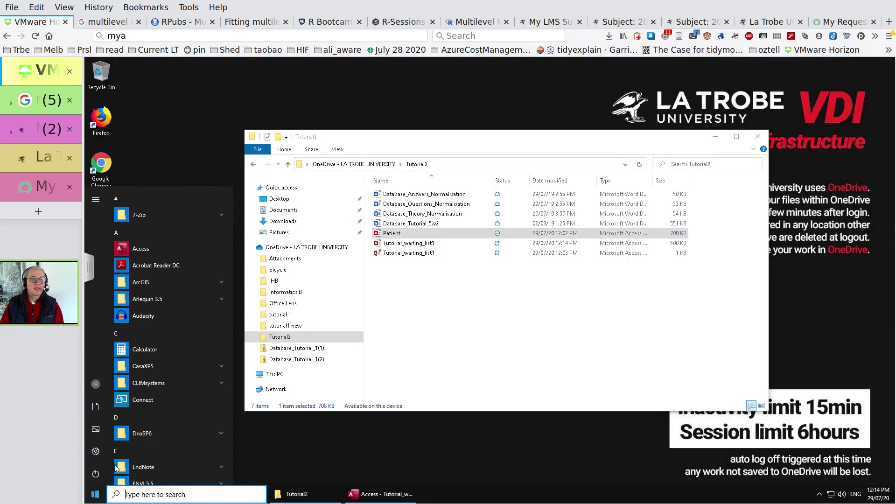
pyautogui.scroll(-5, 156, 310)
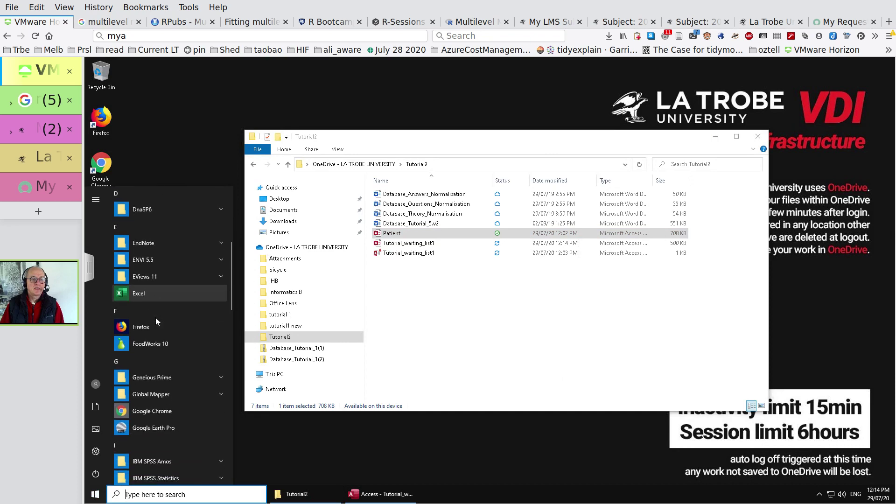
pyautogui.click(160, 294)
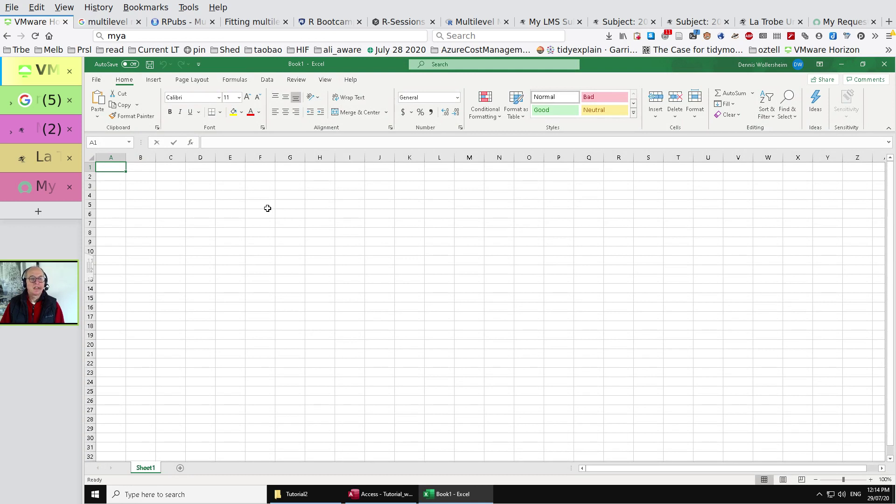
# - Paste the clipboard contents into cells A1, A3 and A7 of the blank worksheet to check them
pyautogui.write('v')
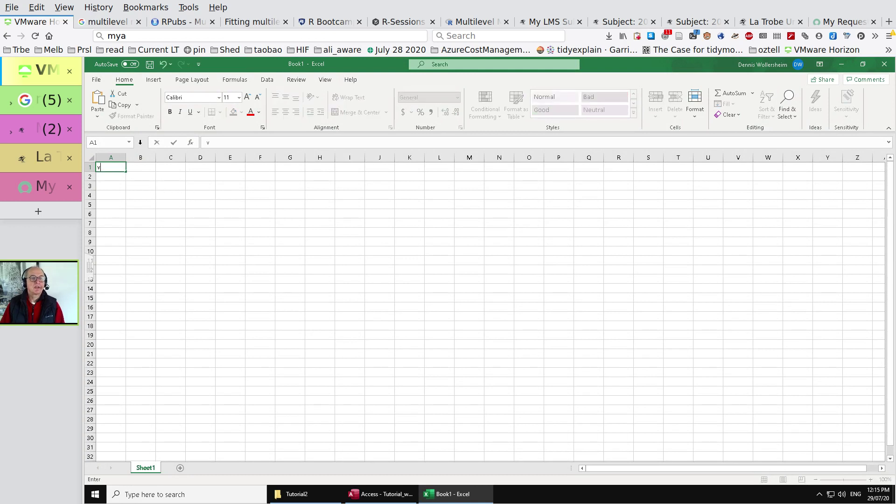
pyautogui.click(100, 115)
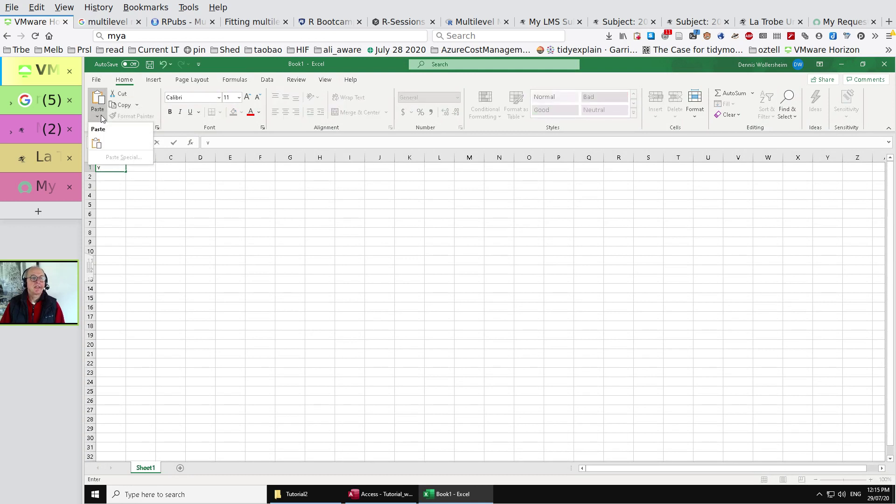
pyautogui.click(106, 150)
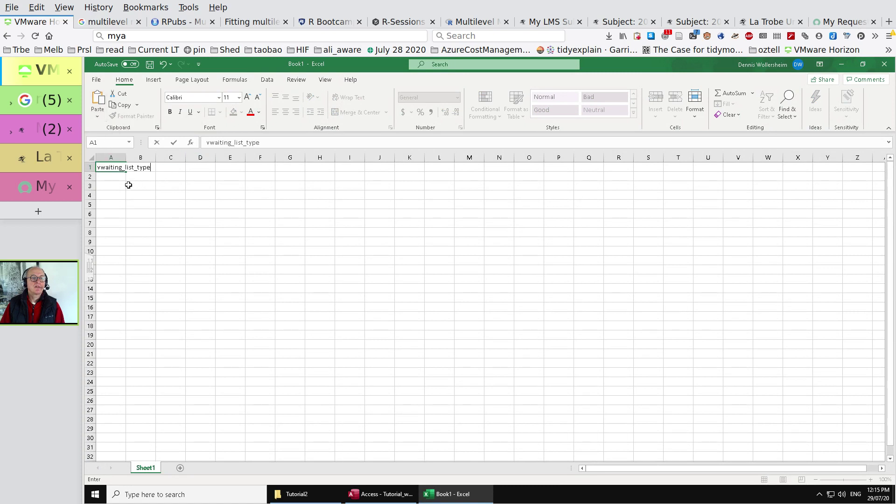
pyautogui.click(112, 186)
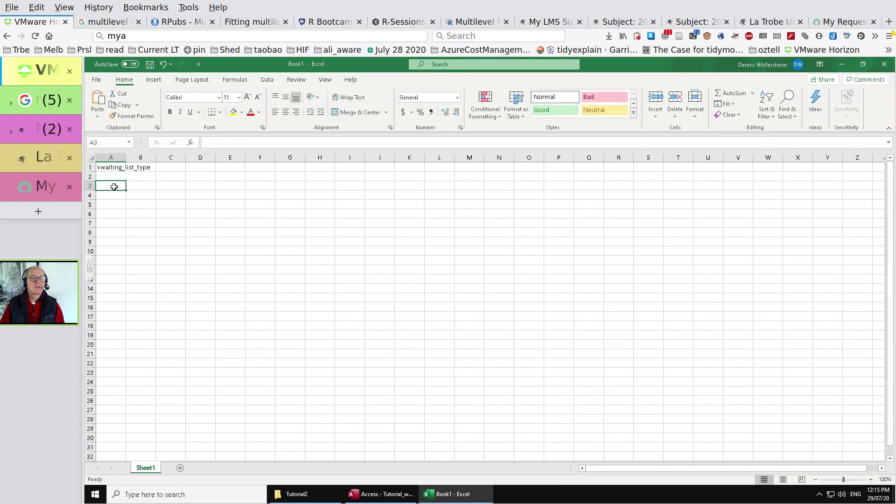
pyautogui.click(97, 116)
pyautogui.click(97, 144)
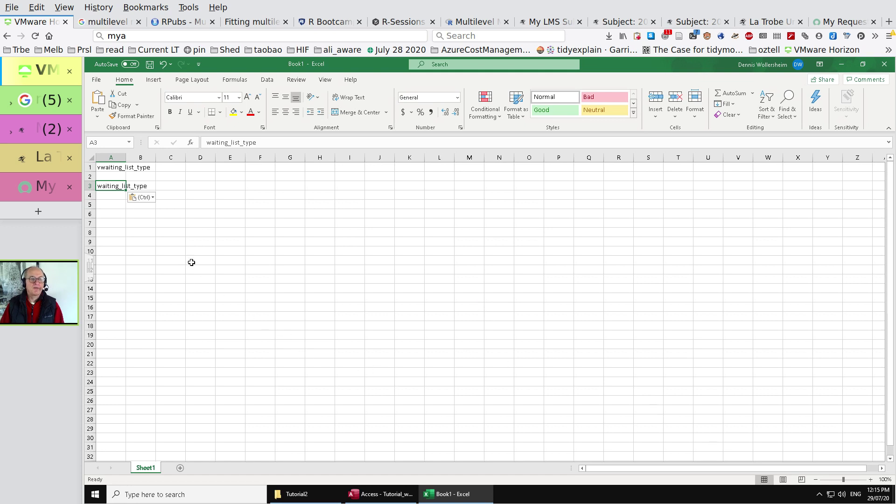
pyautogui.click(115, 224)
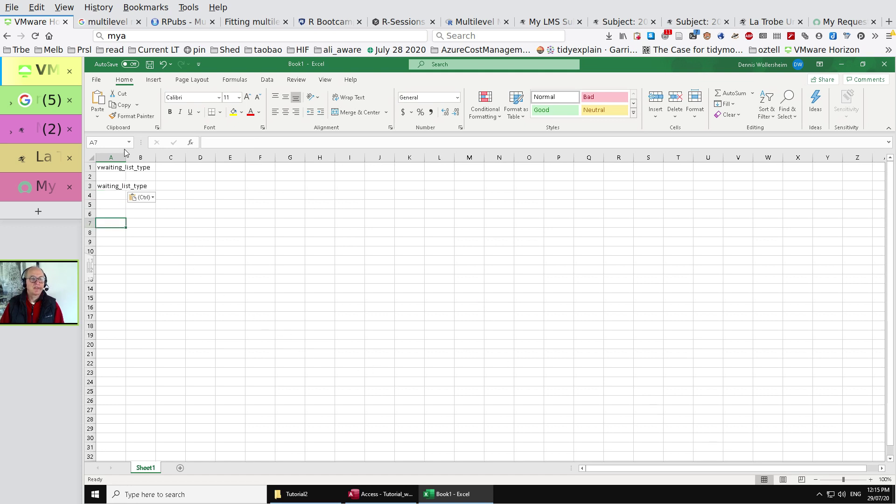
pyautogui.click(100, 100)
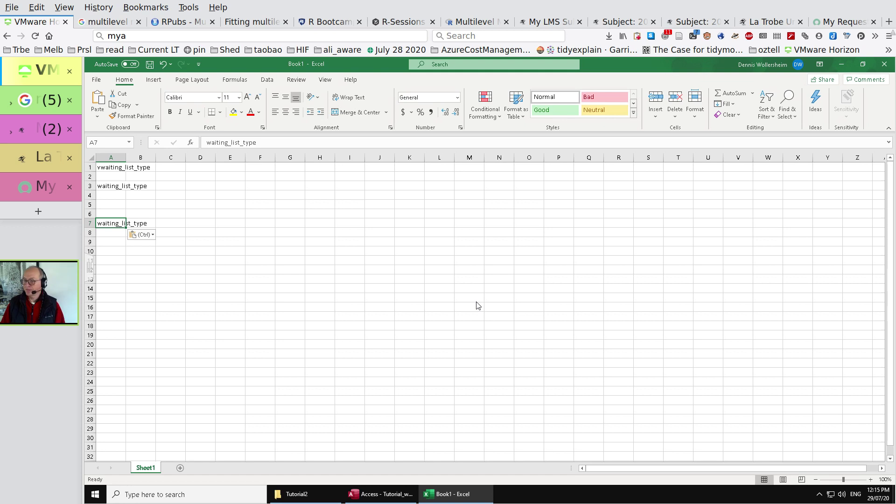
# - Close the Excel workbook without saving and switch back to the urgency_code table in Access
pyautogui.click(886, 67)
pyautogui.click(530, 341)
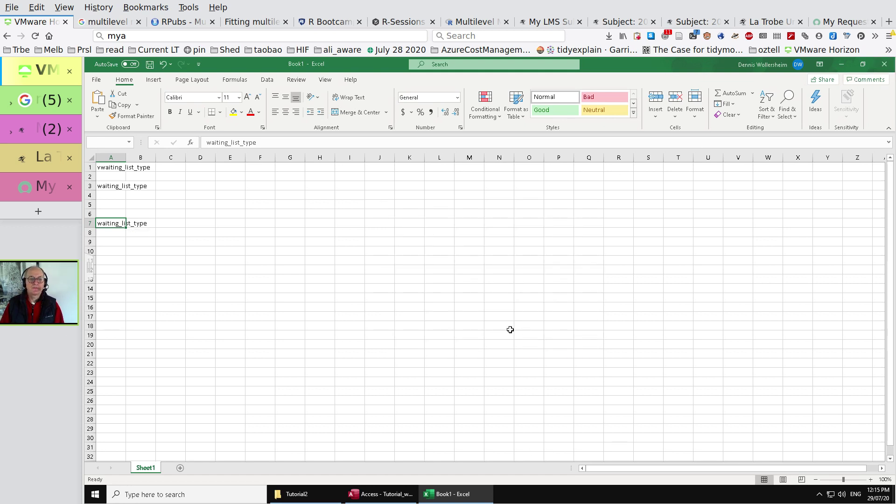
pyautogui.click(387, 494)
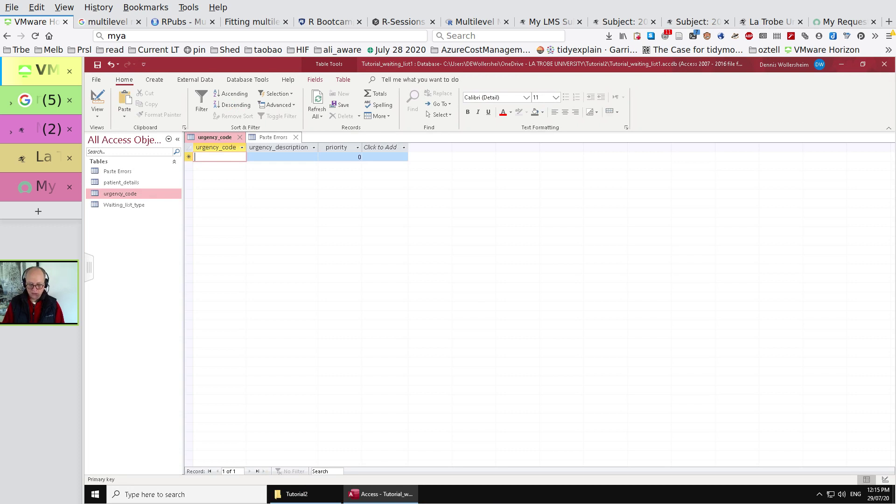
# - Add four records with urgency_code values U, S, R and X, and return to the first record's urgency_description field
pyautogui.write('U')
pyautogui.press('Down')
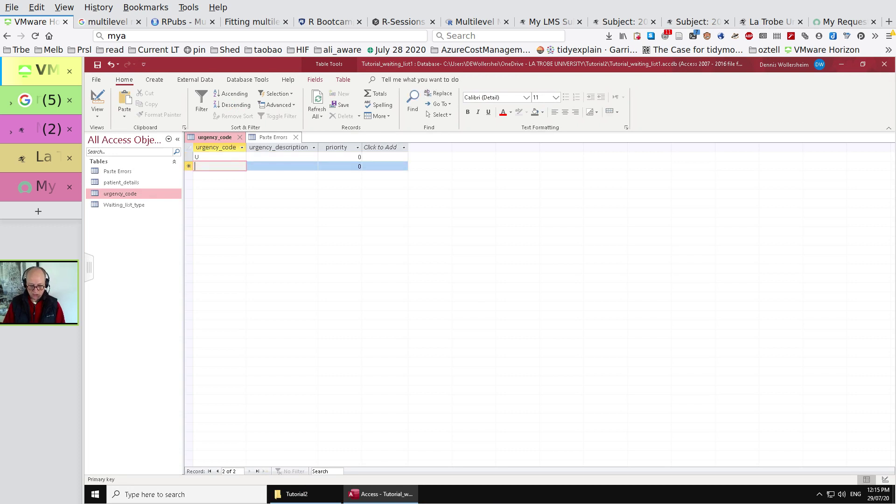
pyautogui.write('S')
pyautogui.press('Down')
pyautogui.write('R')
pyautogui.press('Down')
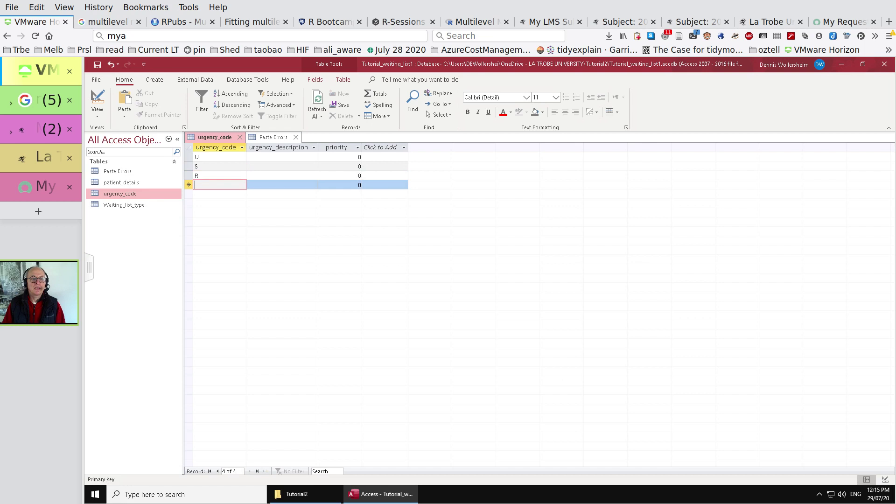
pyautogui.write('X')
pyautogui.press('Up')
pyautogui.press('Up')
pyautogui.press('Up')
pyautogui.press('Tab')
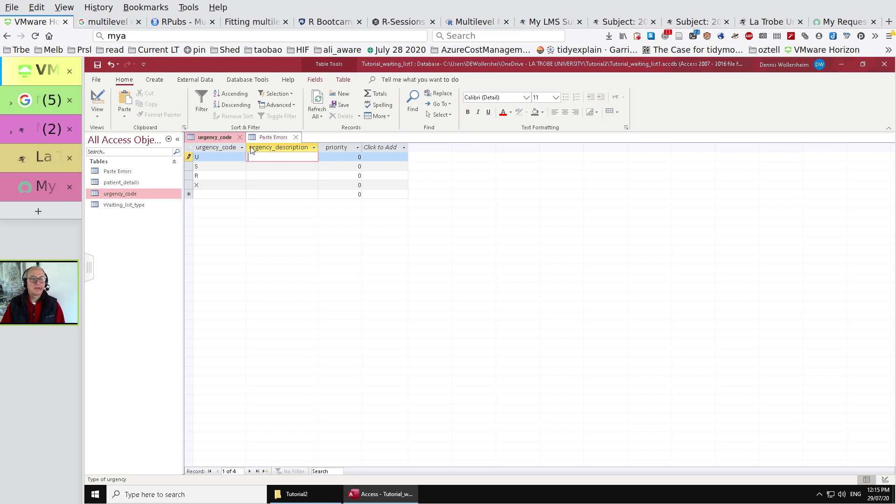
pyautogui.click(124, 100)
pyautogui.write('T')
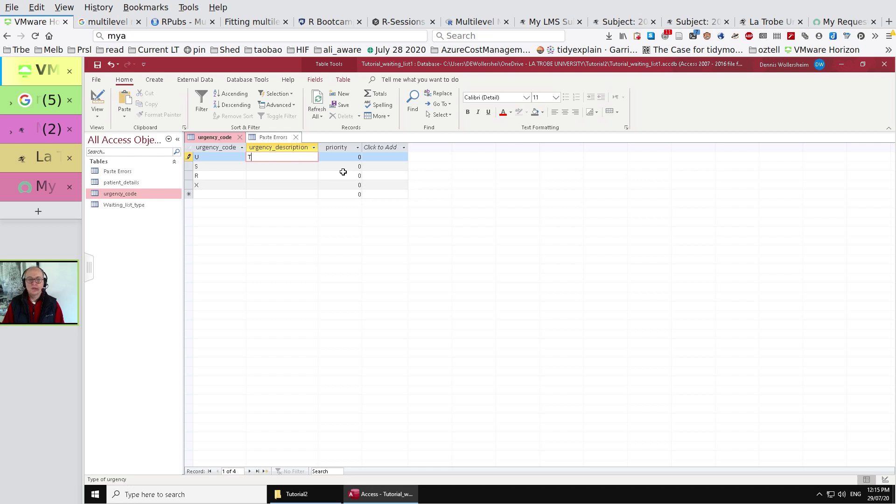
pyautogui.write('o be admis')
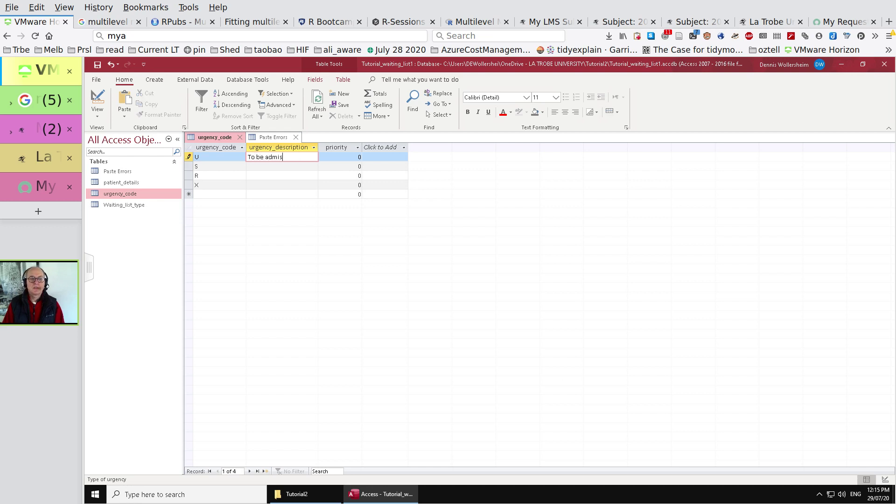
pyautogui.write('mitted within 1 ')
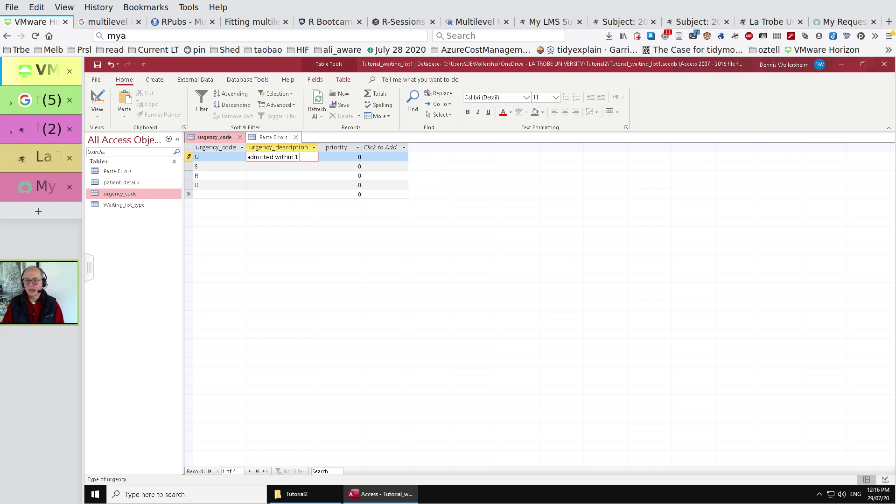
pyautogui.write('Wee')
pyautogui.press('BackSpace')
pyautogui.press('BackSpace')
pyautogui.press('BackSpace')
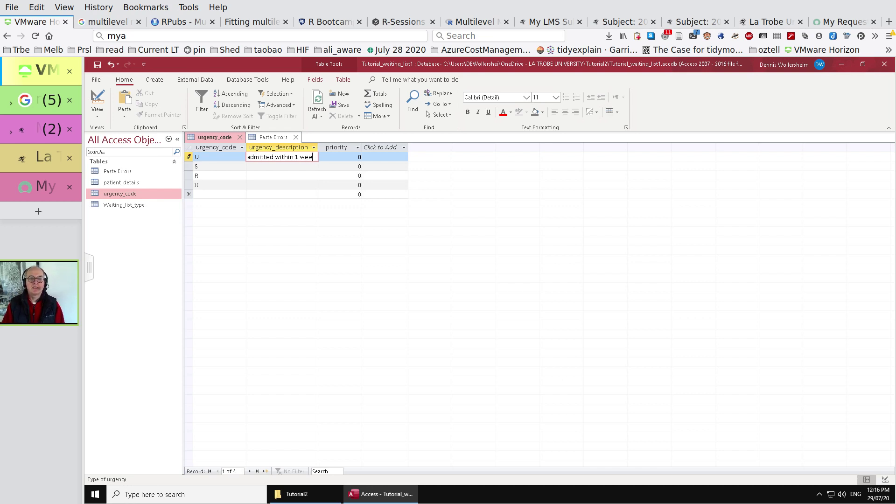
pyautogui.write('week')
pyautogui.hotkey('ctrl', 'shift', 'Left')
pyautogui.hotkey('ctrl', 'shift', 'Left')
pyautogui.hotkey('ctrl', 'shift', 'Left')
pyautogui.hotkey('ctrl', 'shift', 'Left')
pyautogui.hotkey('ctrl', 'shift', 'Left')
pyautogui.hotkey('ctrl', 'shift', 'Left')
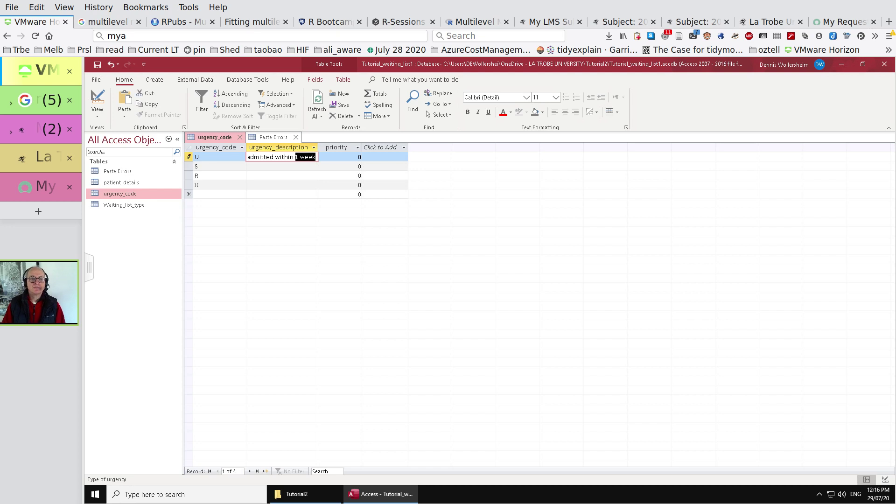
pyautogui.write('czzz')
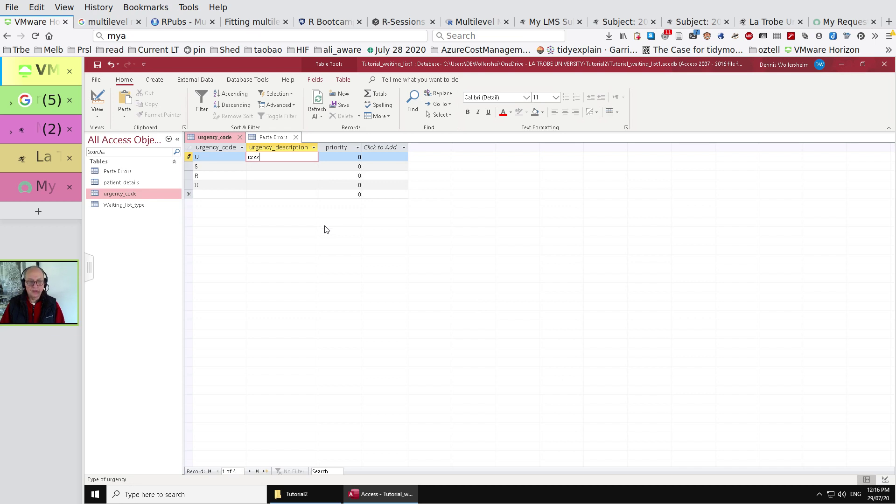
pyautogui.press('BackSpace')
pyautogui.press('BackSpace')
pyautogui.press('BackSpace')
pyautogui.press('BackSpace')
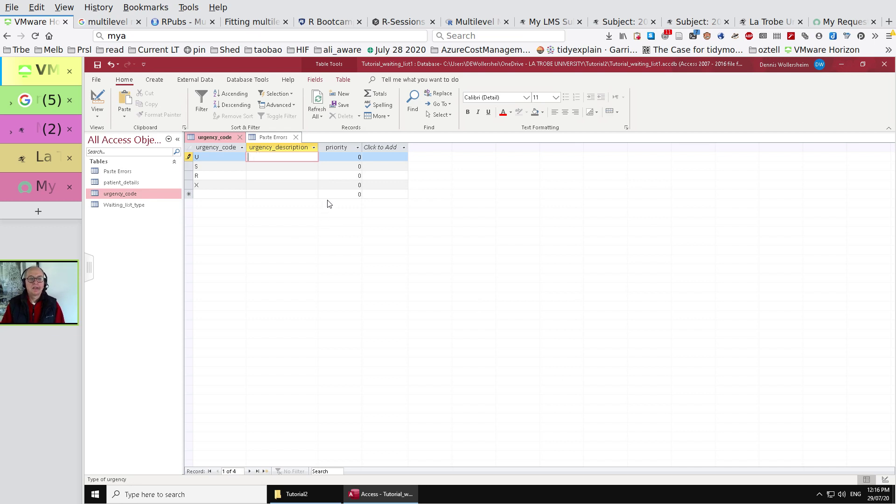
pyautogui.hotkey('ctrl', 'o')
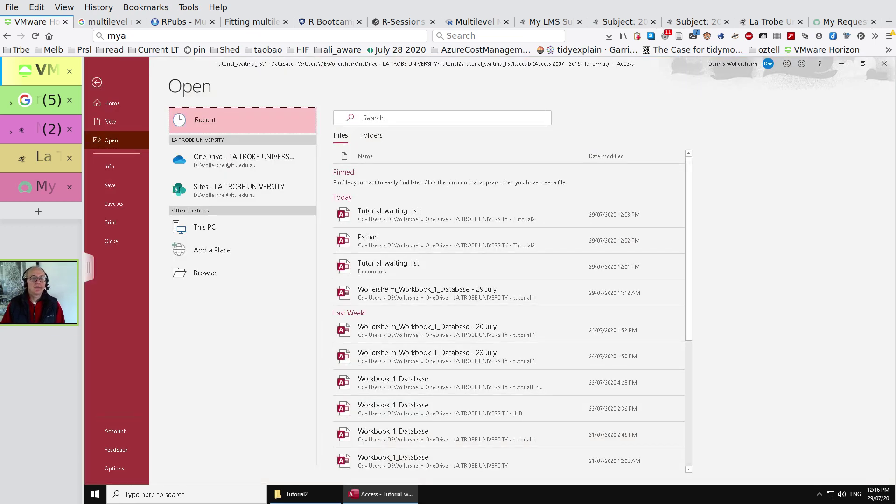
pyautogui.click(96, 83)
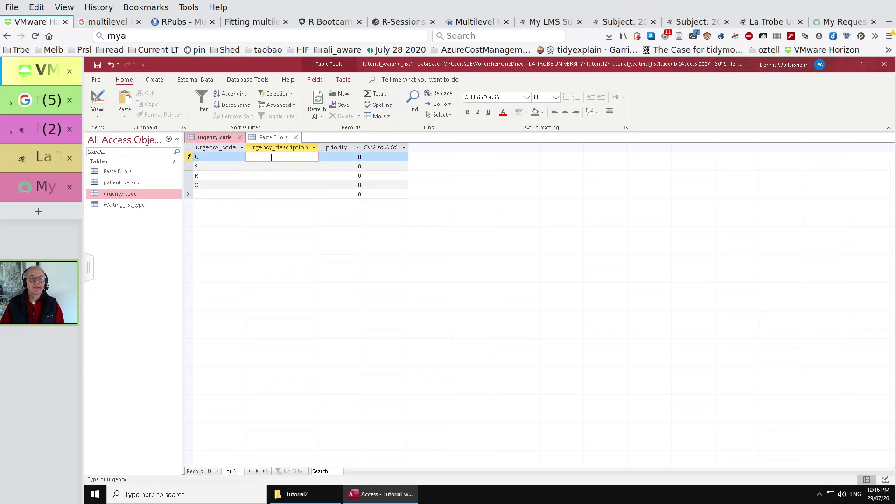
pyautogui.hotkey('ctrl', 'a')
pyautogui.press('capslock')
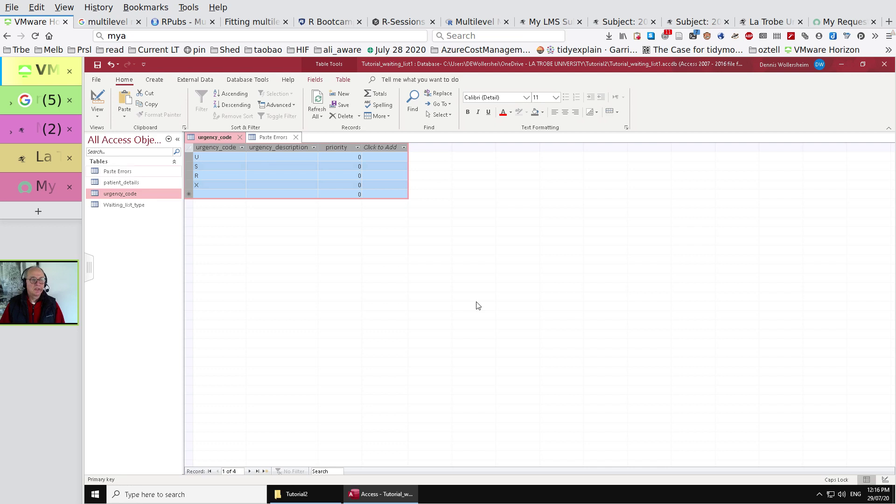
# - Enter "To be admitted within one week" as the urgency_description of code U
pyautogui.click(260, 157)
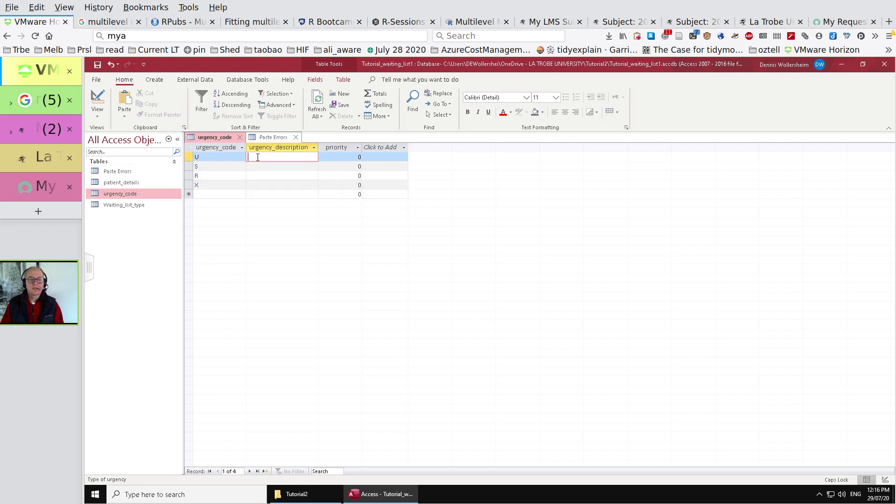
pyautogui.press('capslock')
pyautogui.write('To be admitted within')
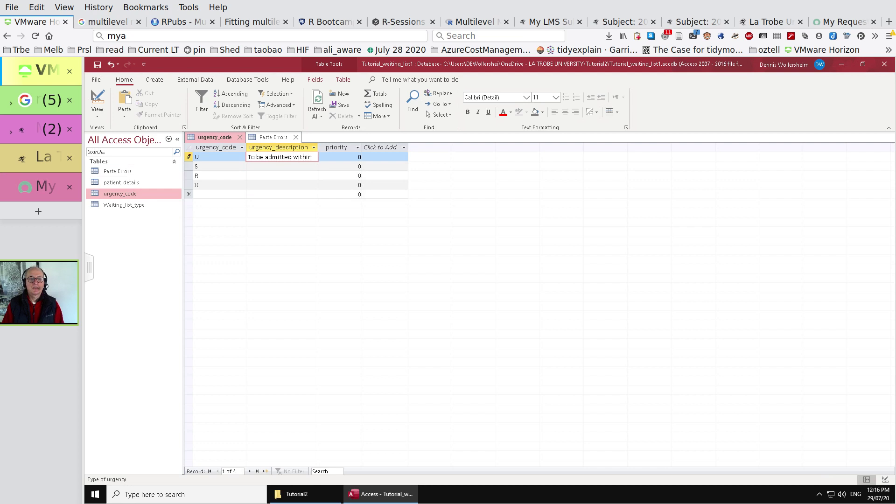
pyautogui.write(' one week')
pyautogui.press('Tab')
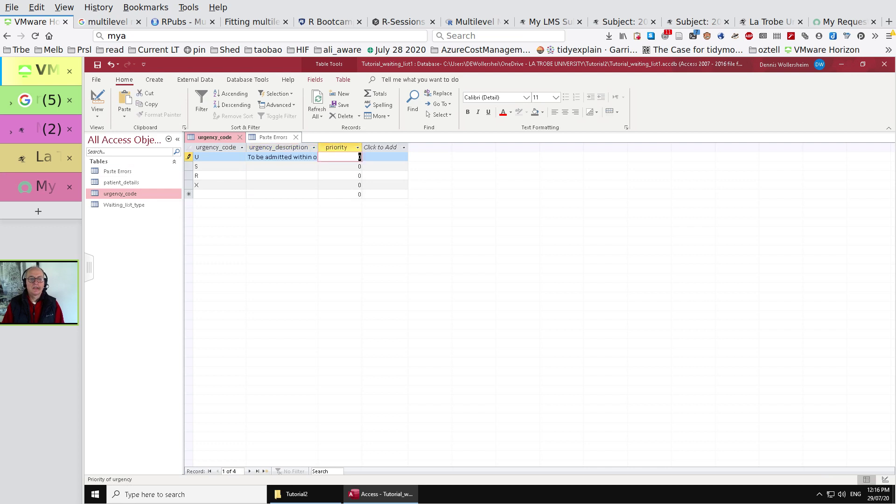
# - Enter "To be admitted within 1 month" as the urgency_description of code S
pyautogui.press('Down')
pyautogui.hotkey('shift', 'Tab')
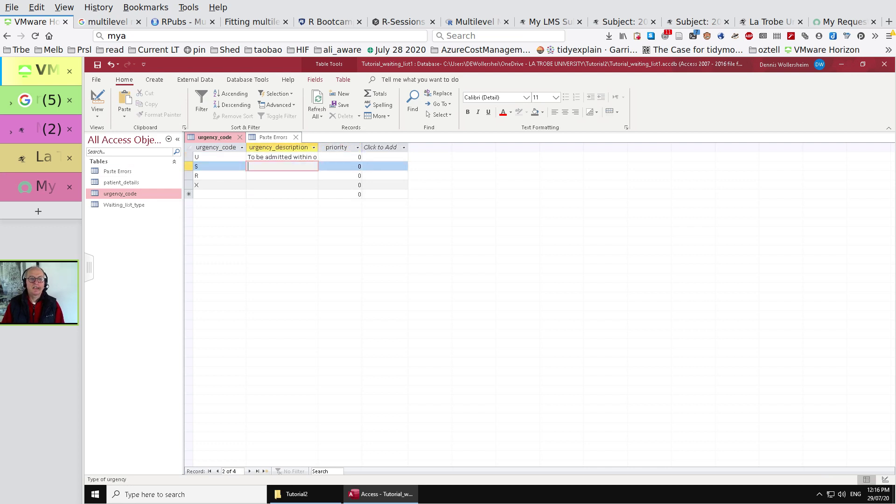
pyautogui.write('To be admiitted withiun')
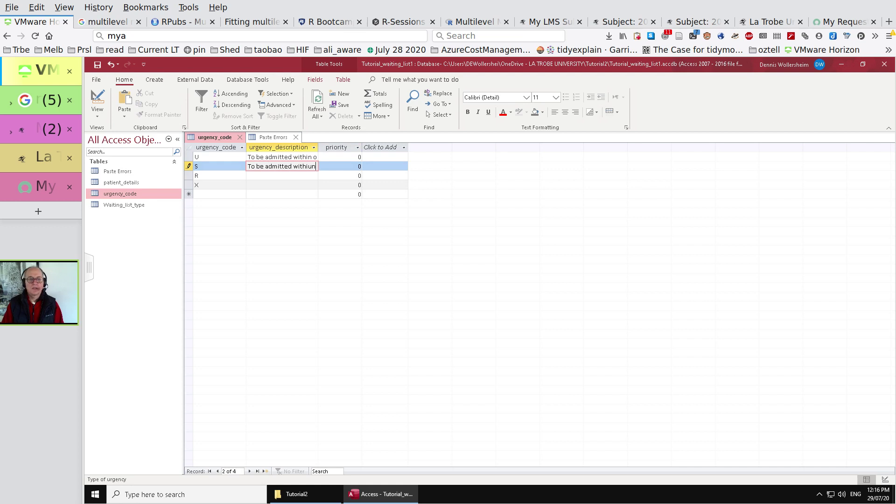
pyautogui.write('1 month')
pyautogui.press('Tab')
pyautogui.write('w')
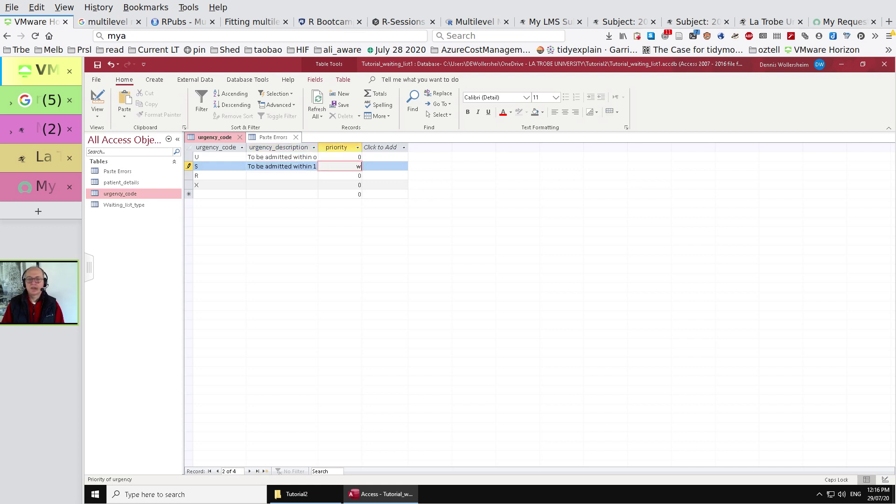
pyautogui.press('Tab')
pyautogui.press('capslock')
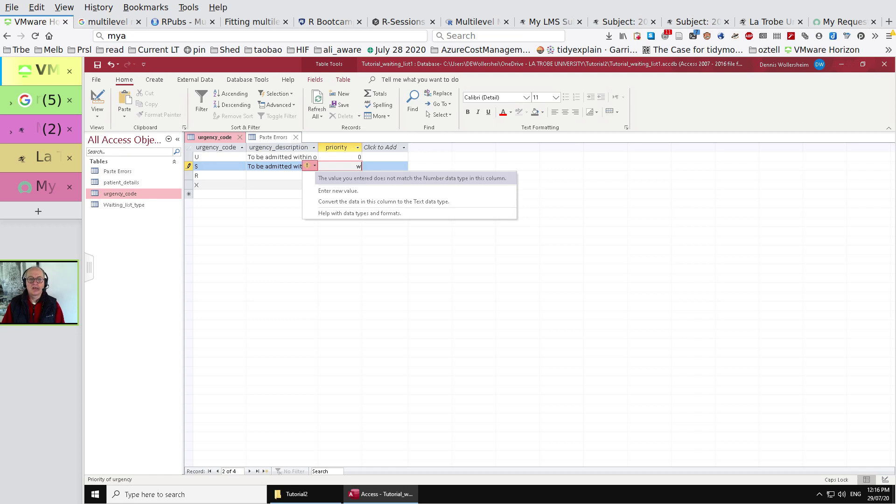
pyautogui.press('capslock')
pyautogui.press('Escape')
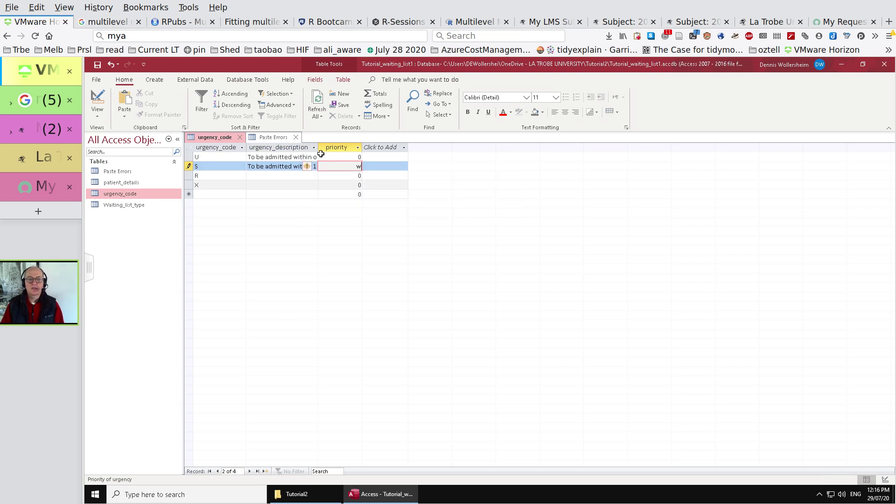
pyautogui.press('BackSpace')
# - Set the priority to 2 for code S, 1 for U, 3 for R and 4 for X
pyautogui.write('2')
pyautogui.press('Up')
pyautogui.write('1')
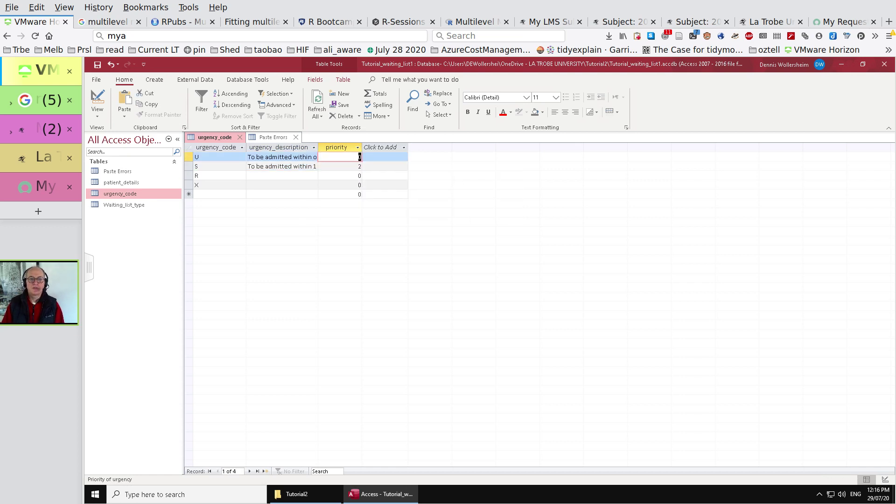
pyautogui.press('Down')
pyautogui.press('Down')
pyautogui.write('3')
pyautogui.press('Down')
pyautogui.write('4')
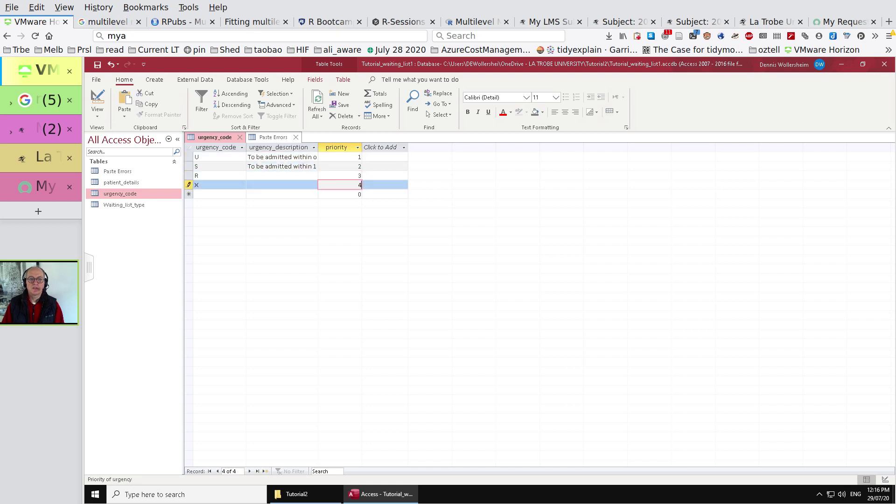
# - Enter "To be admitted within 3 months" as the urgency_description of code R
pyautogui.hotkey('shift', 'Tab')
pyautogui.hotkey('shift', 'Tab')
pyautogui.press('Up')
pyautogui.press('Tab')
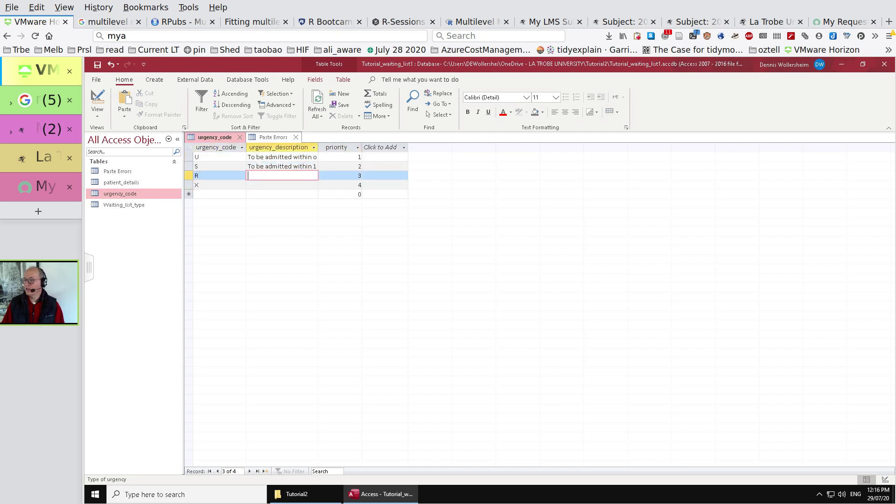
pyautogui.write('To b')
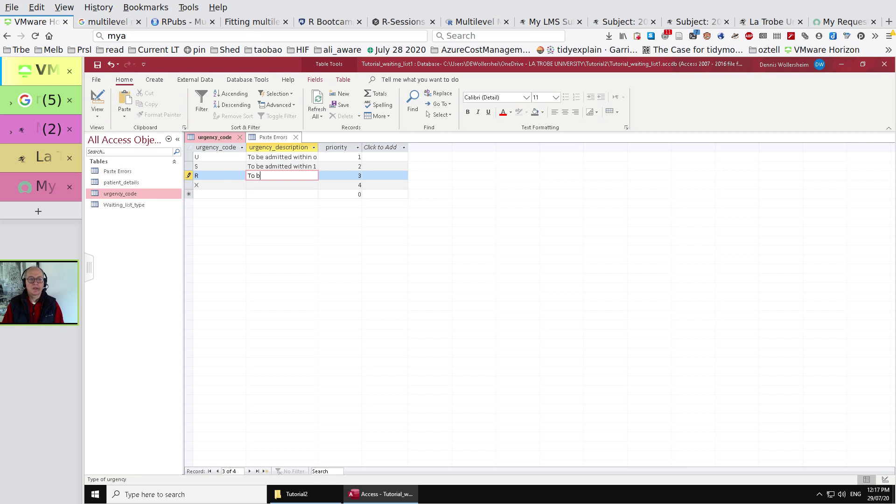
pyautogui.write('e admitted')
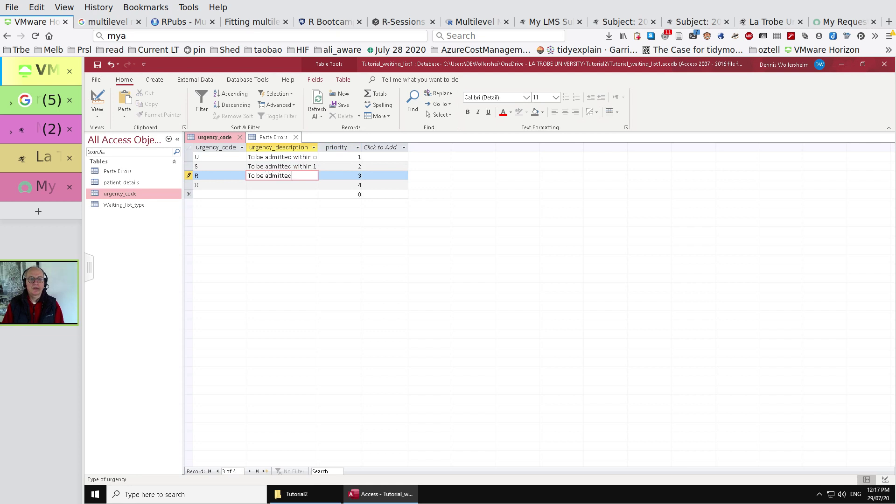
pyautogui.write(' within')
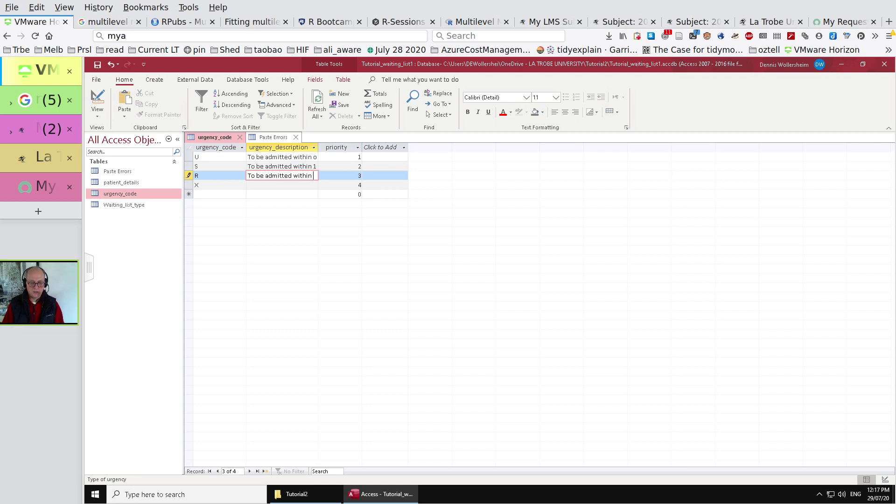
pyautogui.write(' 3 months')
pyautogui.press('Tab')
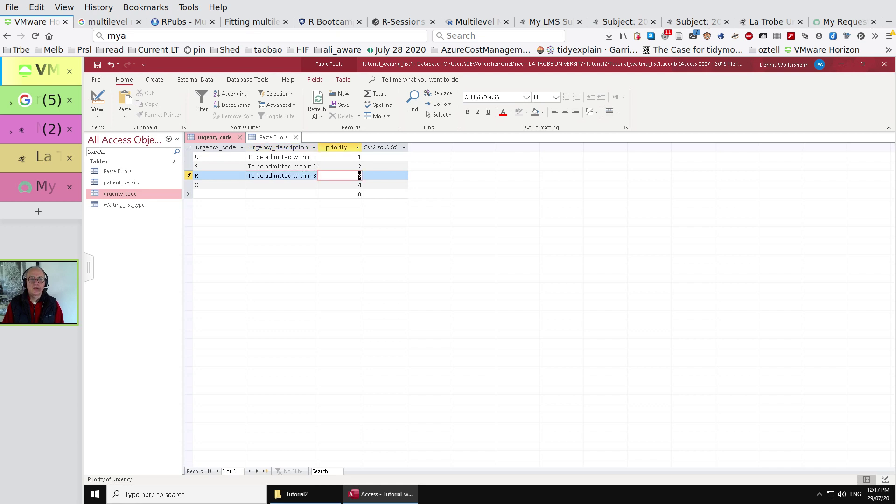
# - Enter "To be admitted without specified timeframe" as the urgency_description of code X and move on to the new record row
pyautogui.hotkey('shift', 'Tab')
pyautogui.press('Down')
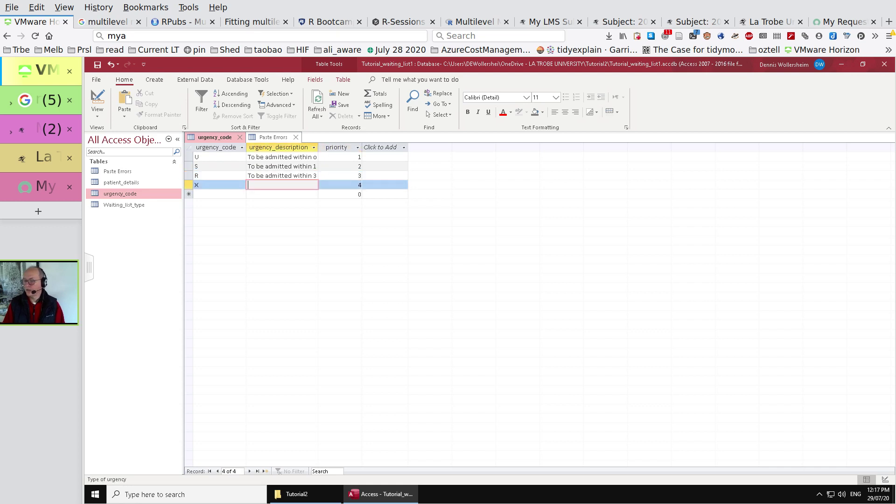
pyautogui.write('Tob')
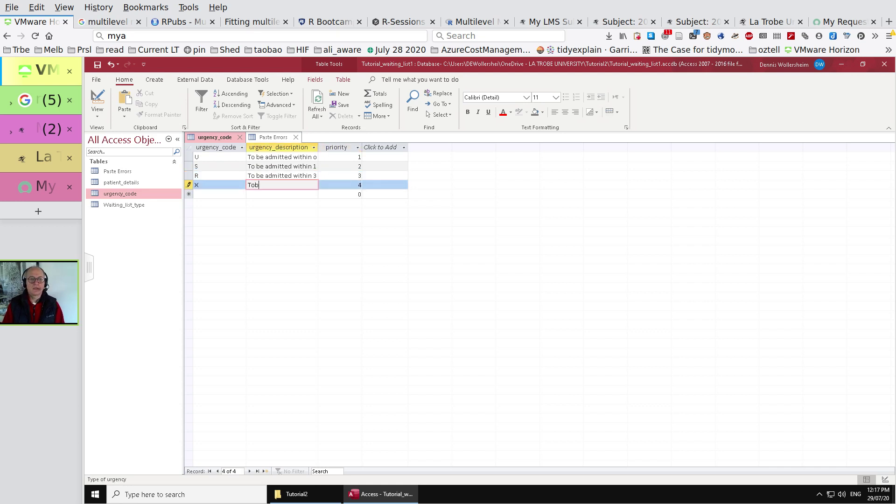
pyautogui.write('be adm')
pyautogui.write('itted without spe')
pyautogui.write('cifid')
pyautogui.write('timeframe')
pyautogui.press('Tab')
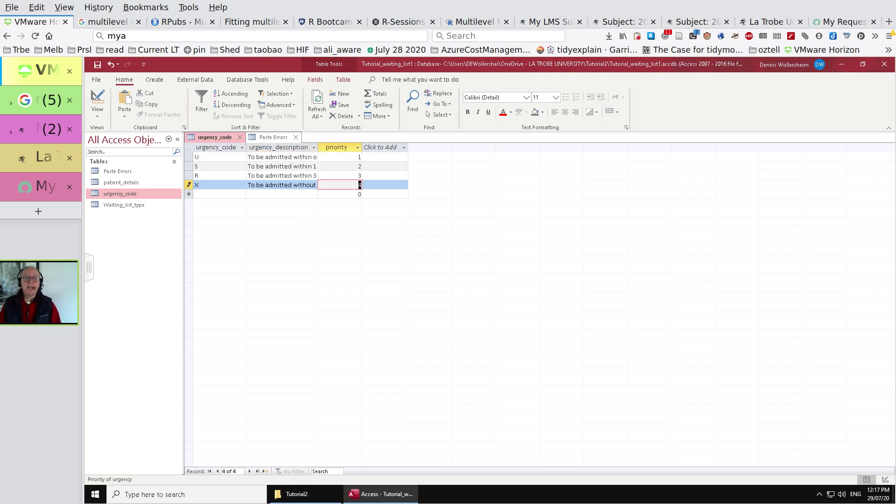
pyautogui.press('Tab')
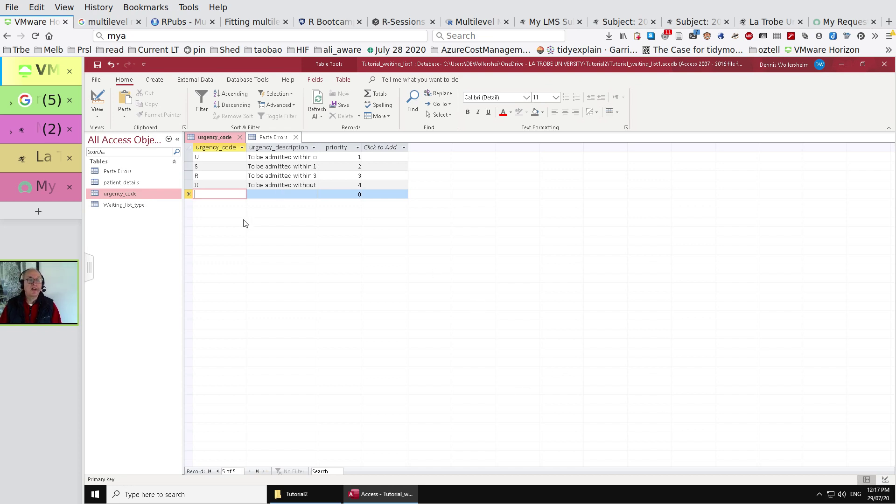
# - Try to delete the Paste Errors table from the database and return to the urgency_code datasheet
pyautogui.click(141, 171)
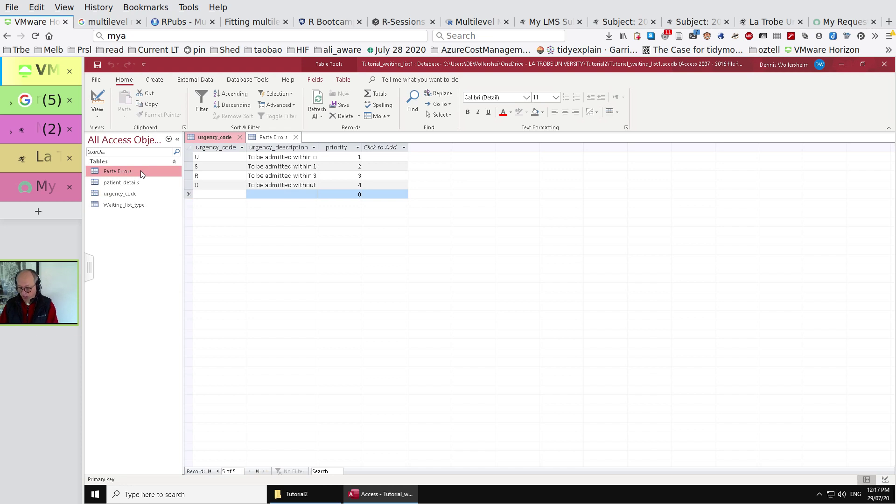
pyautogui.press('Delete')
pyautogui.click(493, 303)
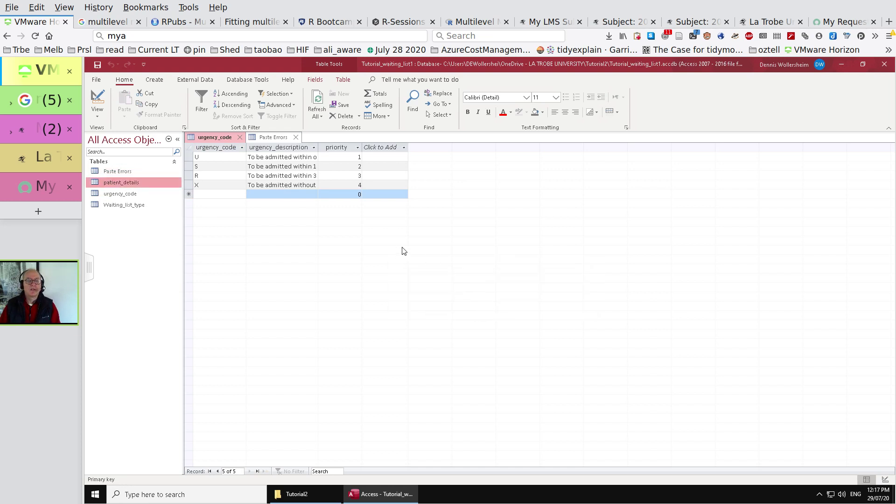
pyautogui.click(289, 231)
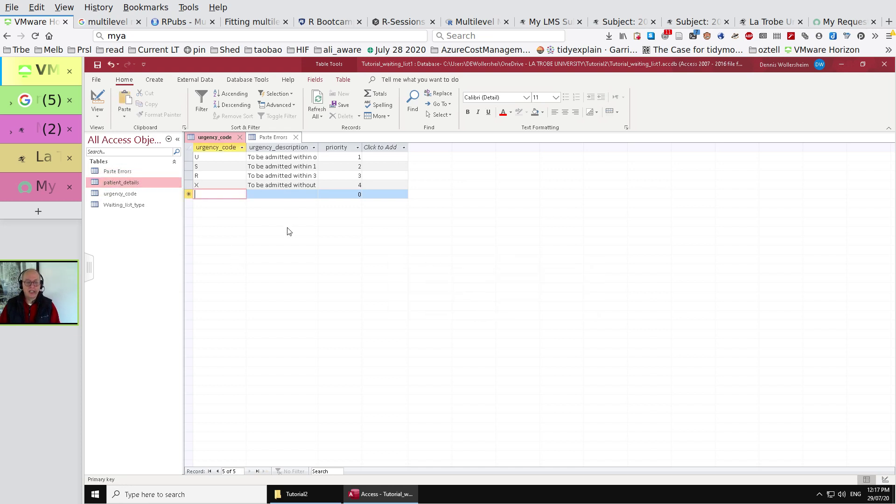
# - Close the VMware Horizon browser tab and open the Intelligent Hub bookmark from the Current LT folder
pyautogui.hotkey('ctrl', 'w')
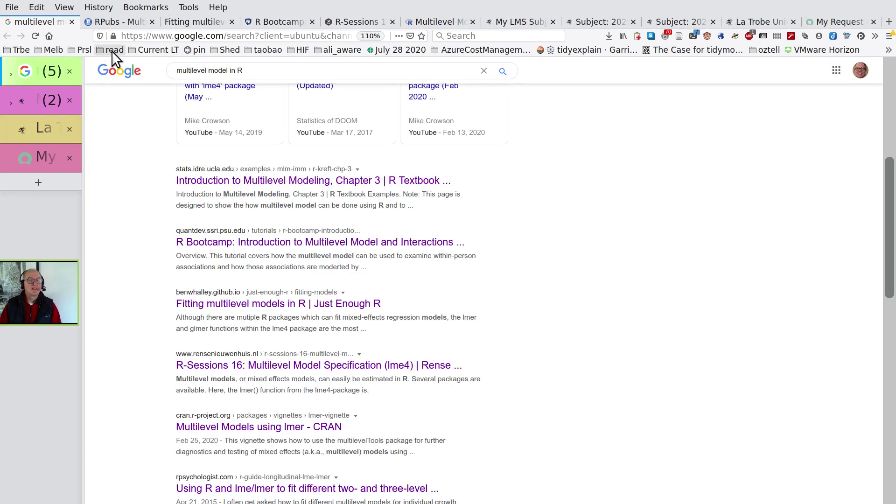
pyautogui.click(156, 50)
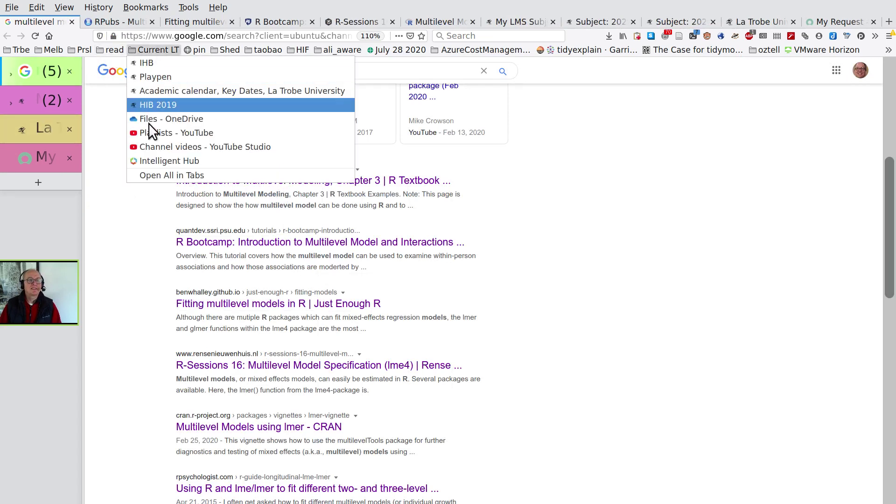
pyautogui.click(159, 161)
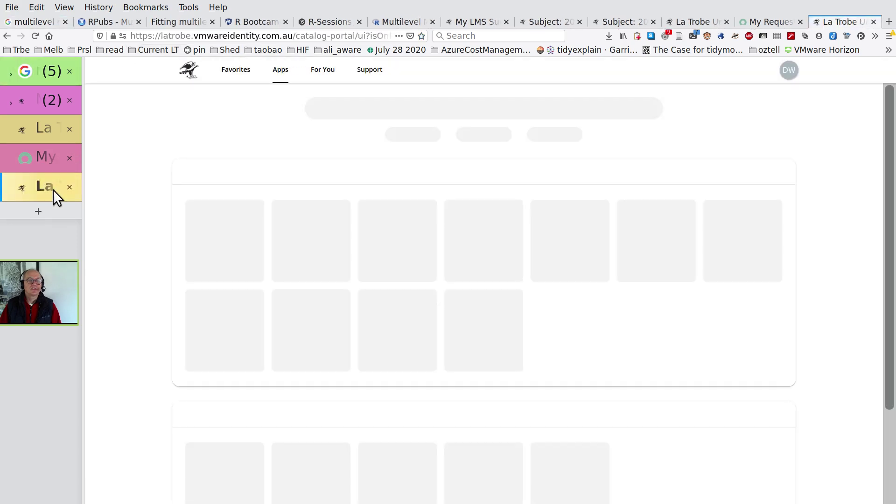
# - Launch Student-vDesktop from the browser and switch to its VMware Horizon session
pyautogui.click(254, 272)
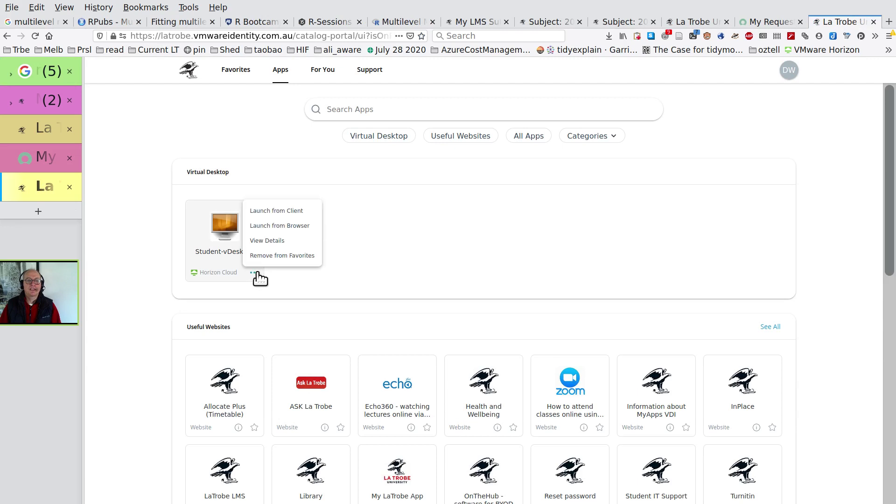
pyautogui.click(271, 227)
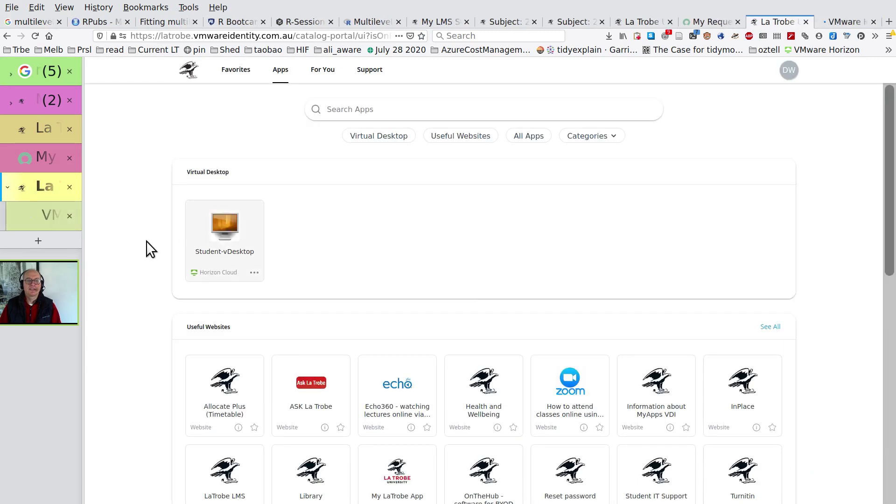
pyautogui.click(46, 214)
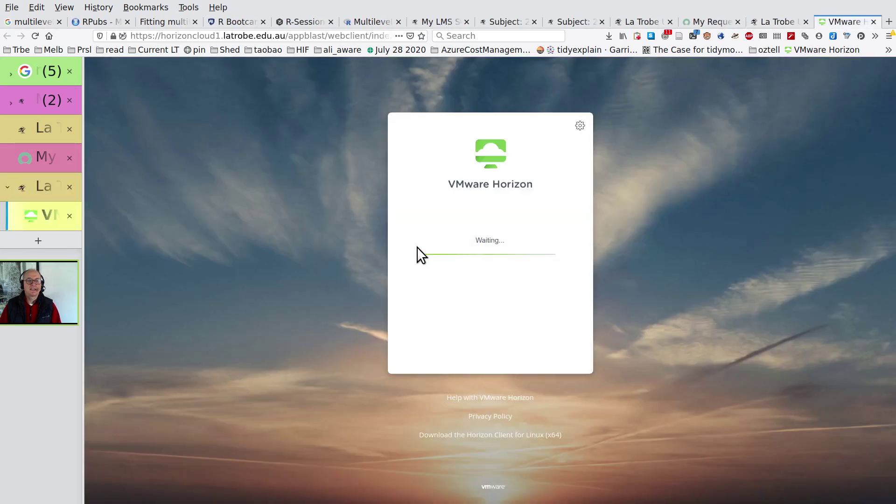
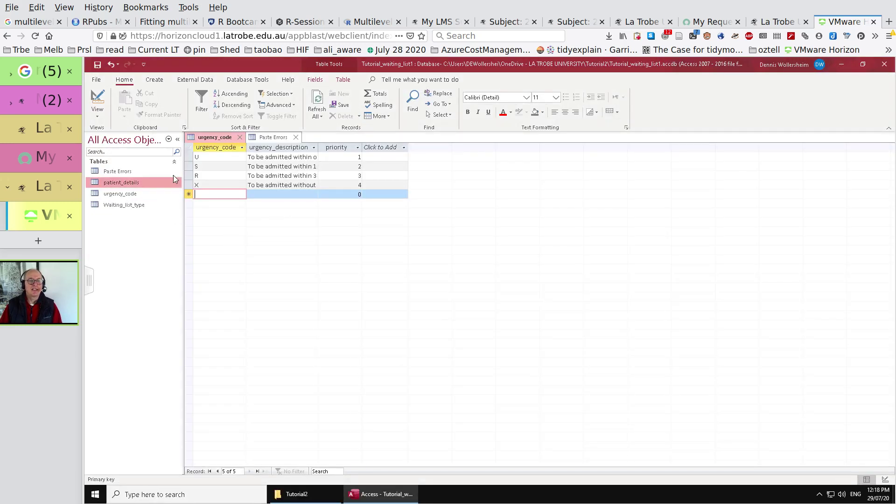
# - Close the Paste Errors and urgency_code tables, saving the layout changes to urgency_code
pyautogui.click(296, 137)
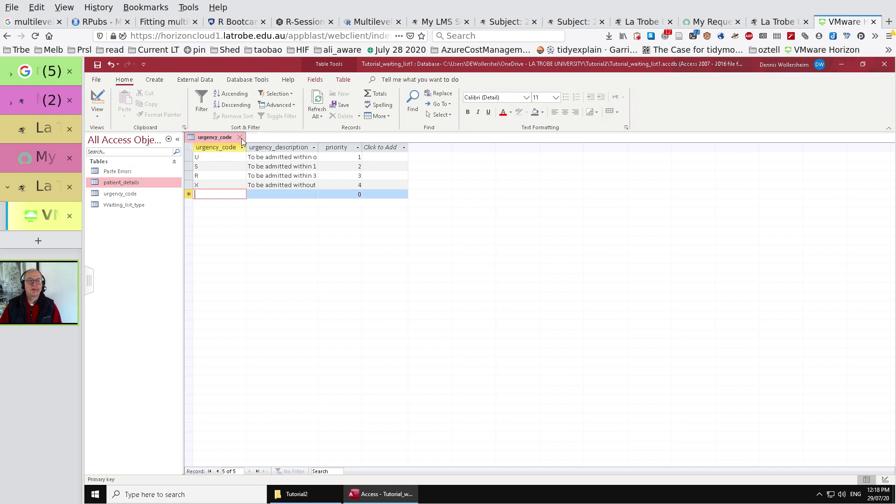
pyautogui.click(240, 137)
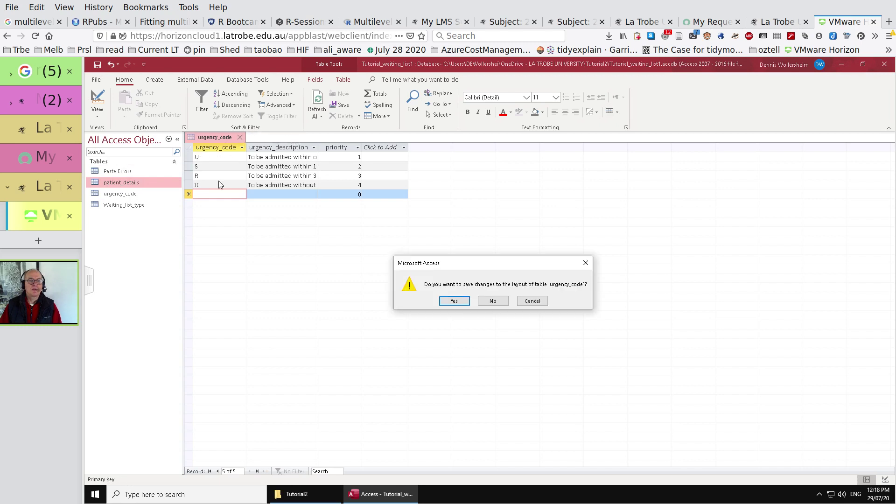
pyautogui.click(455, 301)
# - Delete the Paste Errors table from the database and confirm the deletion
pyautogui.click(129, 170)
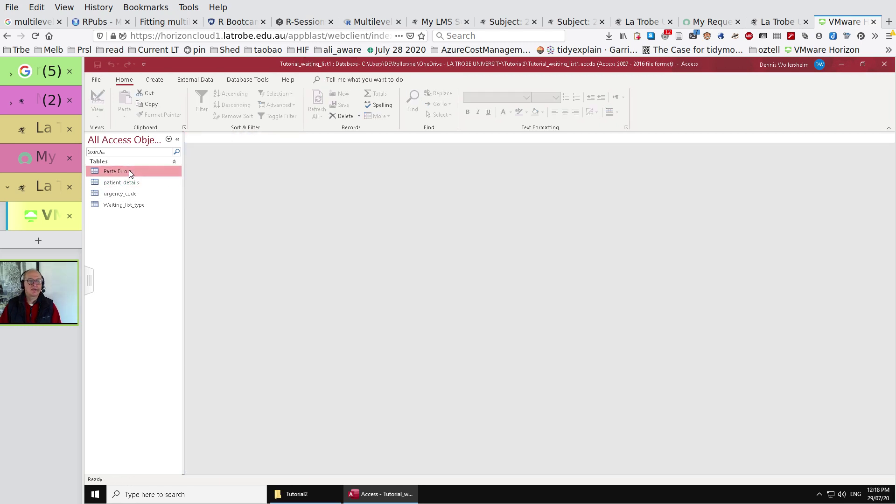
pyautogui.rightClick(129, 169)
pyautogui.click(178, 259)
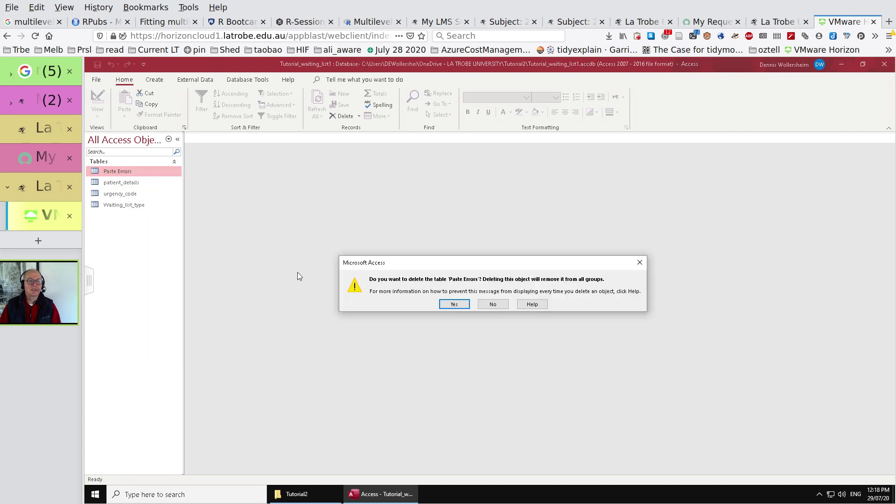
pyautogui.click(456, 305)
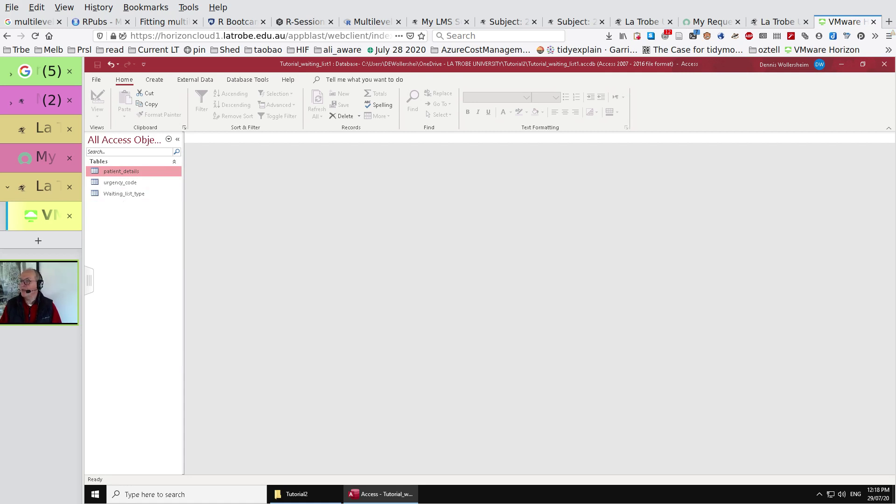
# - Switch to Database_Tutorial_5.v2.docx in LibreOffice Writer and examine the Figure 9 entity relationship diagram below the detailed field list
pyautogui.hotkey('ctrl', 'alt', 'Delete')
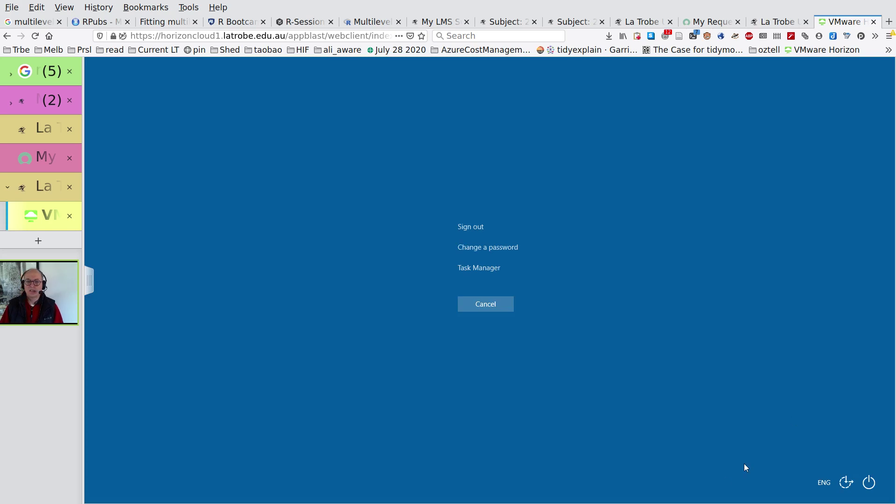
pyautogui.click(490, 309)
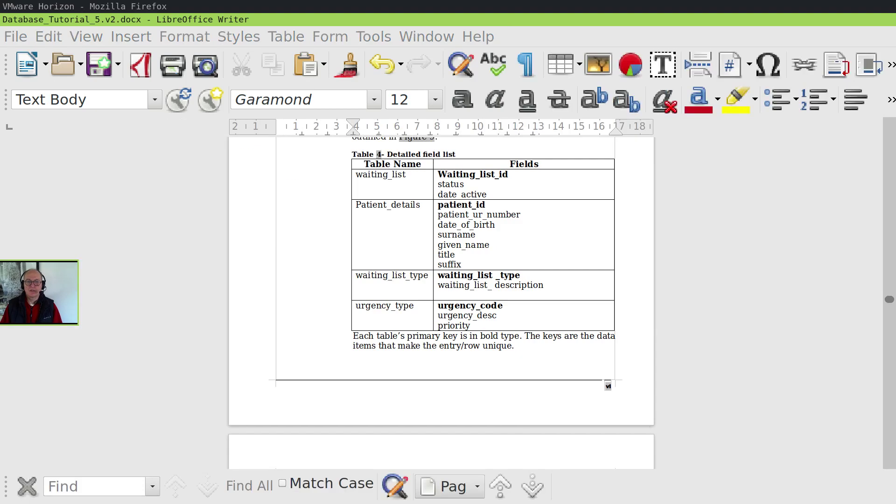
pyautogui.scroll(-5, 638, 400)
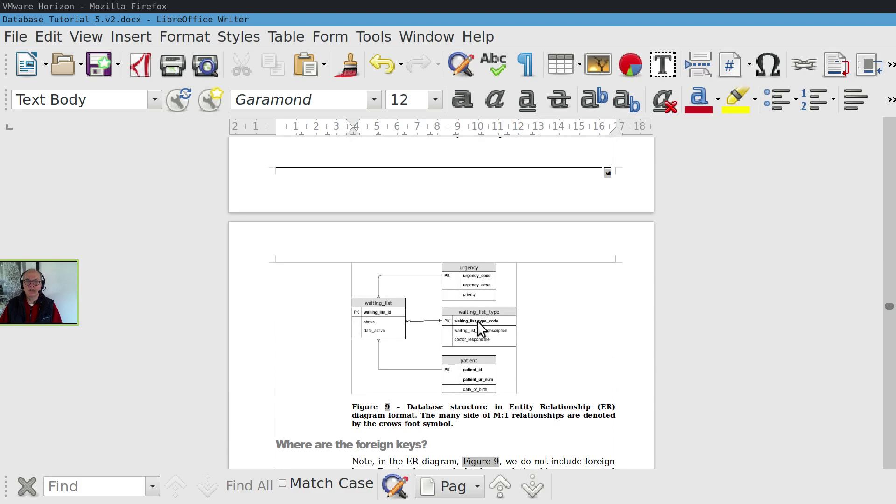
pyautogui.click(560, 340)
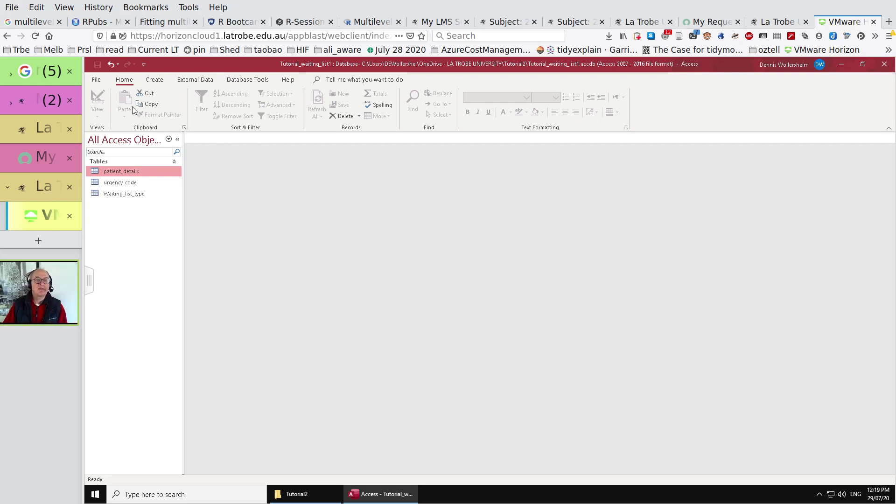
# - Create a new table in Design view with an AutoNumber field waiting_list_id described as "Primary key"
pyautogui.click(149, 82)
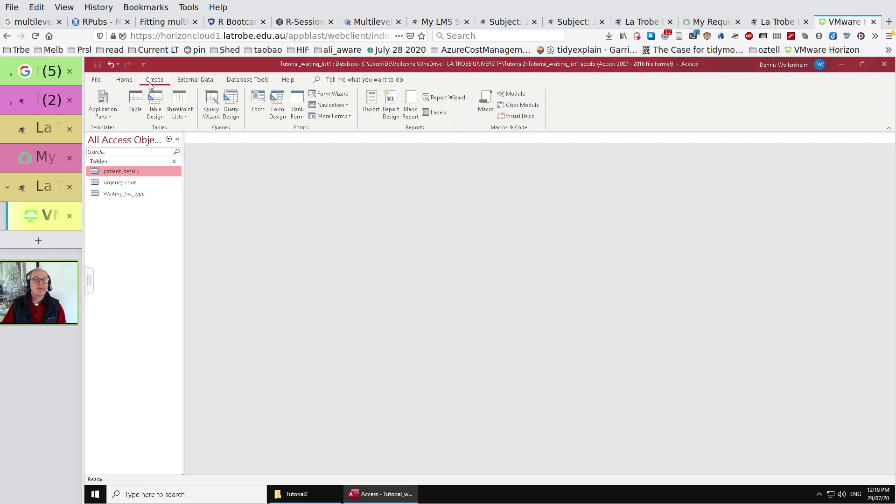
pyautogui.click(156, 100)
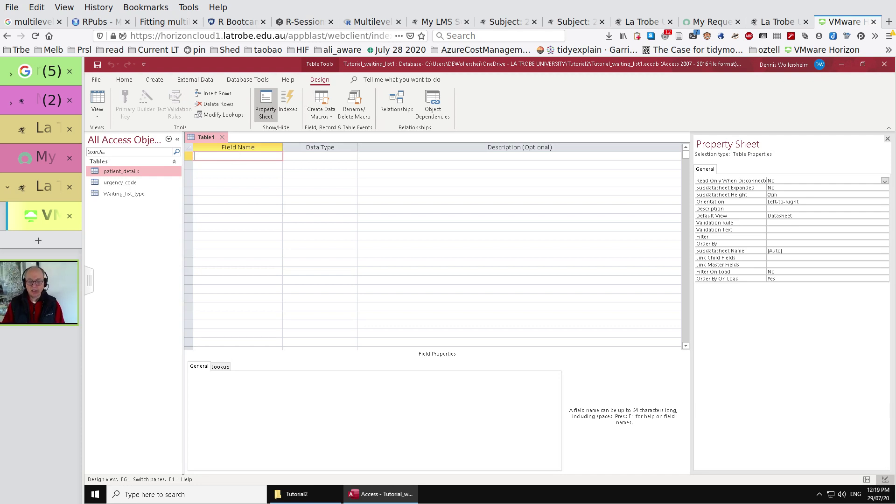
pyautogui.write('waitin')
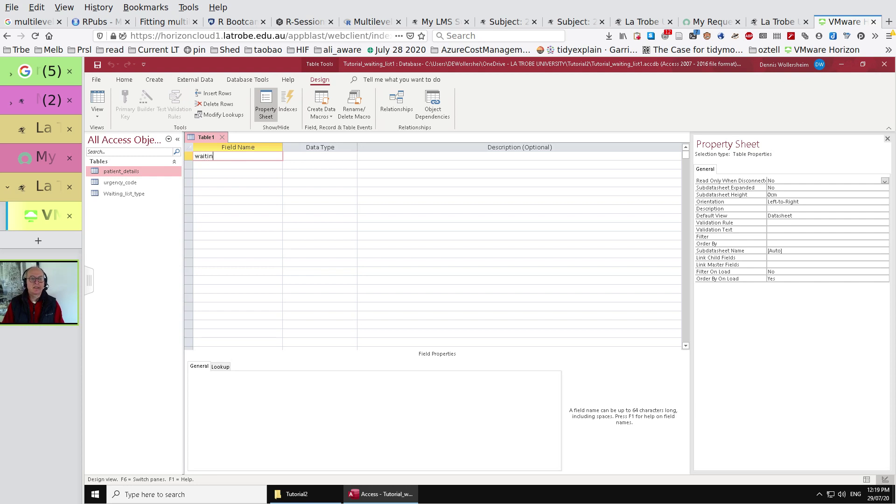
pyautogui.write('g_list_id')
pyautogui.press('Tab')
pyautogui.write('au')
pyautogui.press('Tab')
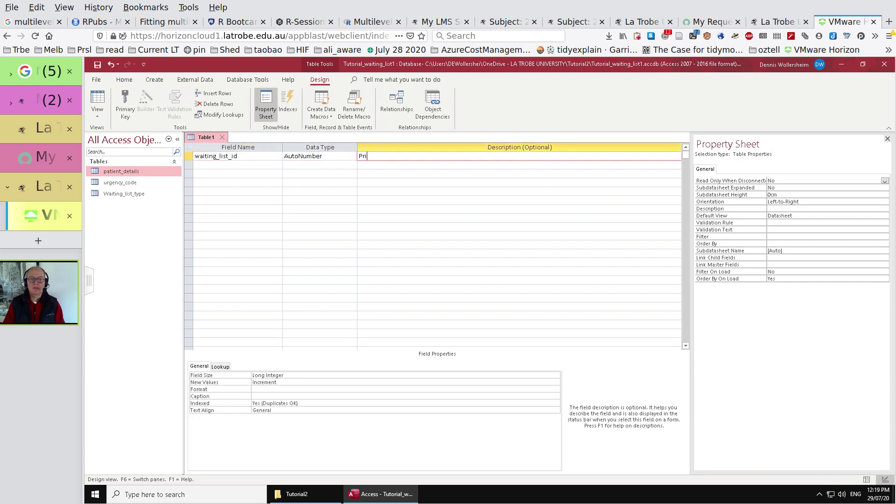
pyautogui.write('Primary key')
pyautogui.press('Tab')
# - Set waiting_list_id as the primary key of the new table
pyautogui.click(190, 156)
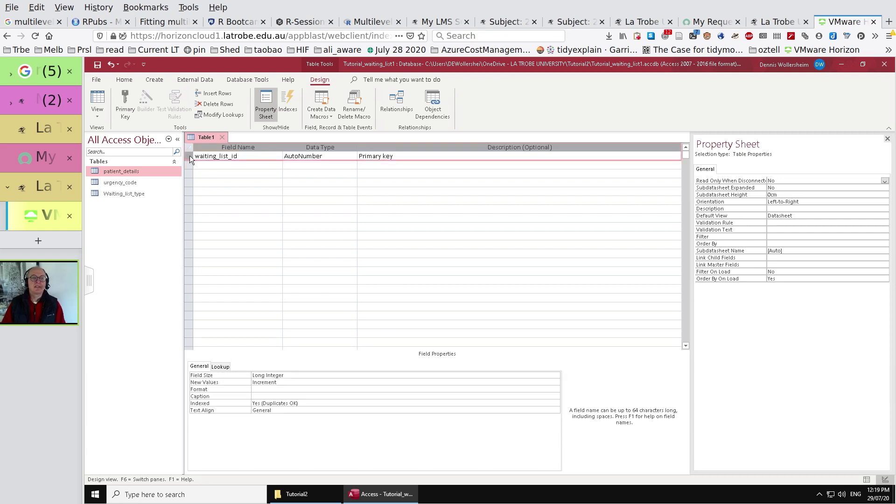
pyautogui.rightClick(189, 156)
pyautogui.click(209, 162)
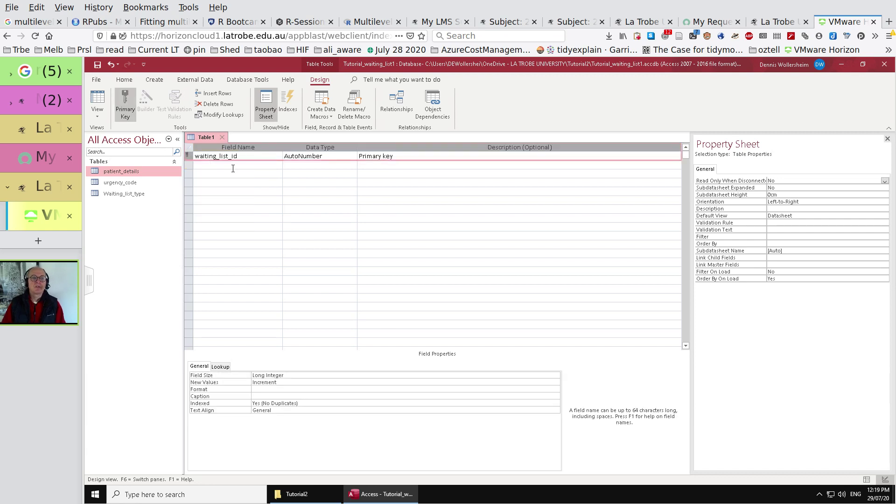
# - Add a patient_id field and use the Lookup Wizard to take its values from the patient_details table
pyautogui.click(234, 167)
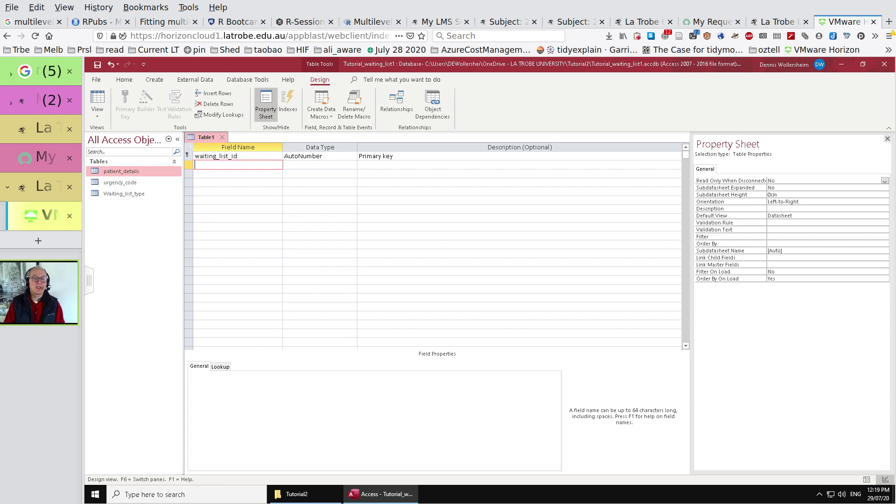
pyautogui.write('patient_id')
pyautogui.press('Tab')
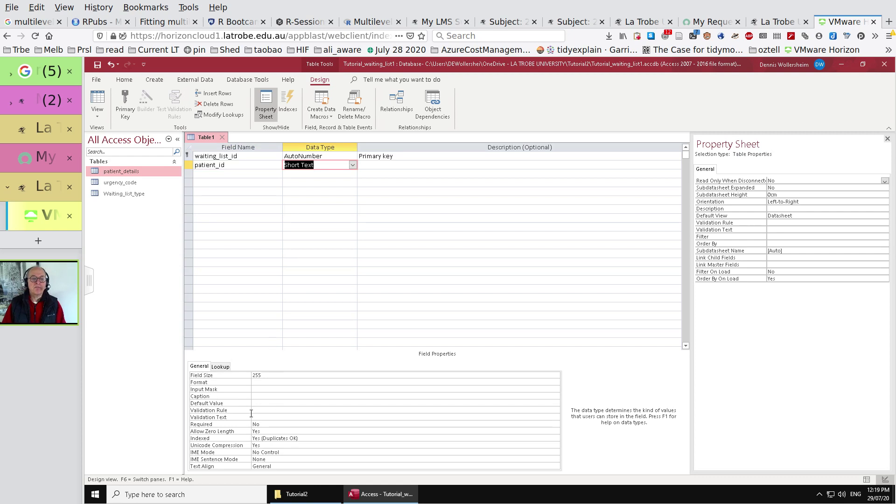
pyautogui.click(353, 167)
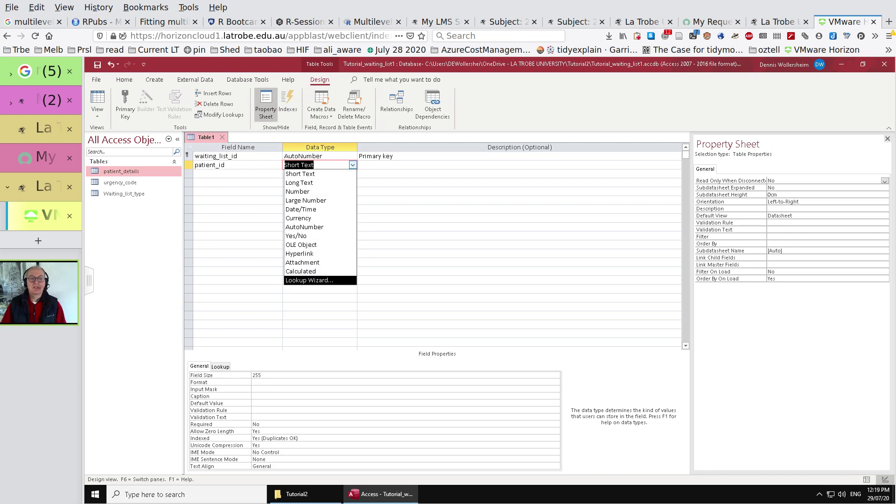
pyautogui.click(311, 282)
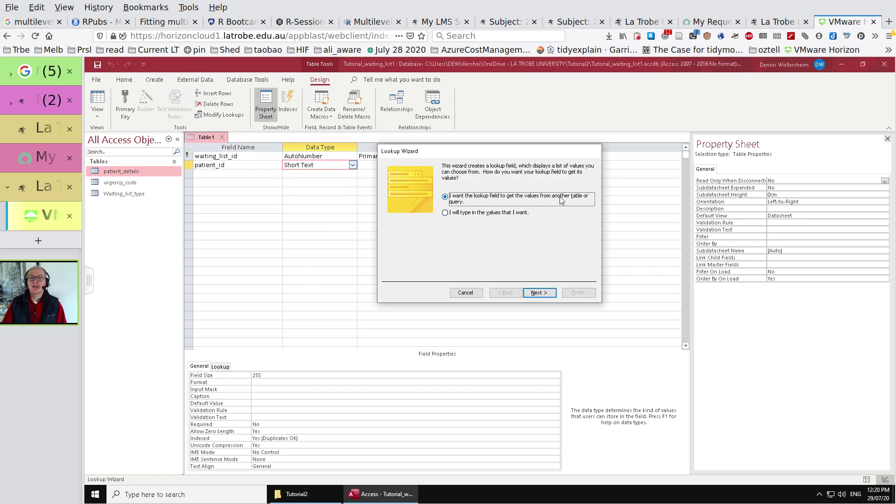
pyautogui.click(542, 294)
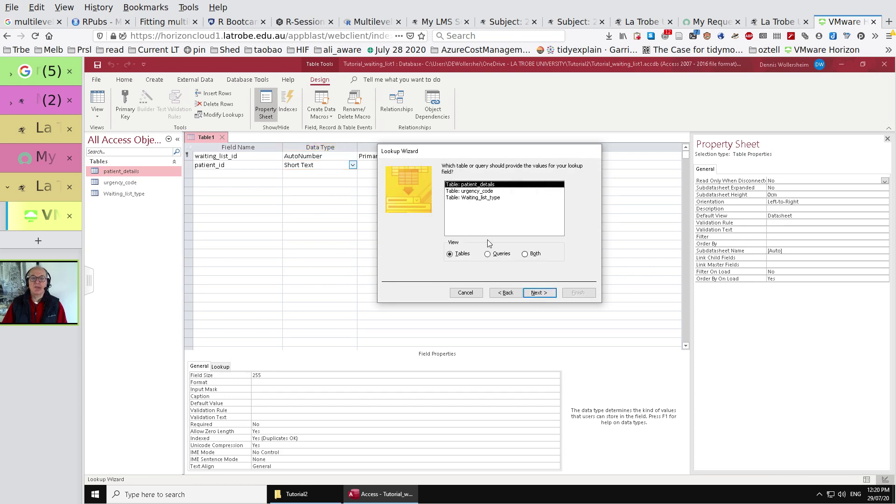
pyautogui.click(544, 294)
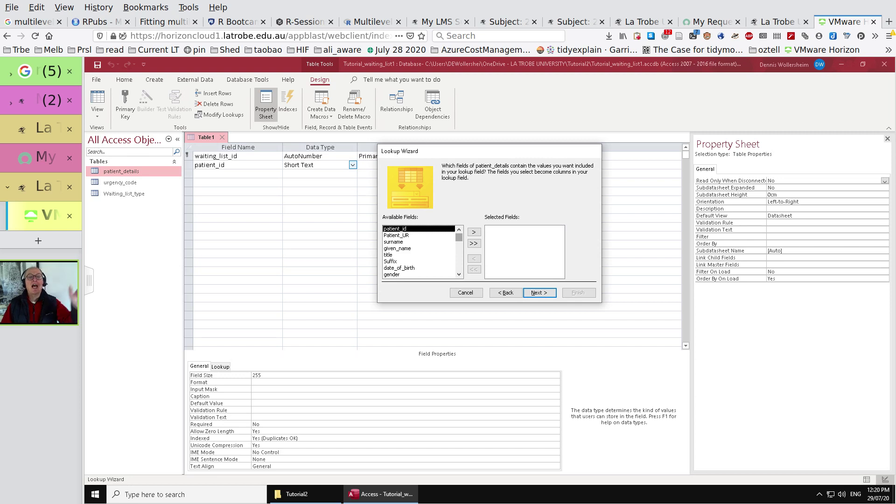
# - Include patient_id, Patient_UR, surname, given_name and date_of_birth as the columns of the patient_id lookup
pyautogui.click(474, 233)
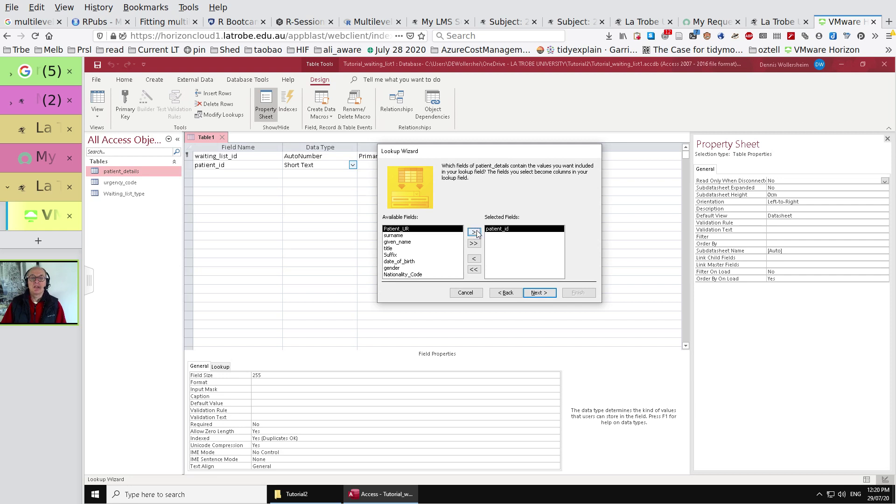
pyautogui.click(475, 233)
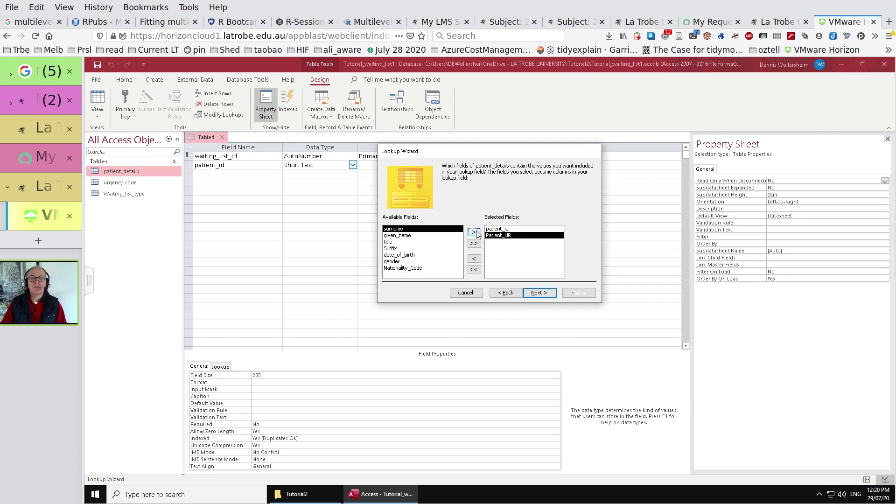
pyautogui.click(474, 233)
pyautogui.click(474, 232)
pyautogui.click(410, 242)
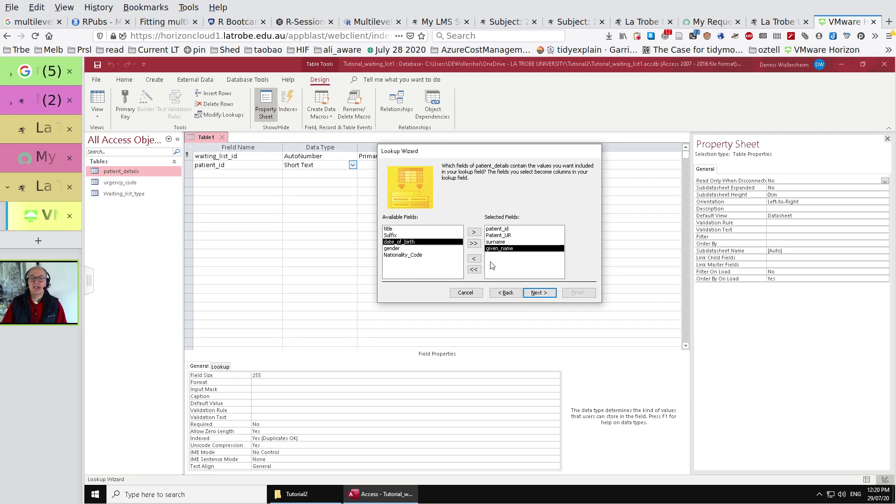
pyautogui.click(474, 232)
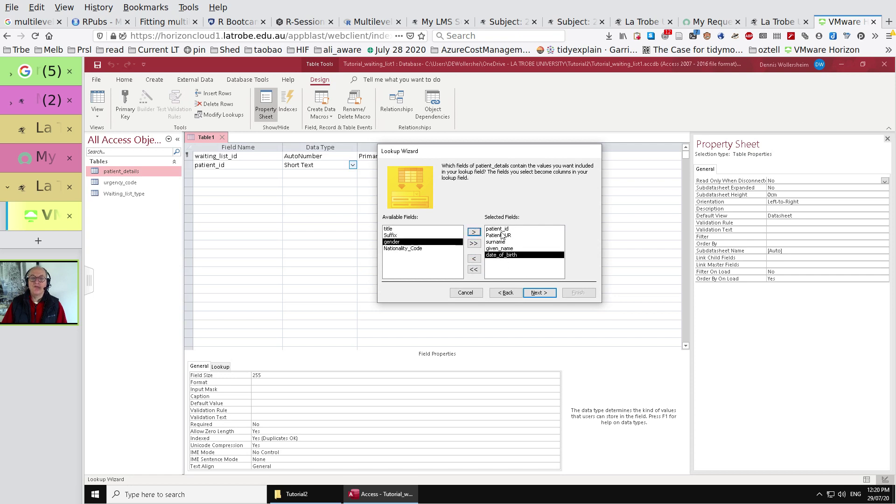
pyautogui.click(541, 294)
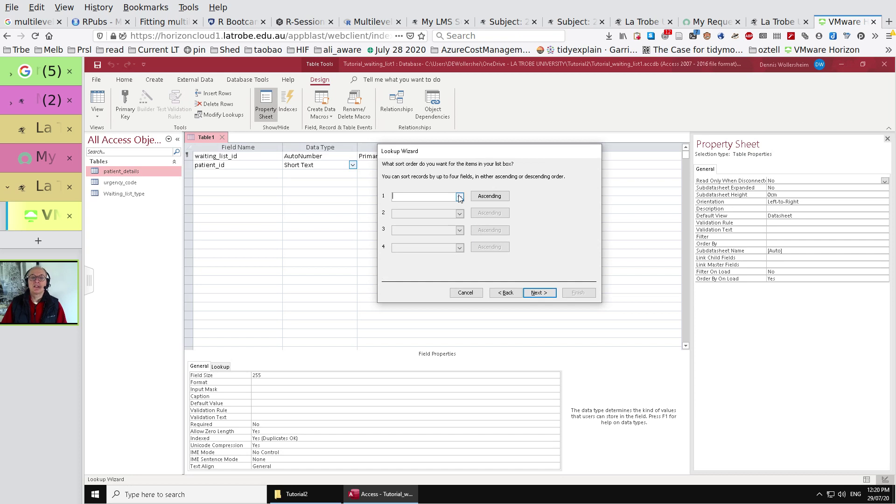
# - Sort the patient_id lookup list by Patient_UR in ascending order and proceed to the column width settings
pyautogui.click(460, 197)
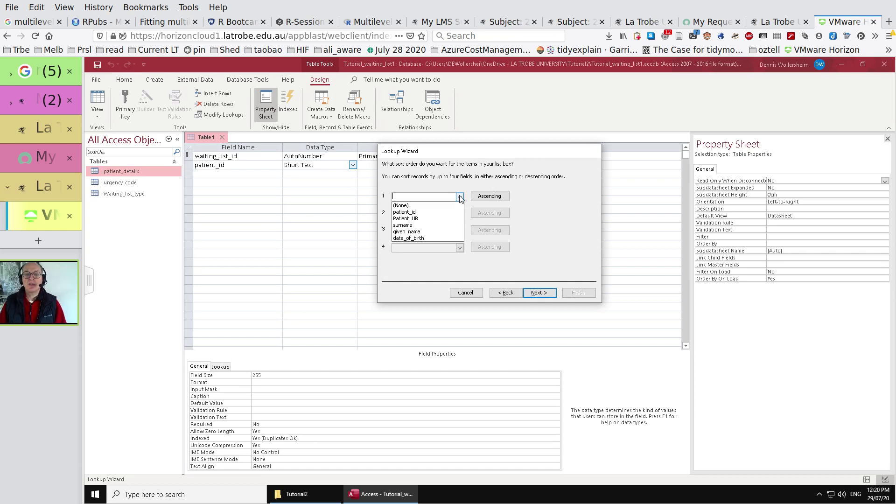
pyautogui.click(448, 218)
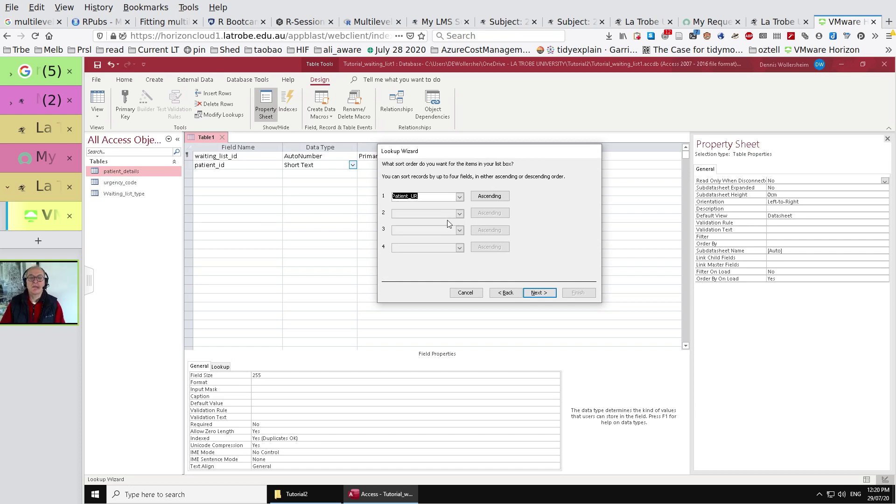
pyautogui.click(541, 293)
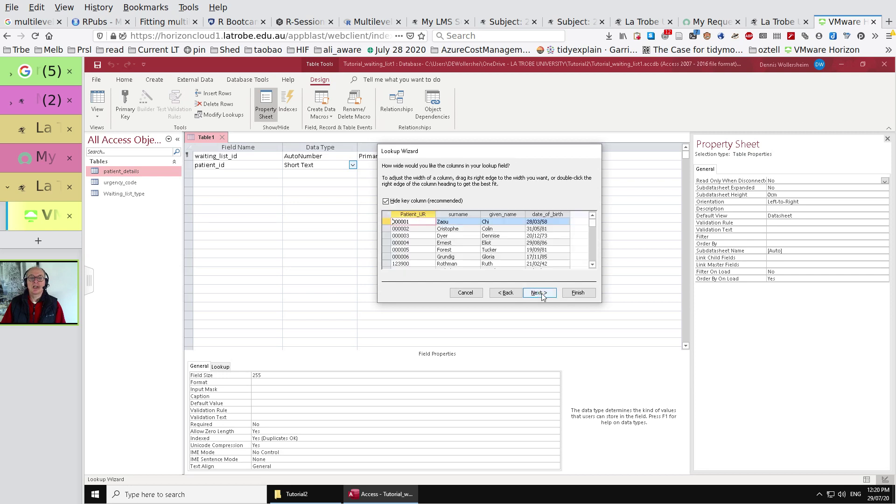
pyautogui.click(506, 293)
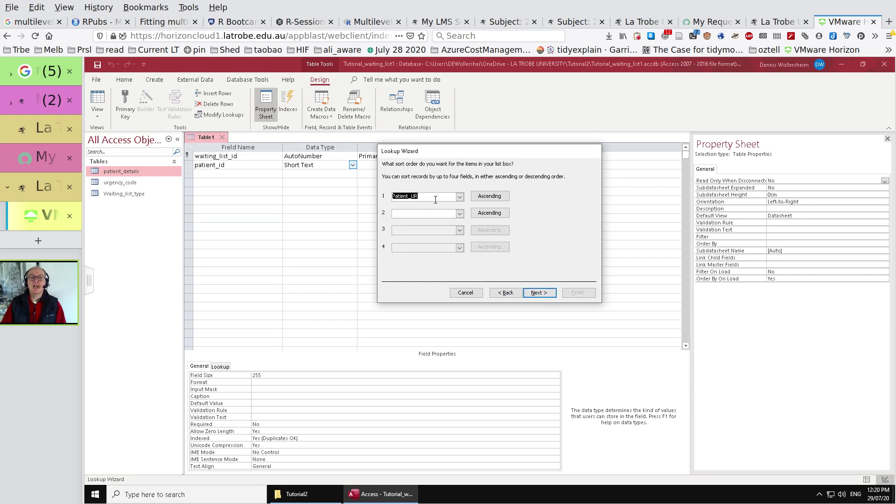
pyautogui.click(542, 293)
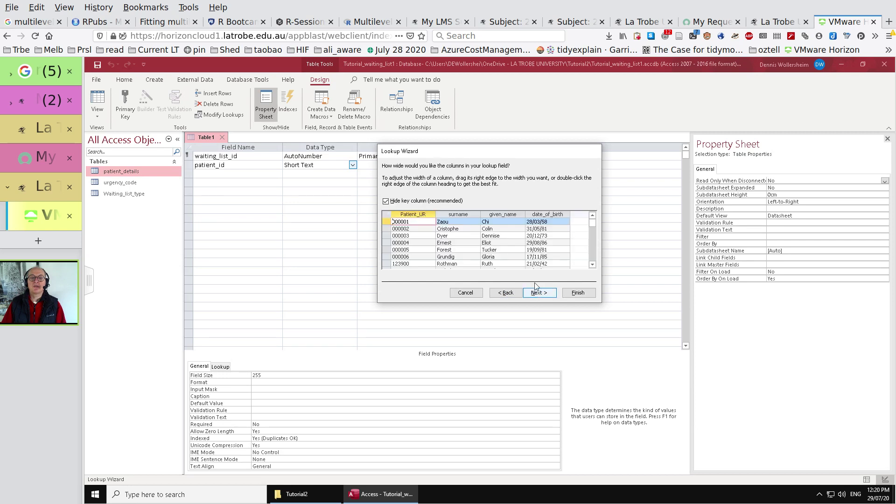
# - Keep the key column hidden, narrow Patient_UR and surname, widen given_name in the patient_id lookup, and proceed to the label settings
pyautogui.click(386, 202)
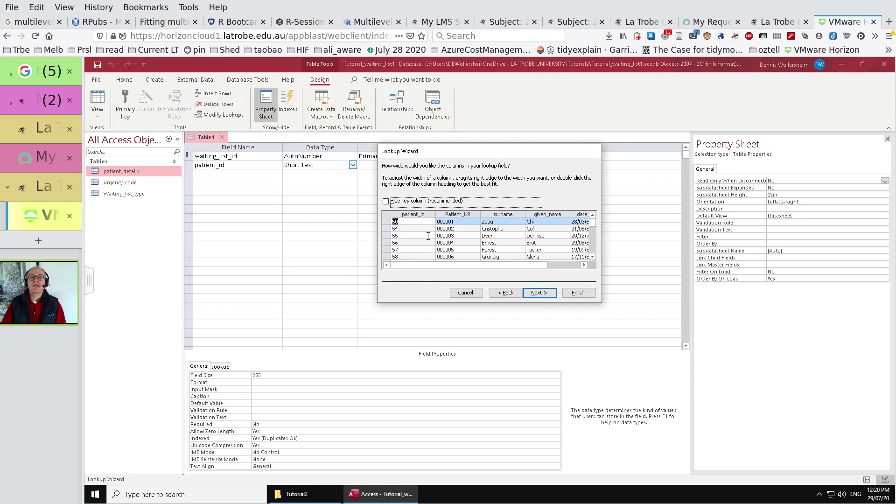
pyautogui.click(386, 202)
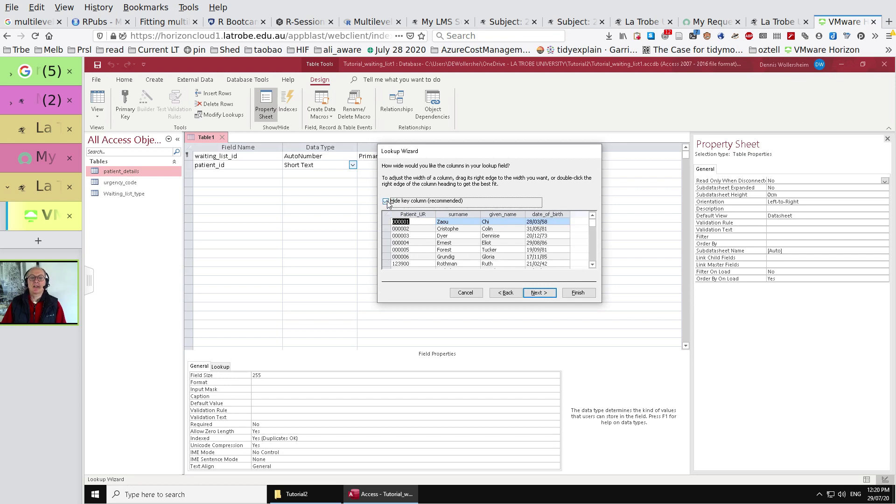
pyautogui.moveTo(427, 214); pyautogui.dragTo(458, 213)
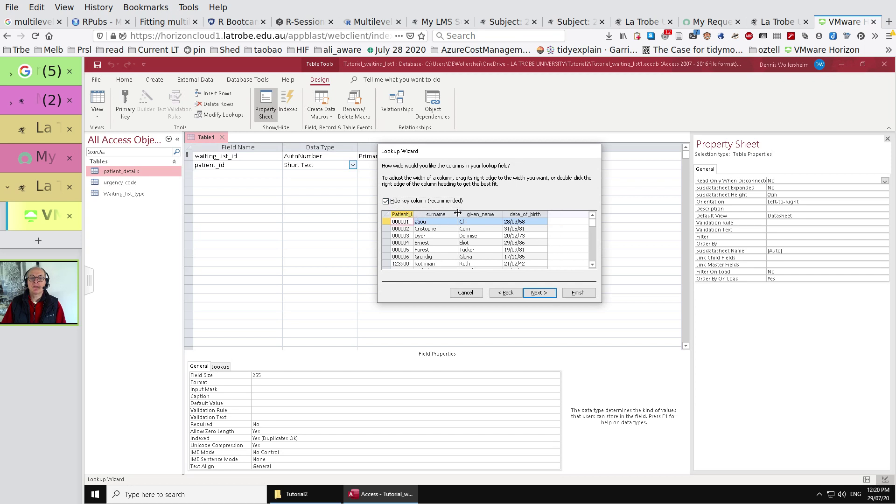
pyautogui.moveTo(548, 214); pyautogui.dragTo(520, 214)
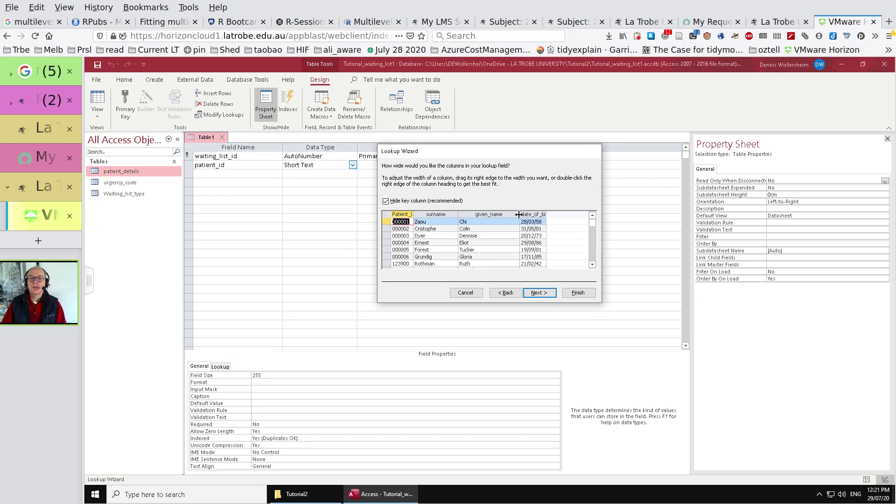
pyautogui.moveTo(459, 214); pyautogui.dragTo(472, 215)
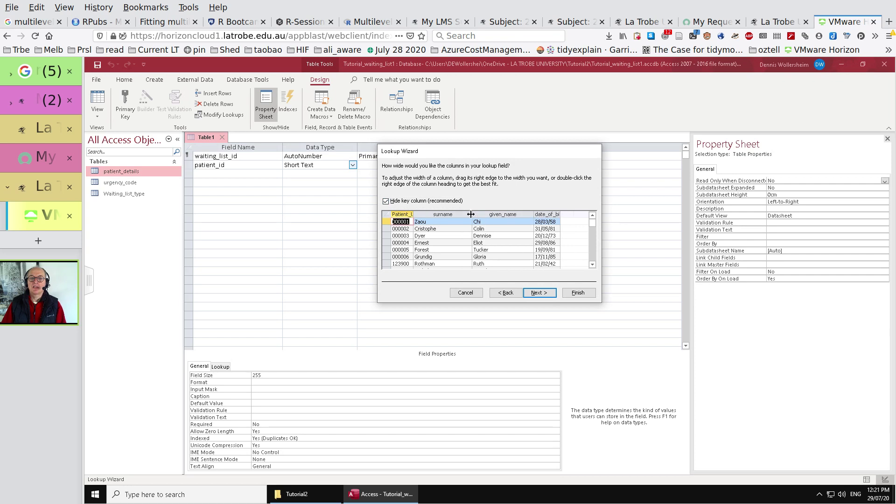
pyautogui.click(542, 294)
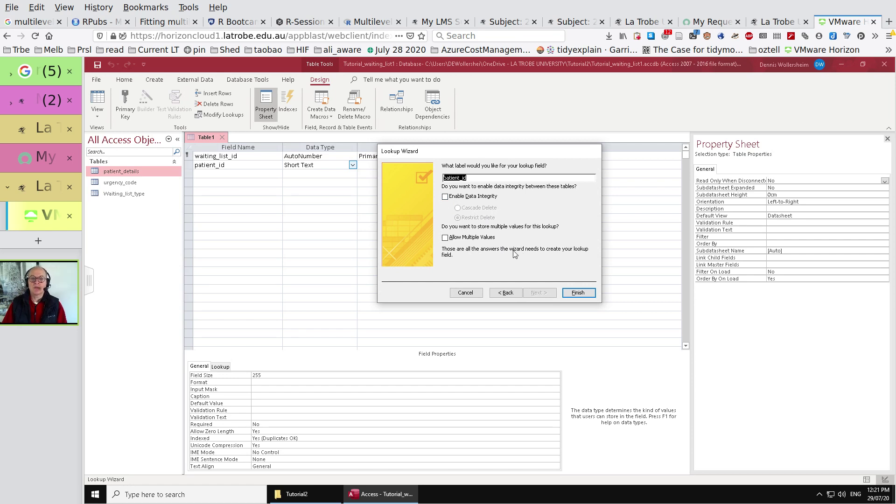
# - Finish the patient_id lookup with its default label and save the table as Patient_waiting_list
pyautogui.click(579, 293)
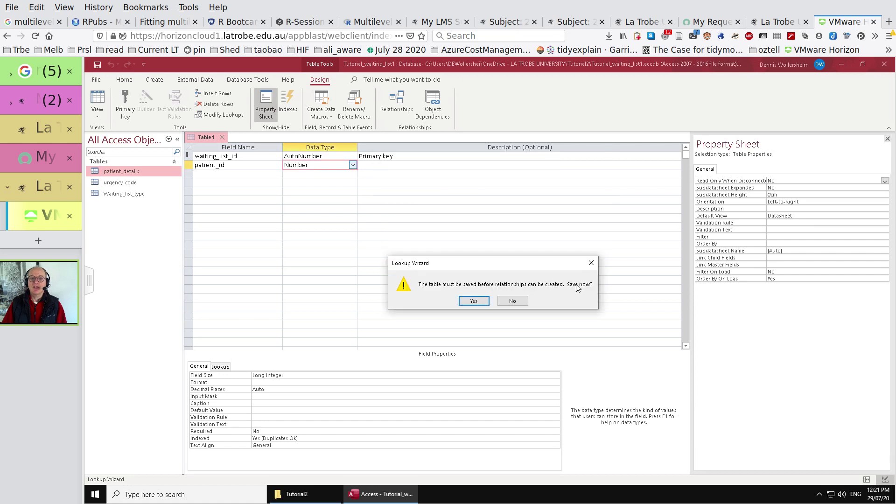
pyautogui.click(476, 302)
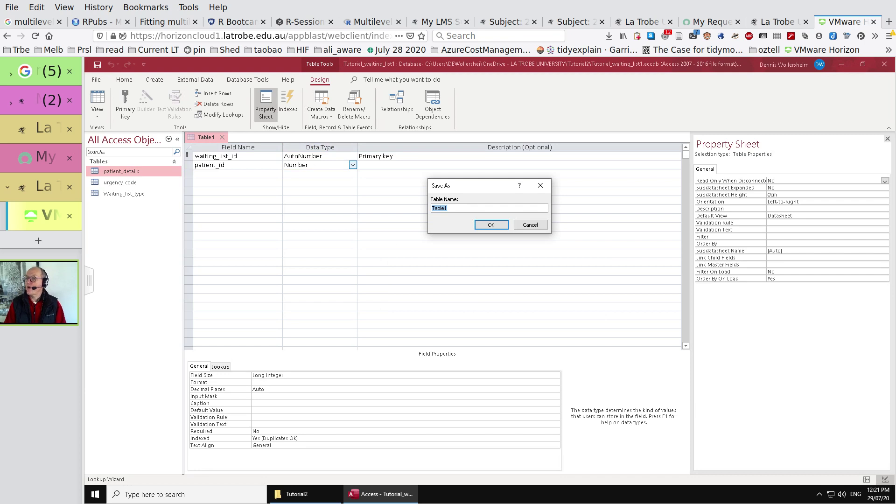
pyautogui.write('O')
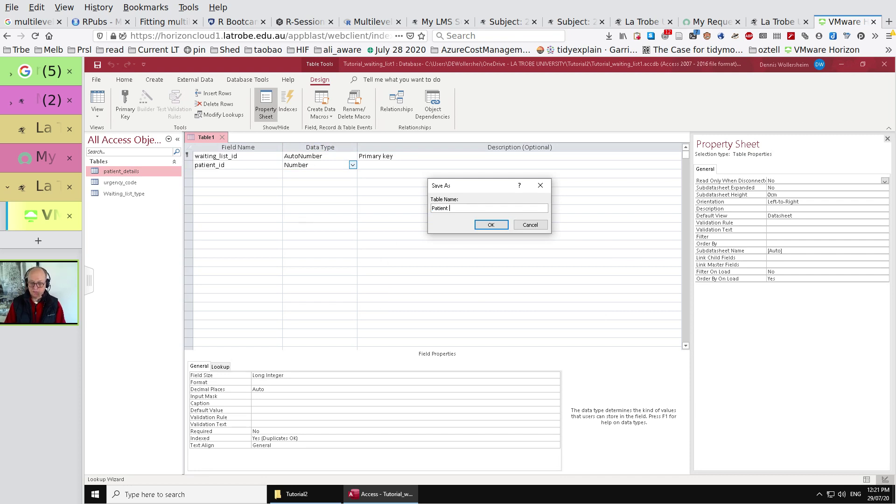
pyautogui.write('atient_waiting_list')
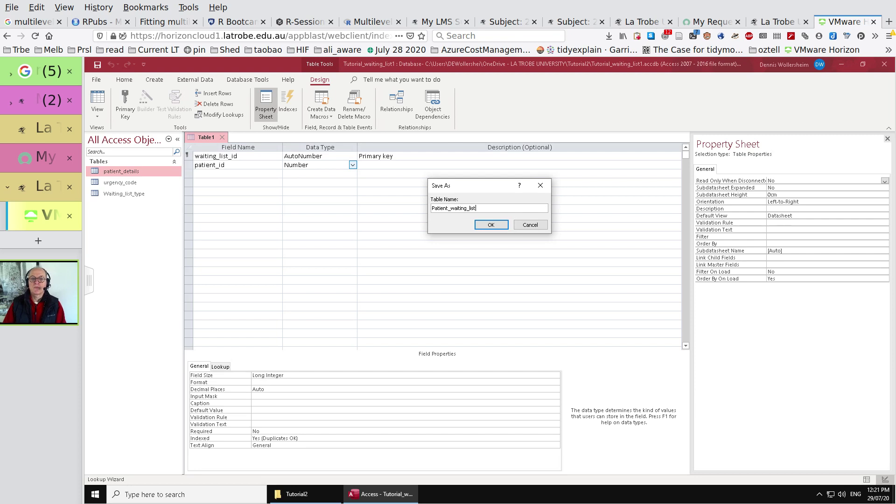
pyautogui.click(491, 224)
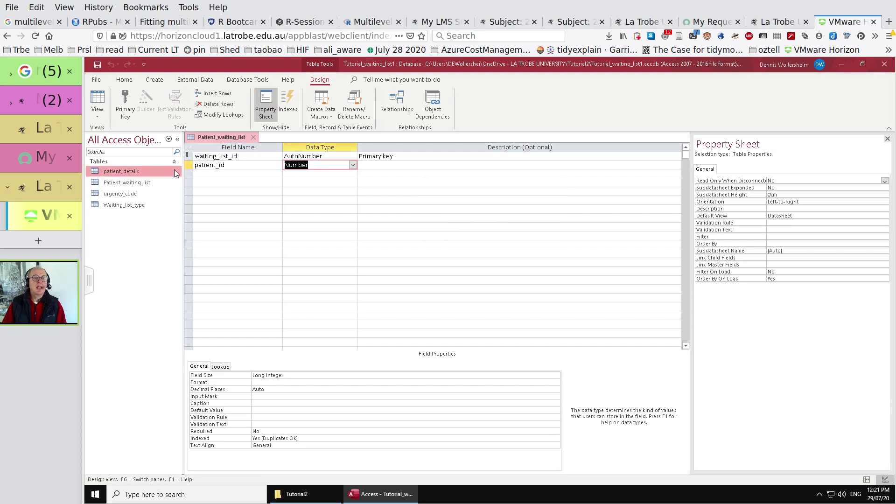
# - Show Patient_waiting_list in Datasheet View and widen the patient_id column
pyautogui.click(96, 98)
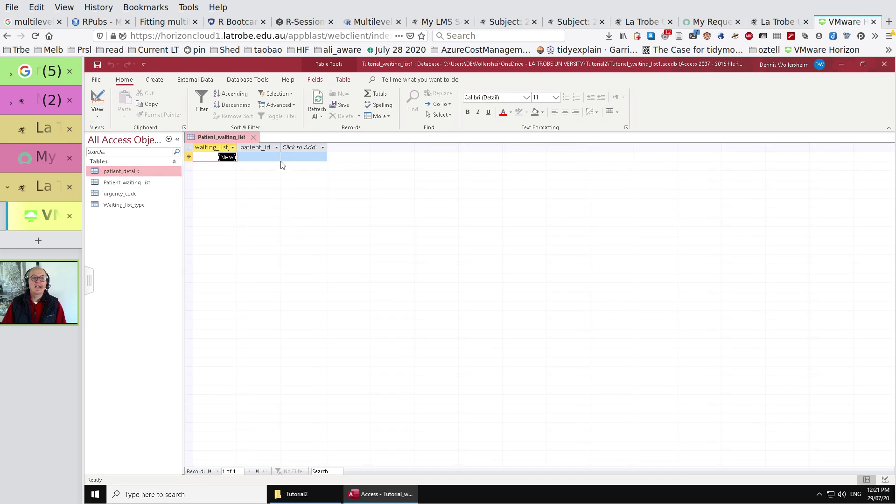
pyautogui.moveTo(283, 147); pyautogui.dragTo(301, 148)
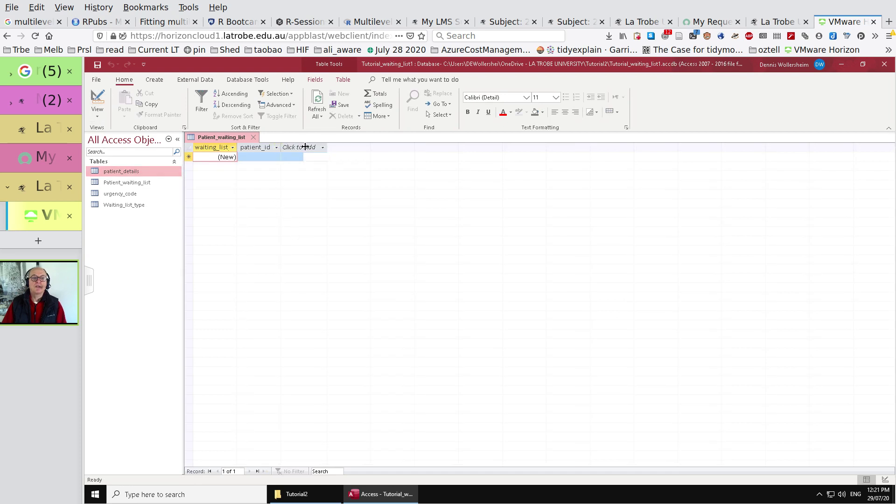
pyautogui.click(306, 148)
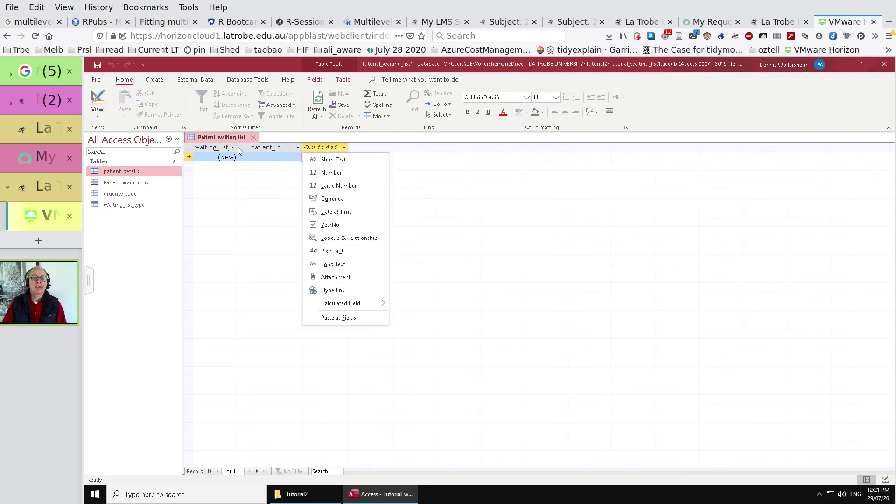
pyautogui.click(254, 161)
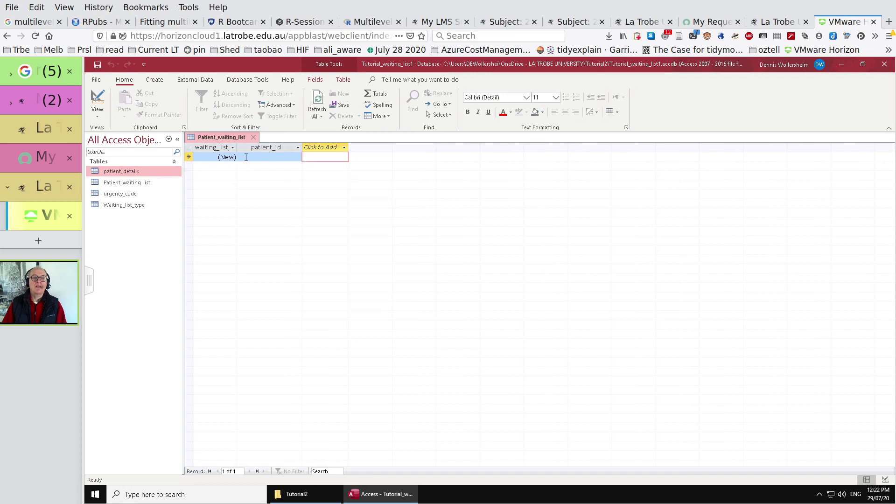
# - Pick a patient from the patient_id lookup list for the first record and return to Design View
pyautogui.click(290, 157)
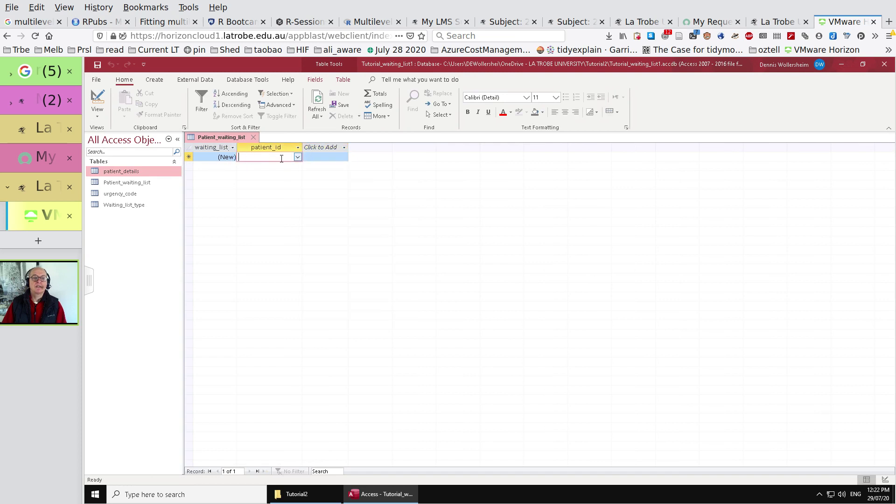
pyautogui.click(298, 158)
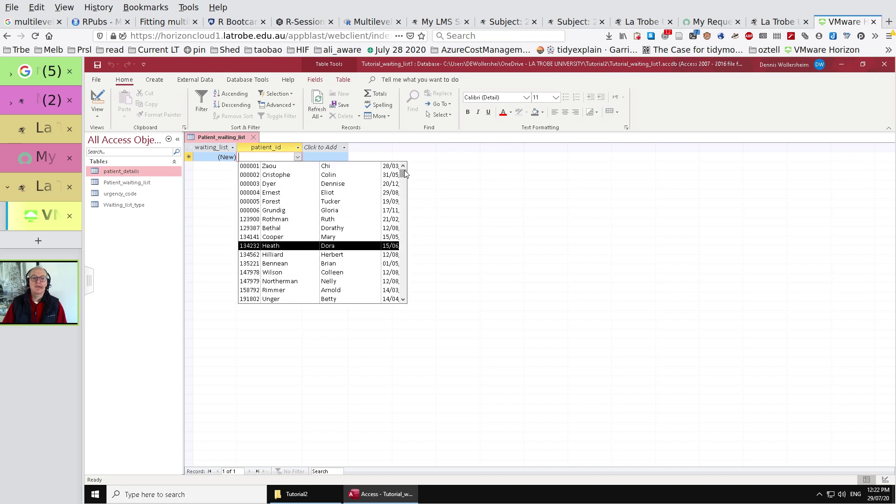
pyautogui.scroll(-5, 403, 215)
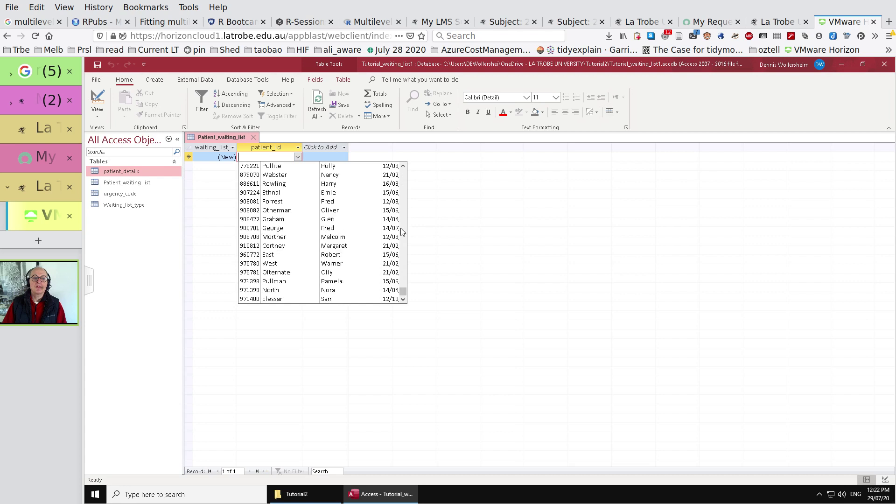
pyautogui.click(346, 247)
pyautogui.click(322, 157)
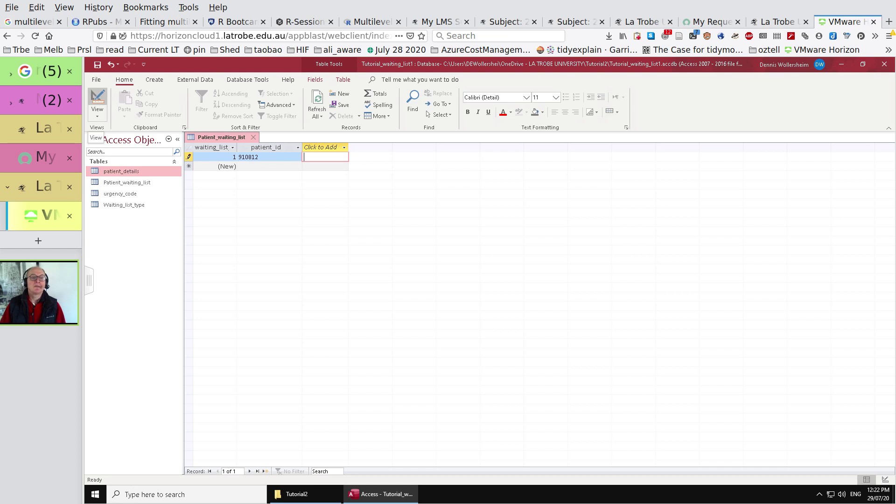
pyautogui.click(98, 105)
pyautogui.click(252, 166)
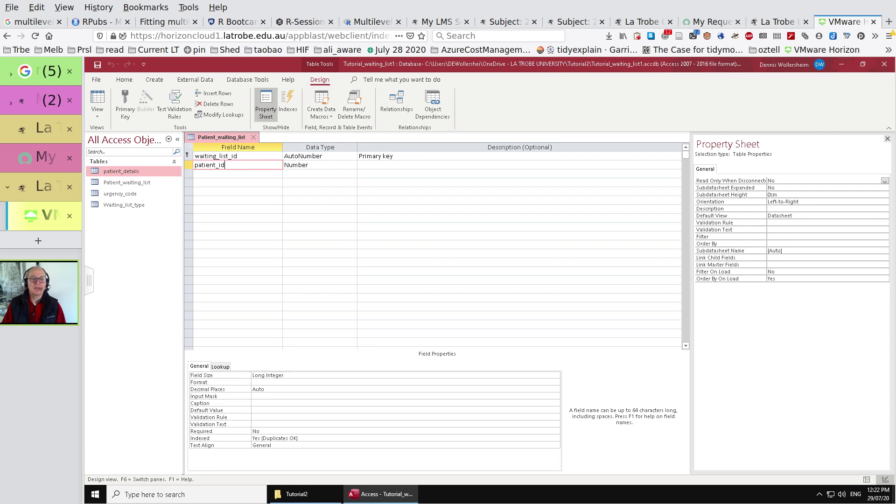
pyautogui.write('UR')
pyautogui.press('BackSpace')
pyautogui.press('BackSpace')
pyautogui.press('BackSpace')
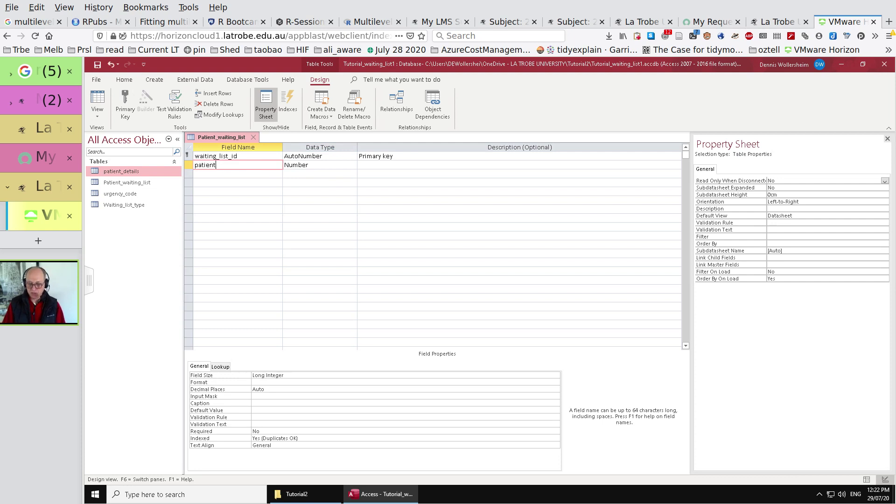
pyautogui.write('_id')
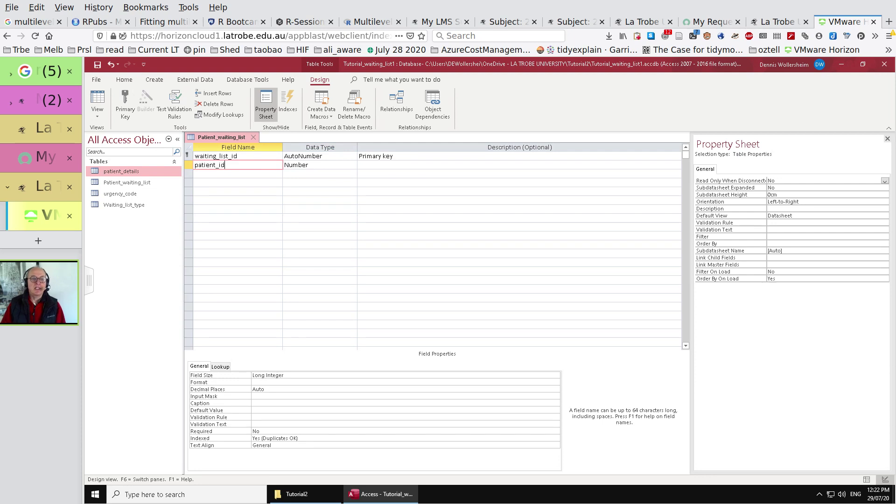
# - Set the caption of the patient_id field to Patient UR, save the table and show it in Datasheet View
pyautogui.click(259, 404)
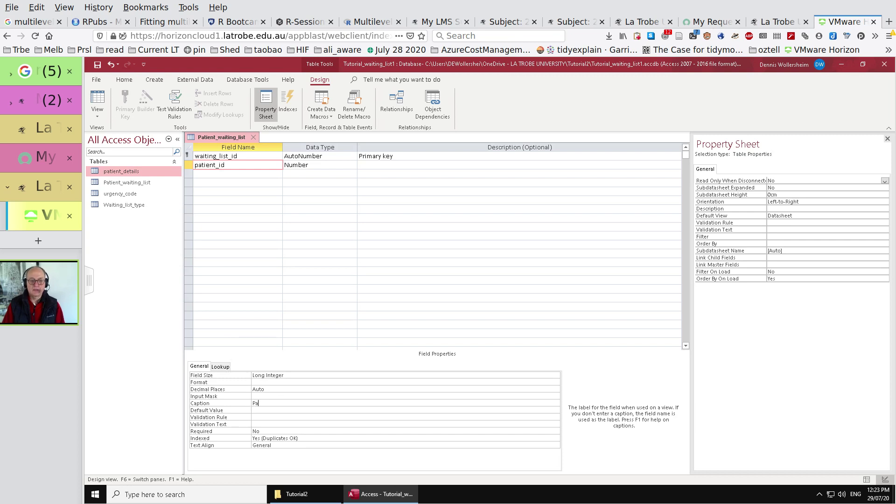
pyautogui.write('Patient UR')
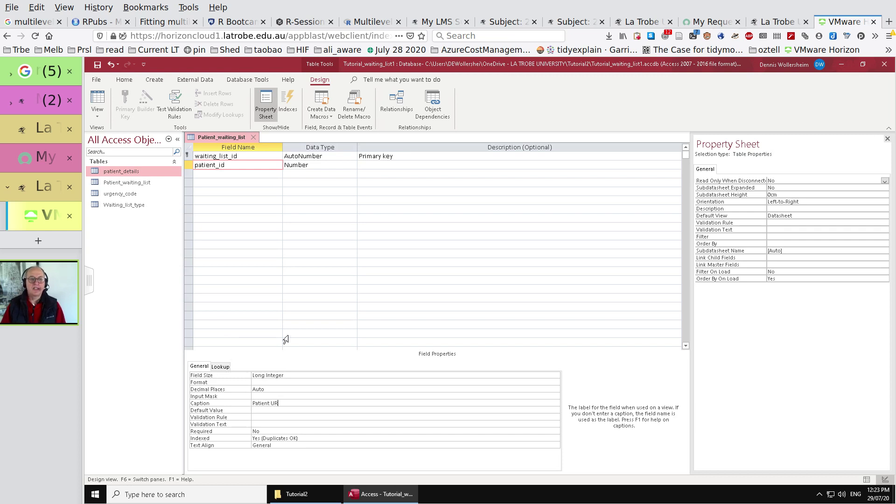
pyautogui.click(98, 100)
pyautogui.click(473, 304)
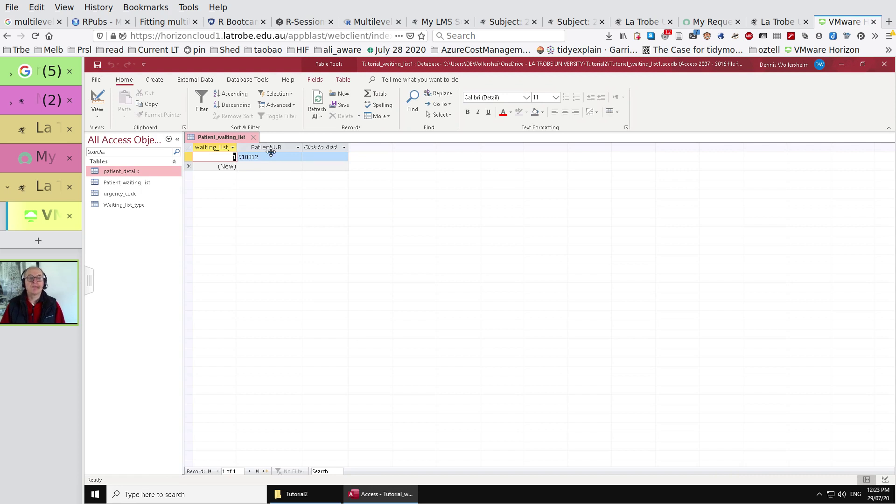
# - Return to Design View and describe the patient_id field as "Patient on waiting list"
pyautogui.click(98, 98)
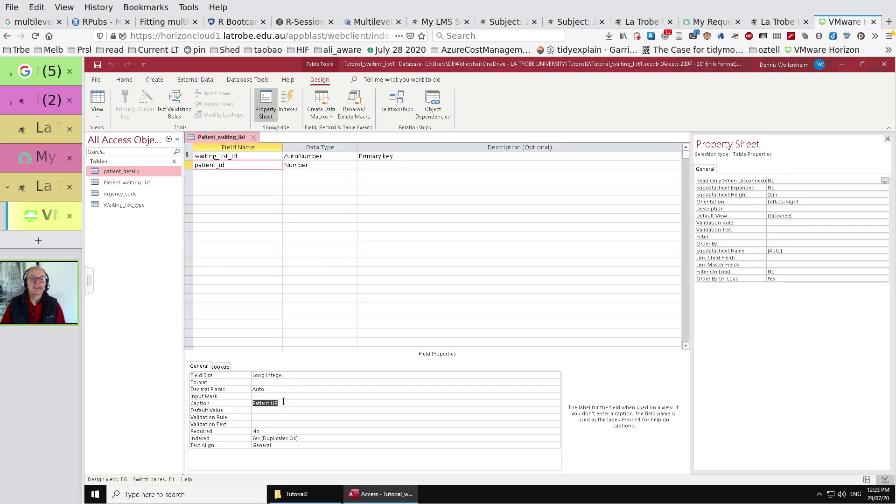
pyautogui.click(408, 165)
pyautogui.write('Pa')
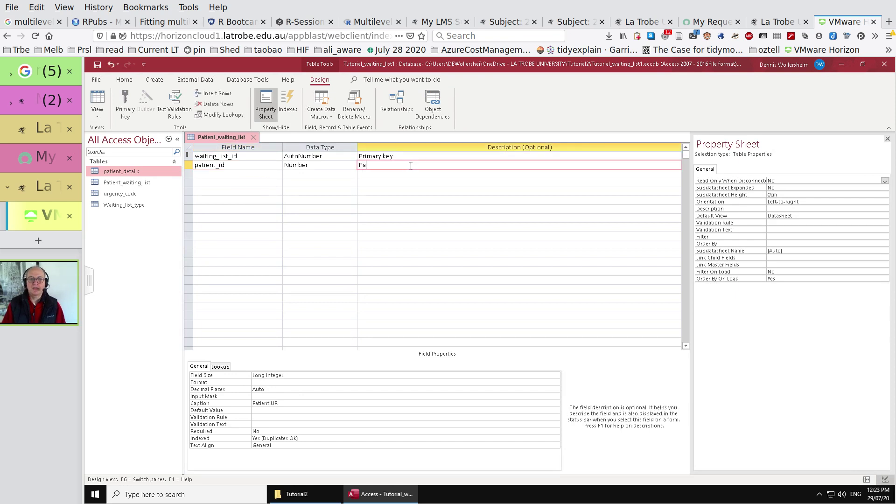
pyautogui.write('tient on waiting list')
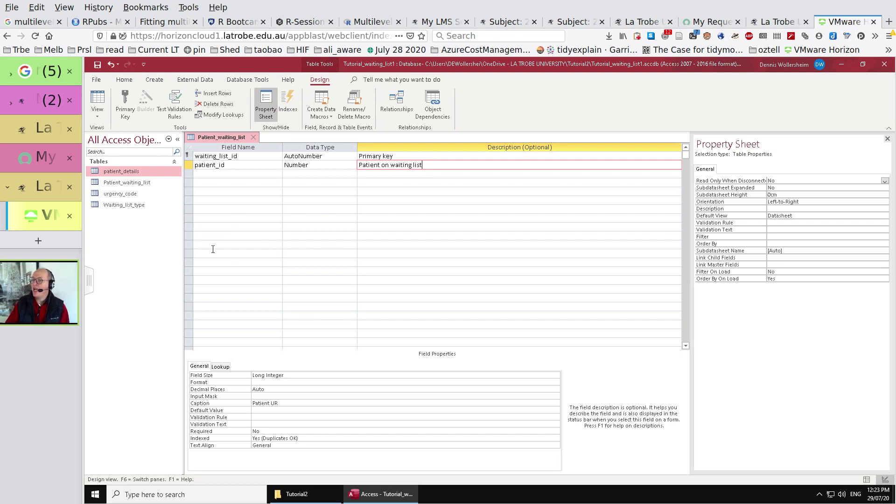
# - Add a new field named urgency_code below patient_id
pyautogui.click(235, 172)
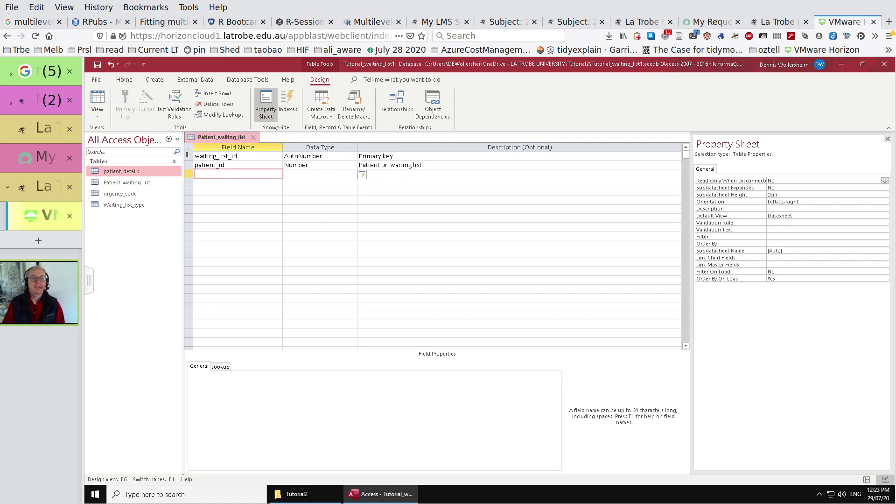
pyautogui.write('uir')
pyautogui.write('ge')
pyautogui.write('ncy_')
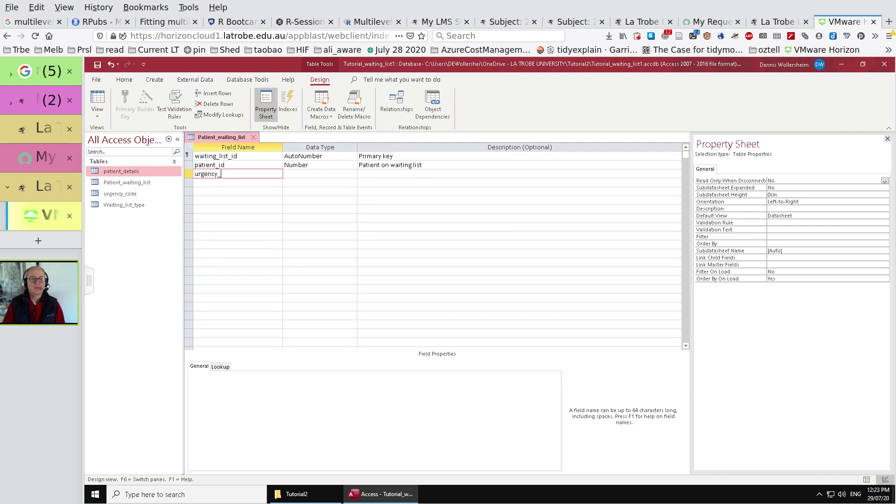
pyautogui.write('do')
pyautogui.press('BackSpace')
pyautogui.press('BackSpace')
pyautogui.press('BackSpace')
pyautogui.write('ode')
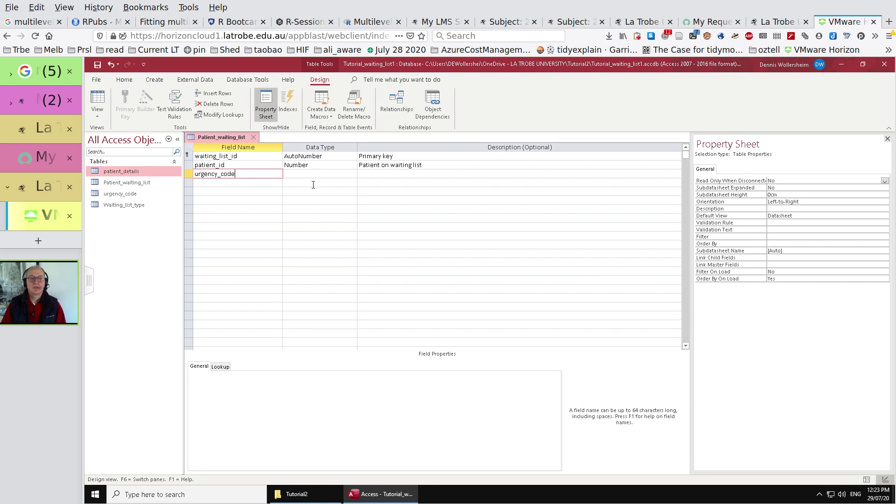
# - Start a lookup for the urgency_code field from the urgency_code table, including its urgency_code and urgency_description columns
pyautogui.click(313, 173)
pyautogui.click(353, 173)
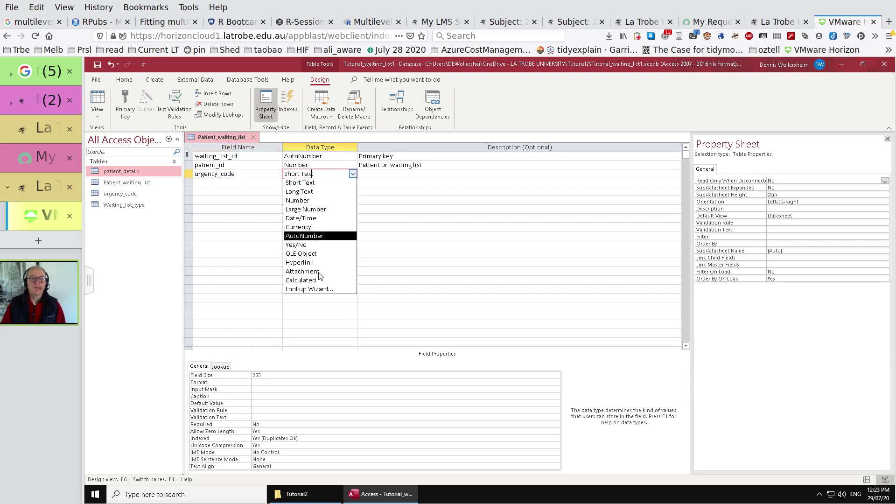
pyautogui.click(315, 291)
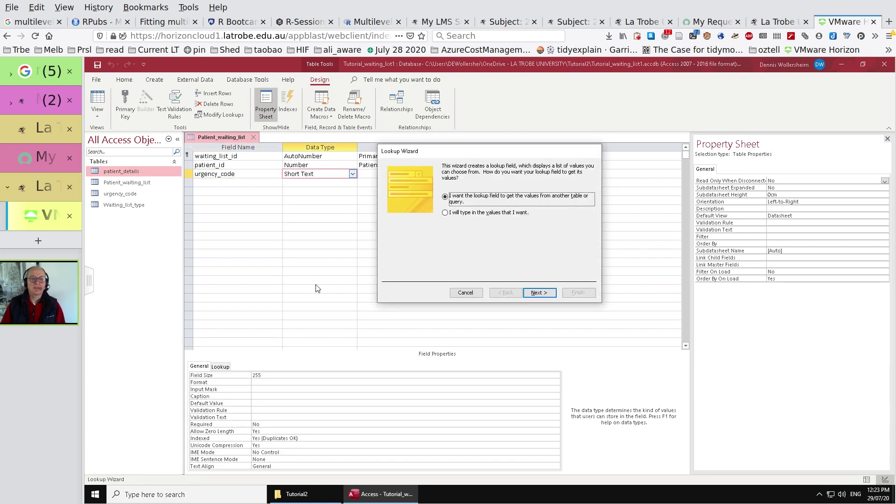
pyautogui.click(536, 293)
pyautogui.doubleClick(487, 198)
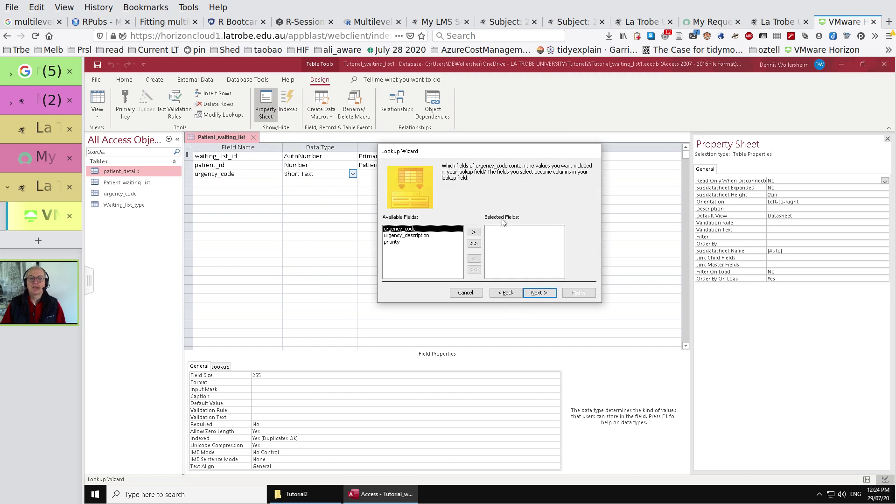
pyautogui.click(474, 232)
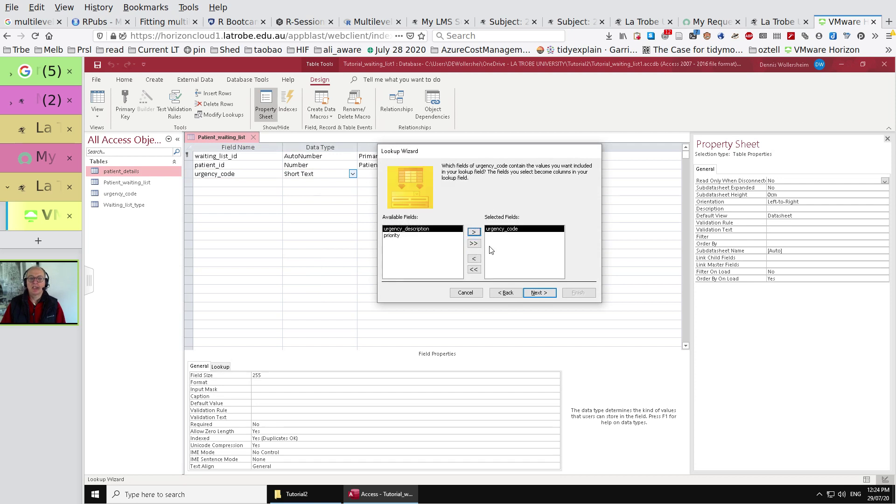
pyautogui.click(474, 232)
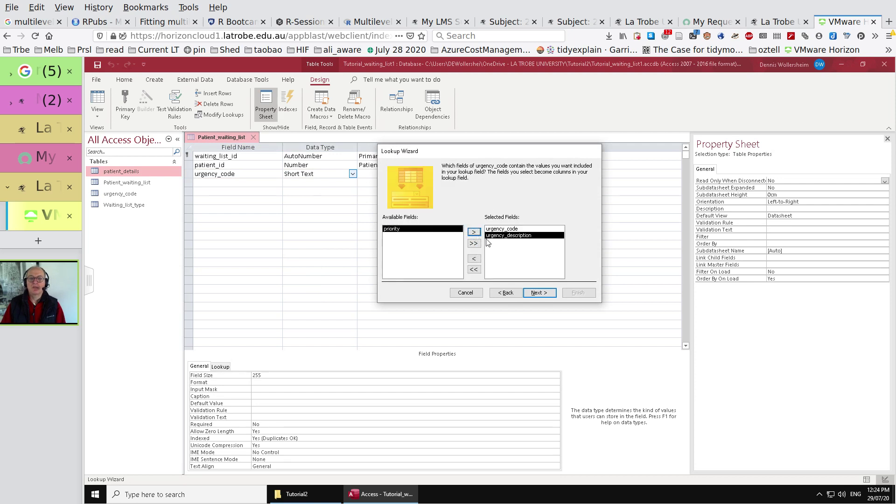
# - Return from the sort options to the lookup's field selection and add priority as the last column, after urgency_description
pyautogui.click(545, 294)
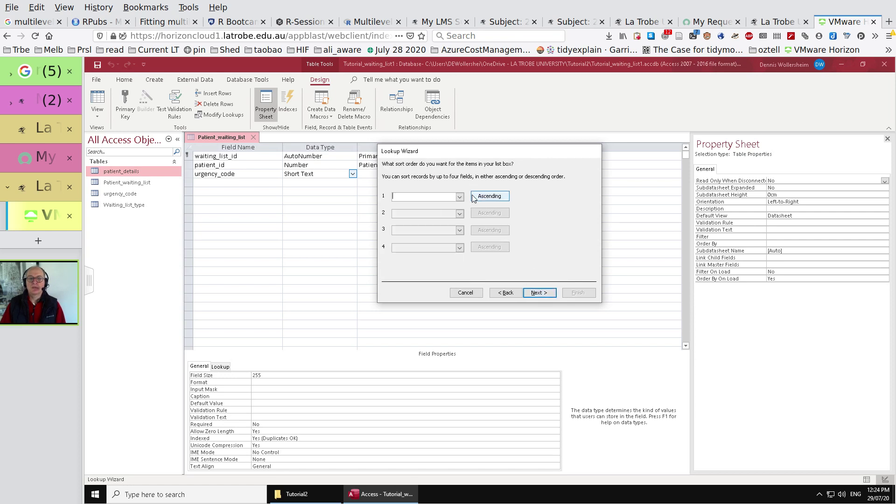
pyautogui.click(460, 197)
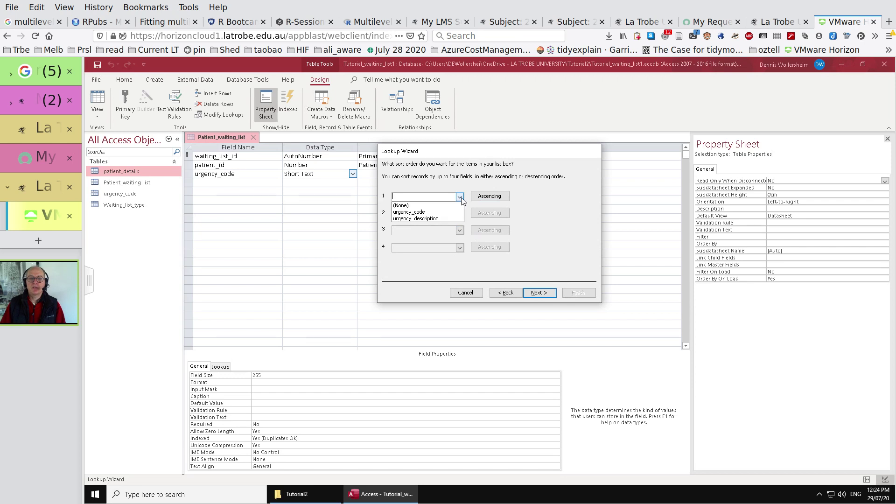
pyautogui.click(461, 197)
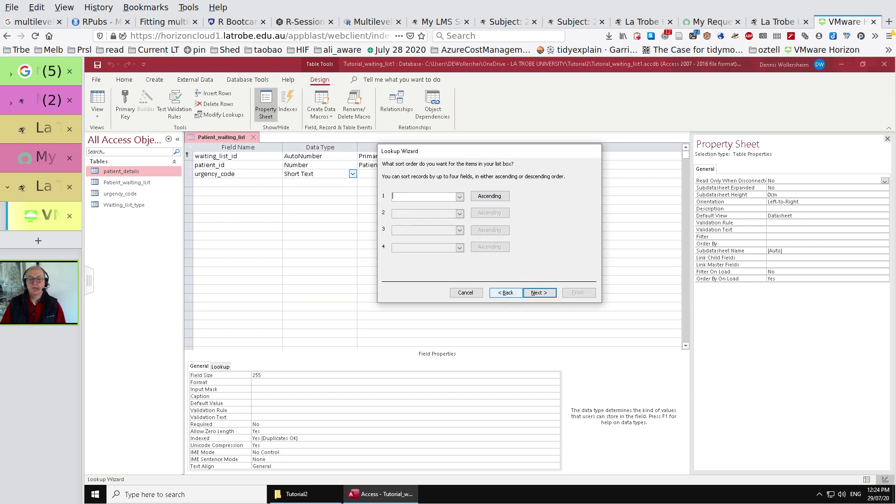
pyautogui.click(506, 292)
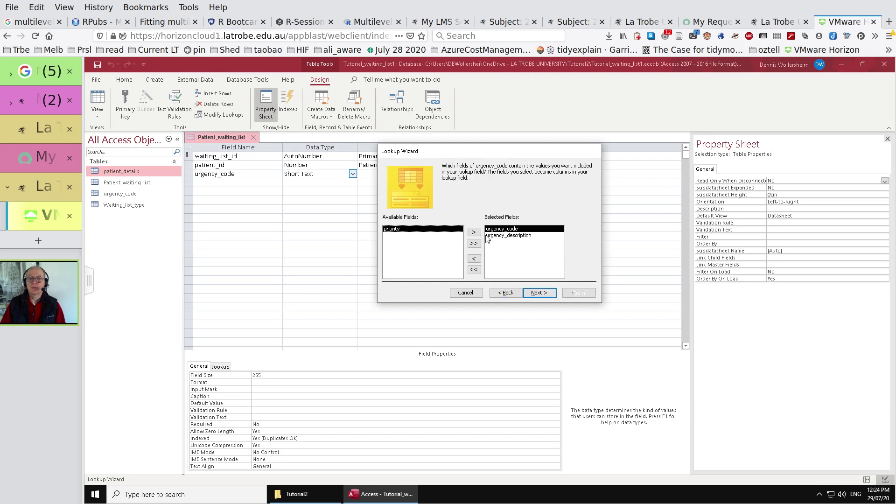
pyautogui.click(475, 232)
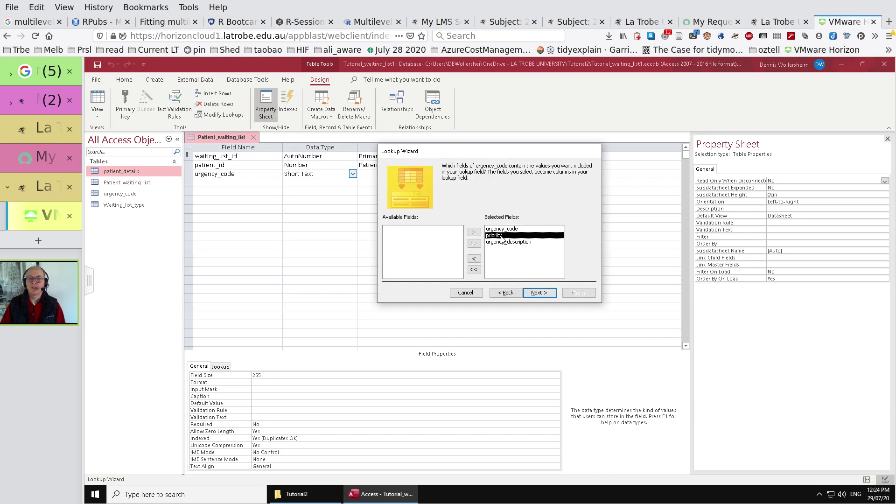
pyautogui.click(474, 259)
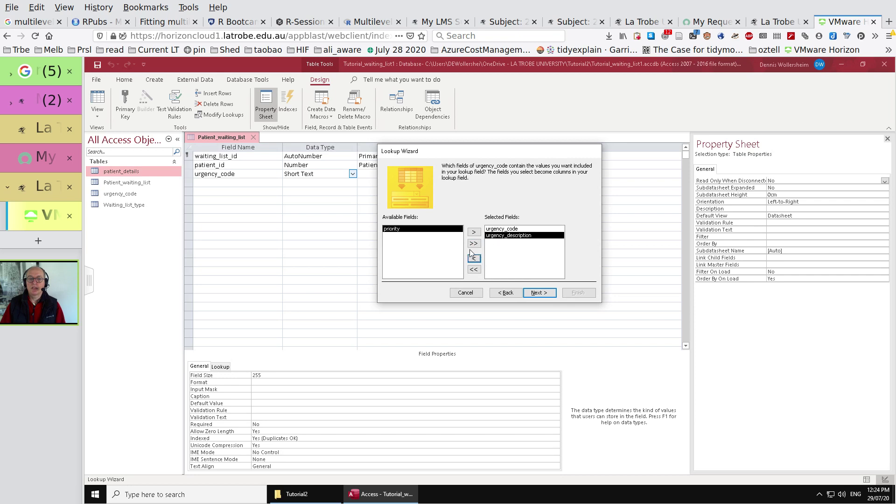
pyautogui.click(475, 232)
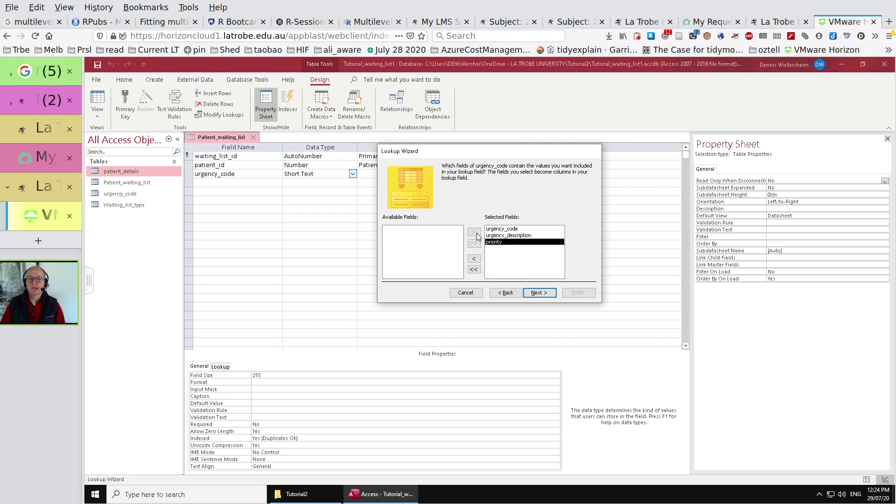
# - Sort the urgency lookup list by priority in ascending order
pyautogui.click(537, 293)
pyautogui.click(460, 196)
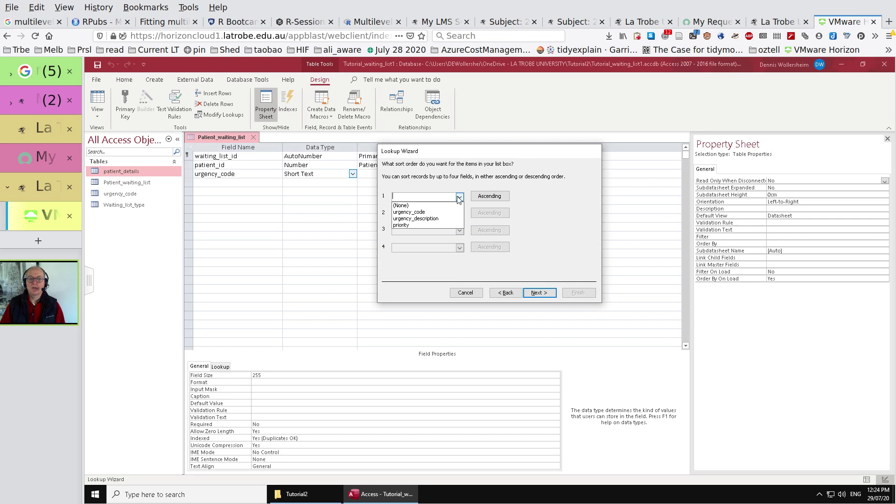
pyautogui.click(429, 226)
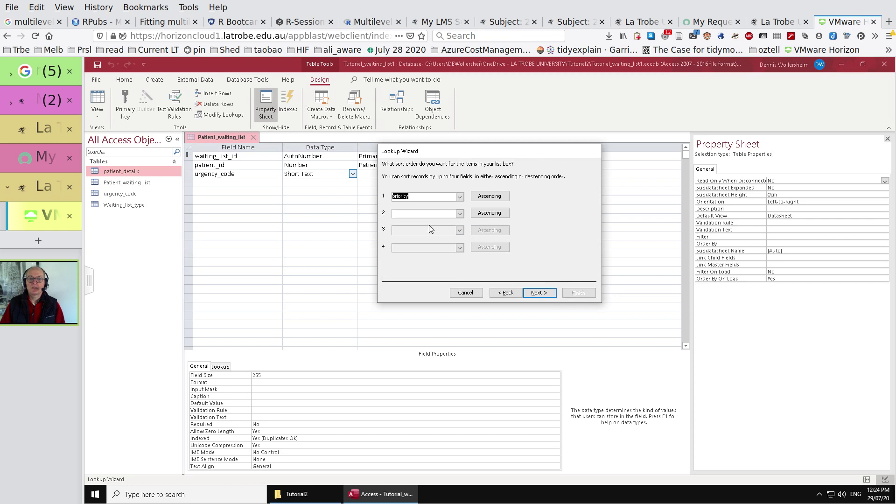
pyautogui.click(541, 294)
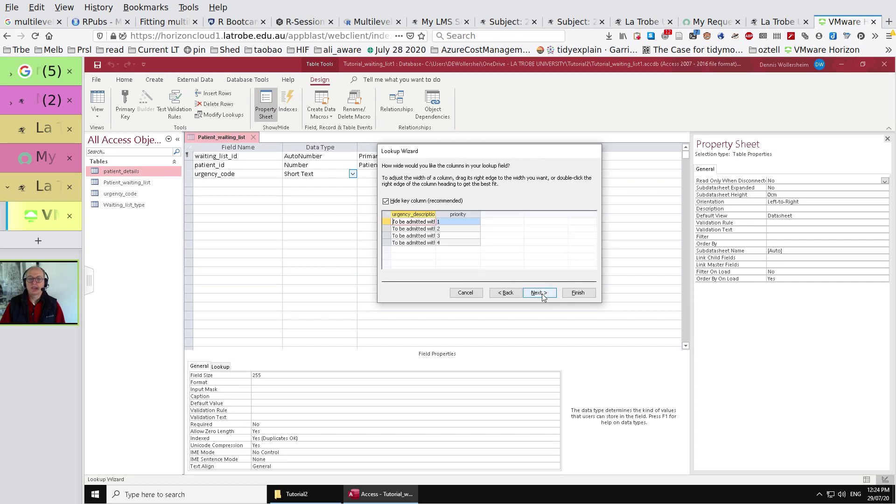
# - Unhide the key column, fit urgency_description to its text, narrow urgency_code and shrink the priority column to zero width
pyautogui.doubleClick(436, 215)
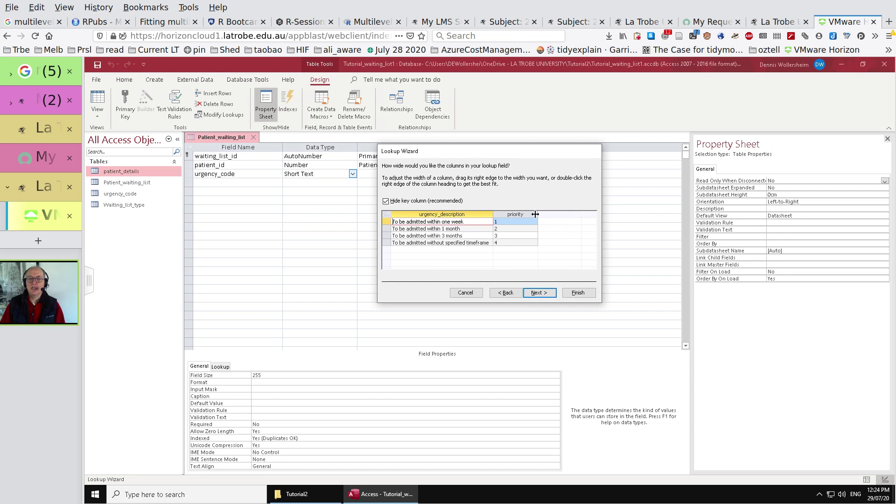
pyautogui.moveTo(537, 214); pyautogui.dragTo(498, 216)
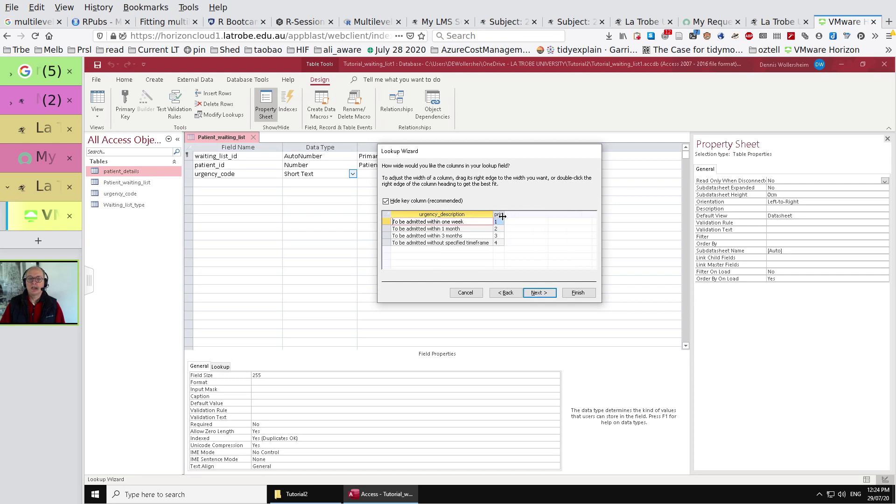
pyautogui.click(386, 201)
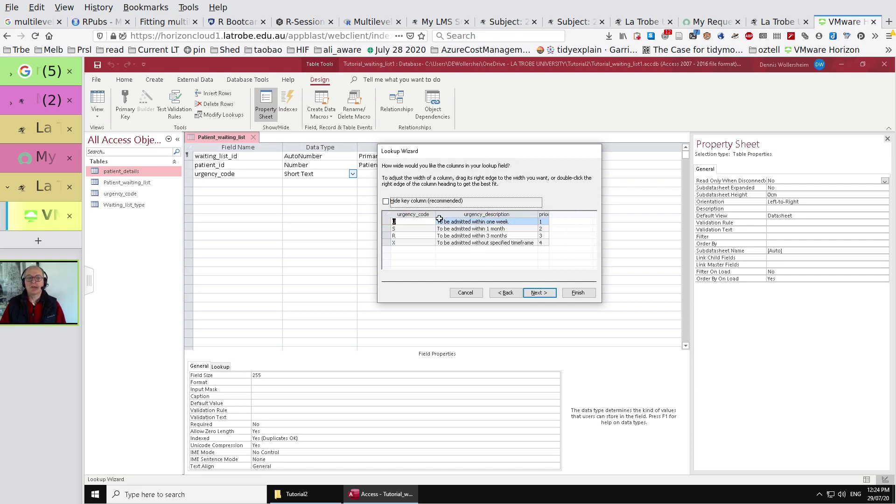
pyautogui.moveTo(435, 218); pyautogui.dragTo(408, 219)
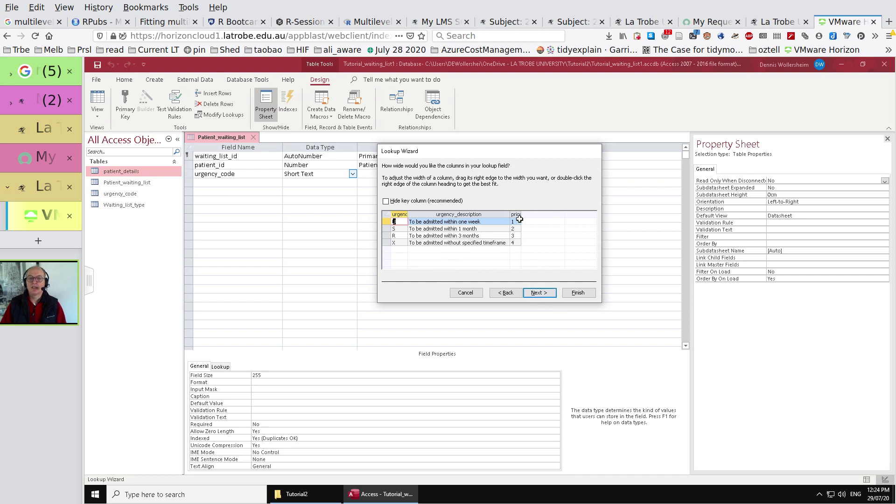
pyautogui.moveTo(505, 217); pyautogui.dragTo(503, 225)
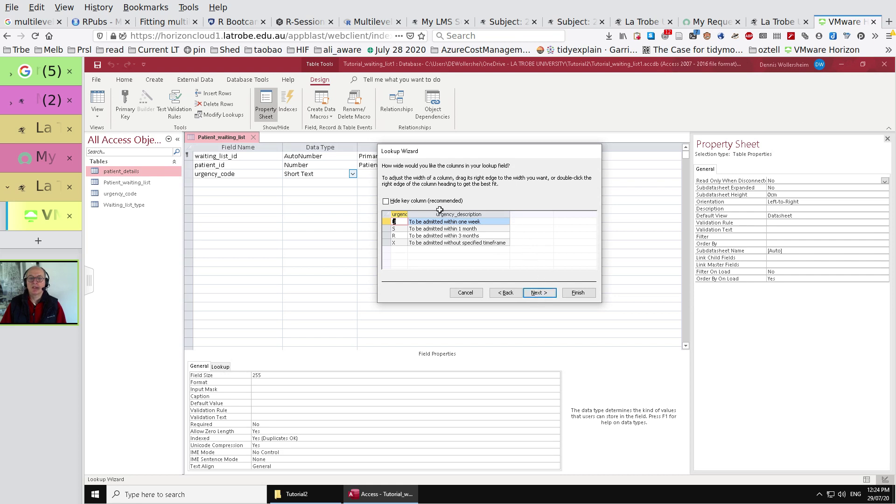
pyautogui.click(540, 293)
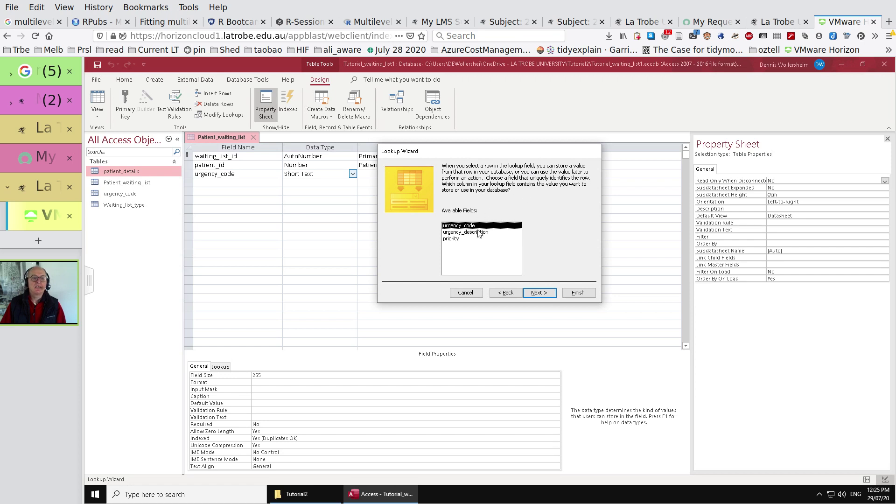
# - Store urgency_code as the lookup value, finish the lookup with the label urgency_code and save the table
pyautogui.click(538, 293)
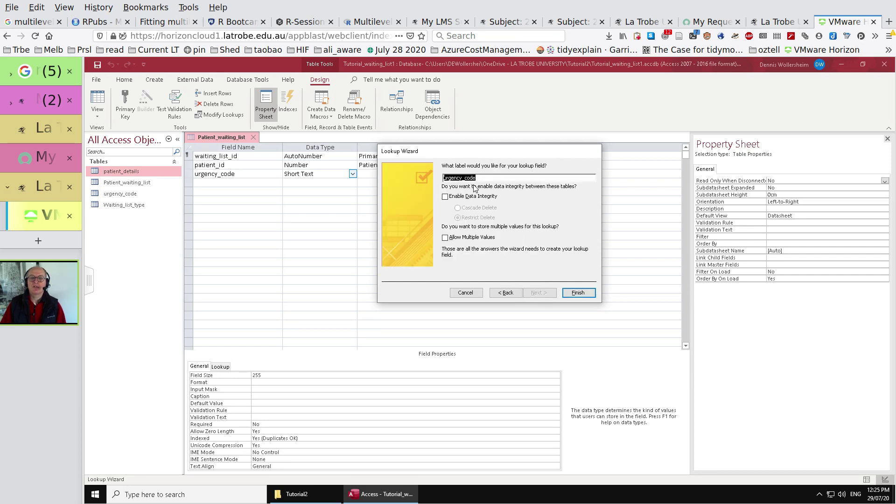
pyautogui.click(583, 295)
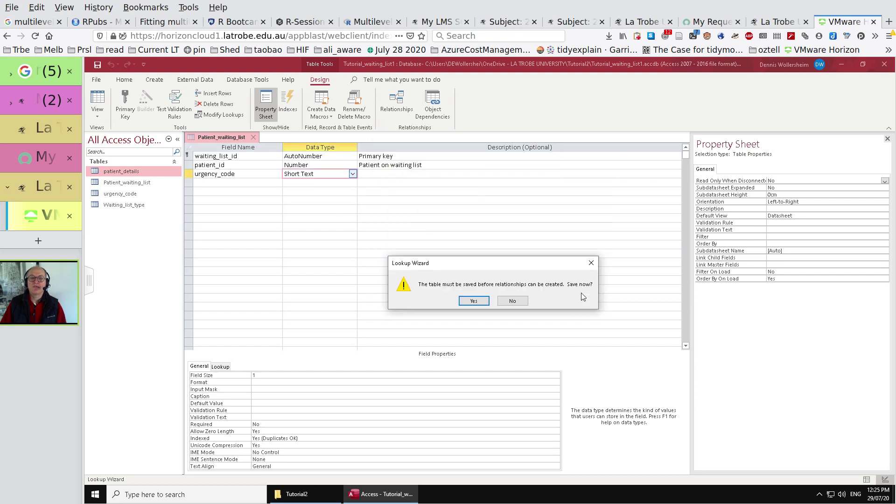
pyautogui.click(474, 300)
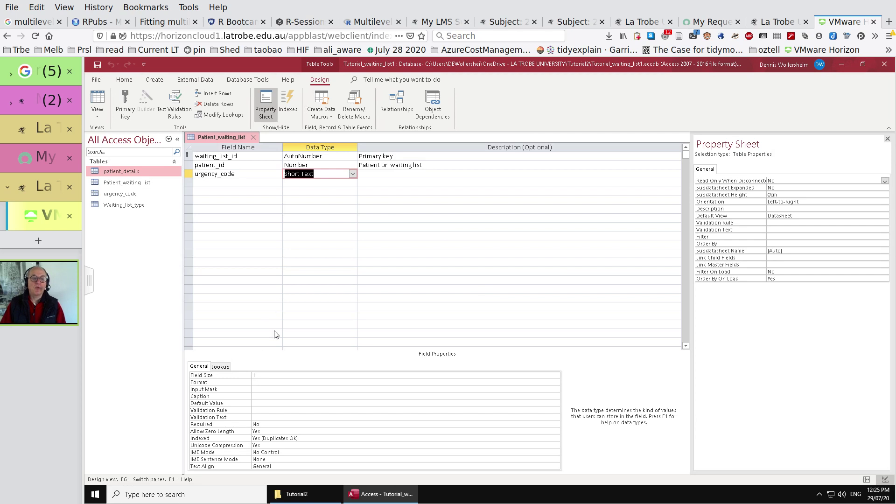
# - Add a new field named waiting_list_type below urgency_code
pyautogui.click(315, 185)
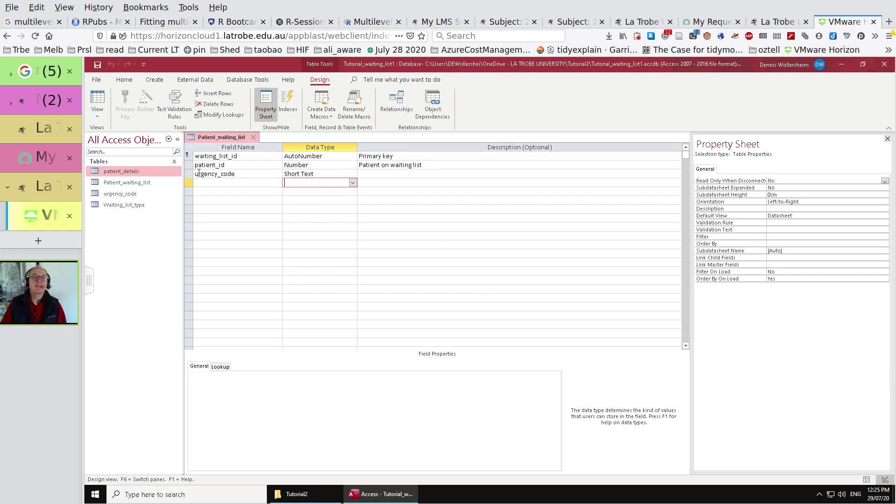
pyautogui.click(237, 183)
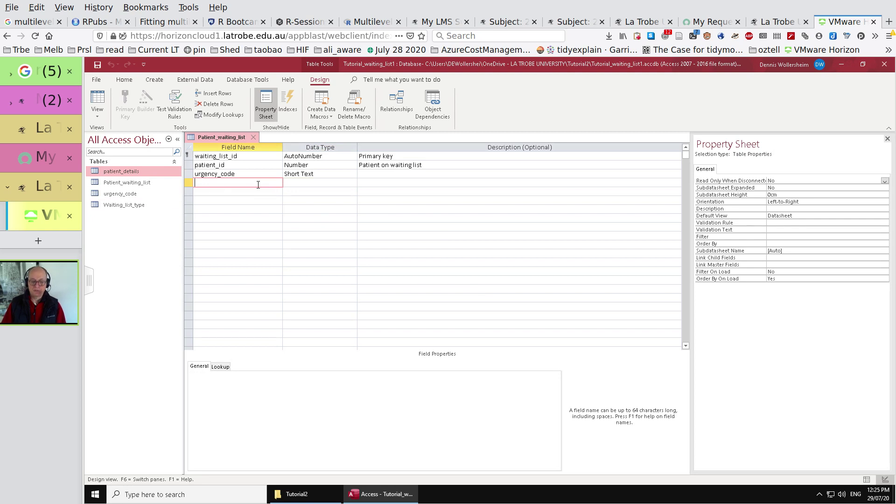
pyautogui.write('waiting_')
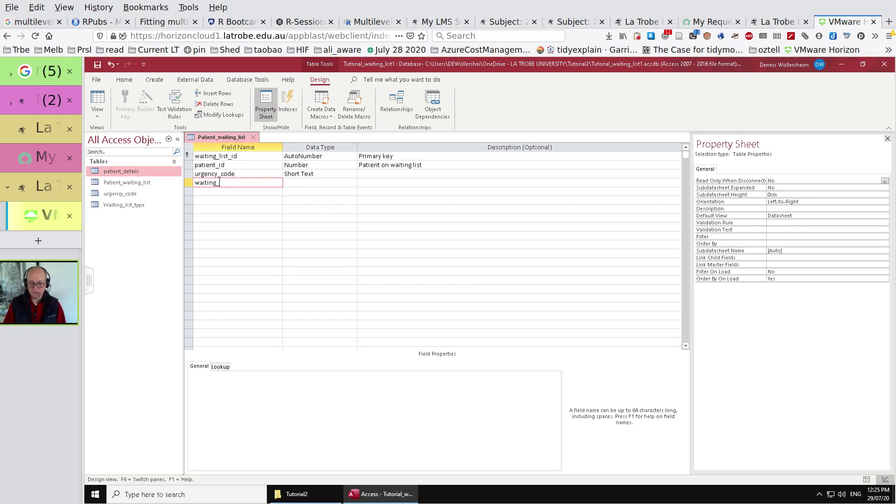
pyautogui.write('list_type')
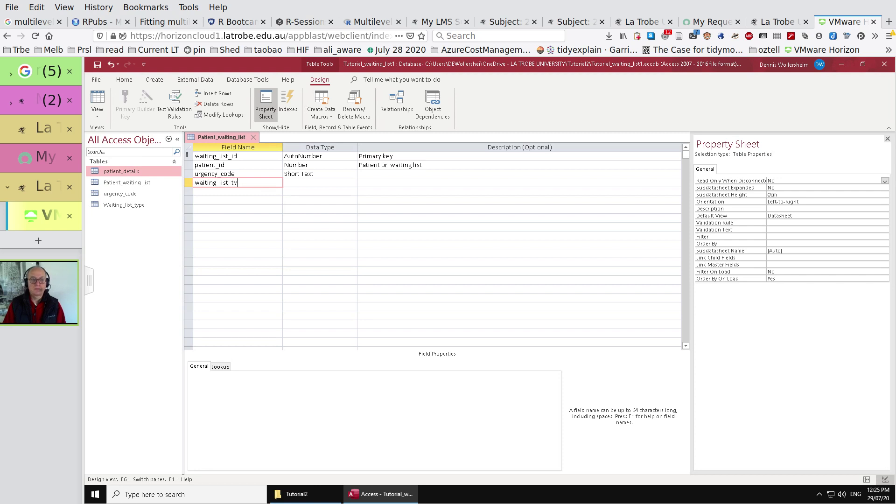
# - Start a lookup for waiting_list_type from the Waiting_list_type table, including the waiting_list_type and waiting_list_description columns
pyautogui.click(332, 179)
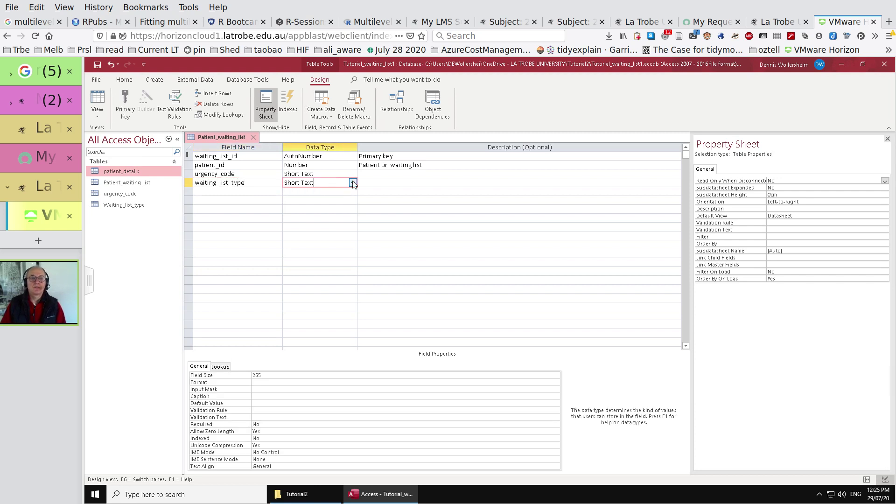
pyautogui.click(353, 182)
pyautogui.click(319, 298)
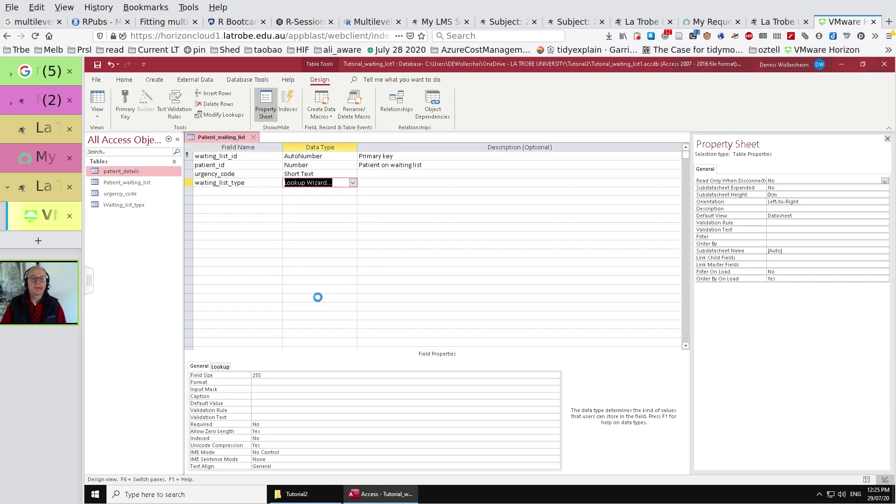
pyautogui.click(539, 294)
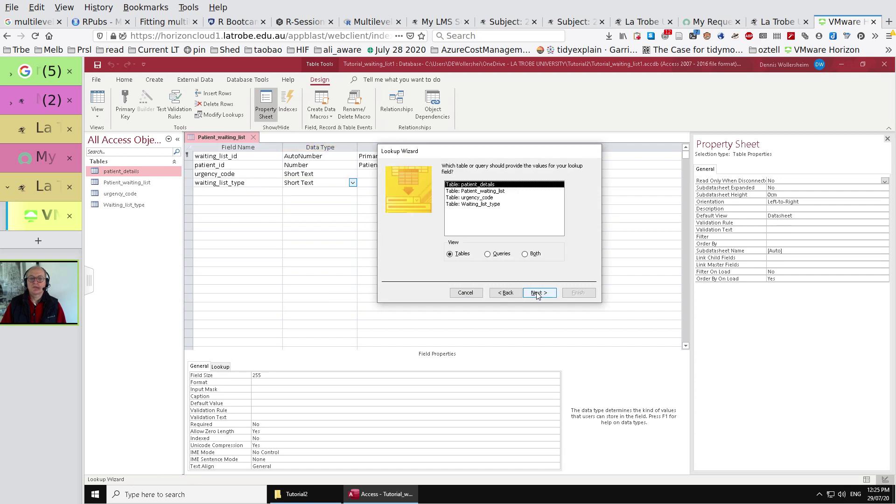
pyautogui.click(472, 198)
pyautogui.click(473, 205)
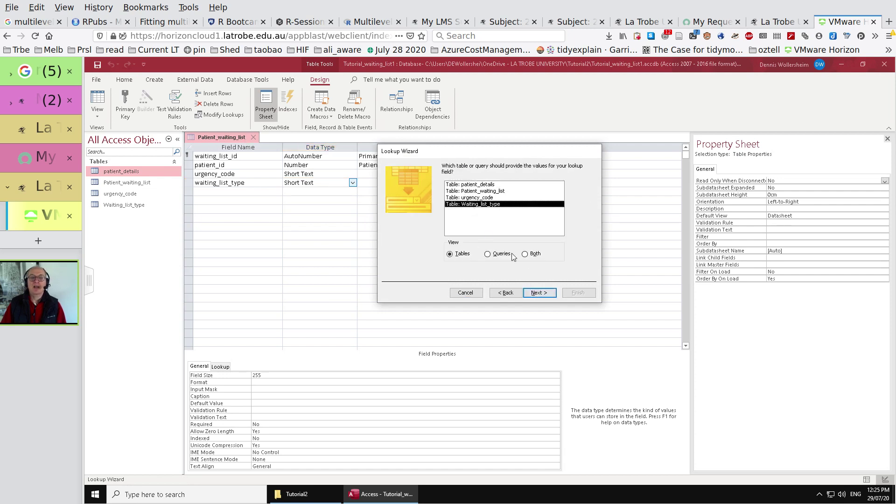
pyautogui.click(544, 295)
pyautogui.click(473, 243)
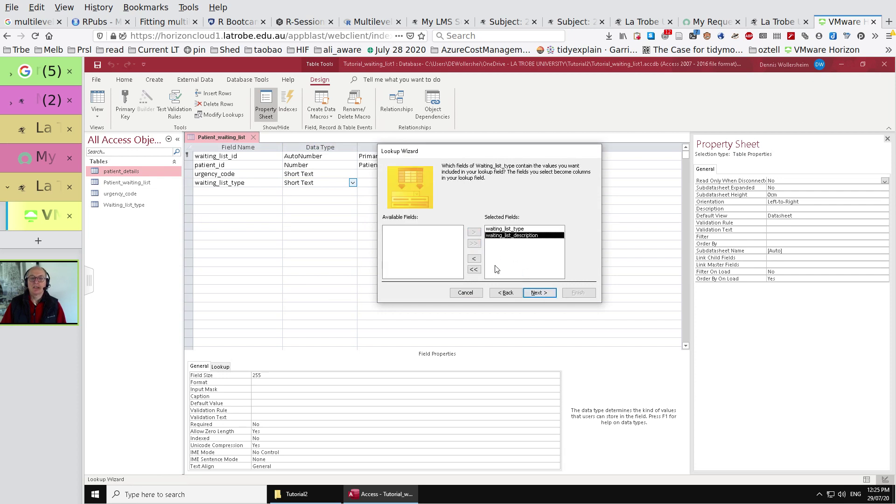
# - Sort the waiting list type lookup by waiting_list_type in ascending order
pyautogui.click(541, 294)
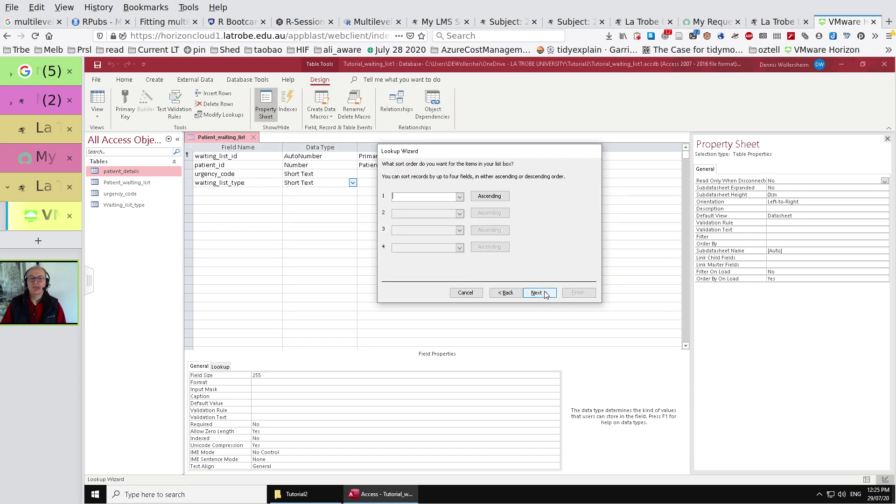
pyautogui.click(488, 197)
pyautogui.click(488, 197)
pyautogui.click(460, 196)
pyautogui.click(420, 217)
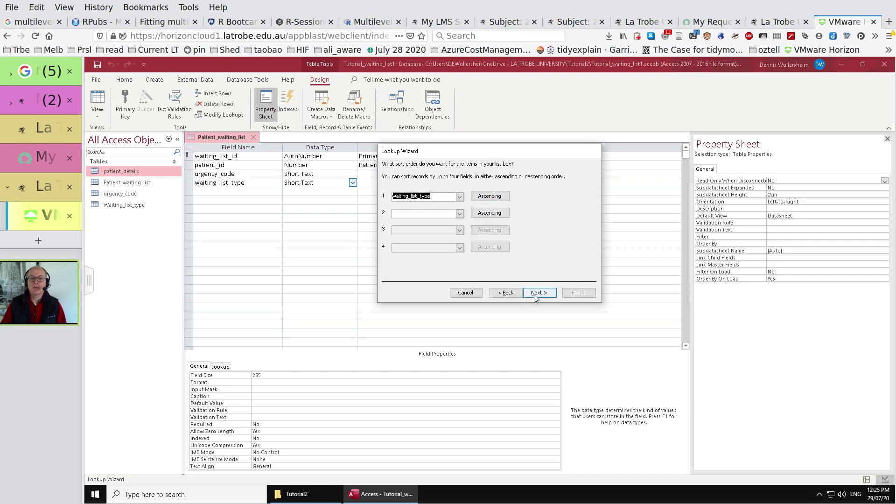
# - Show the key column in the waiting list type lookup, narrow waiting_list_type and fit waiting_list_description to its contents
pyautogui.click(538, 293)
pyautogui.click(396, 203)
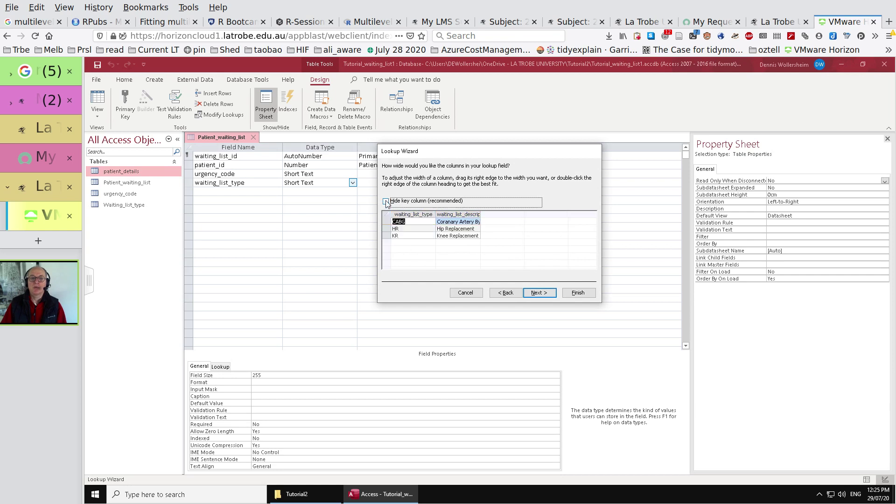
pyautogui.moveTo(435, 213); pyautogui.dragTo(412, 213)
pyautogui.doubleClick(456, 213)
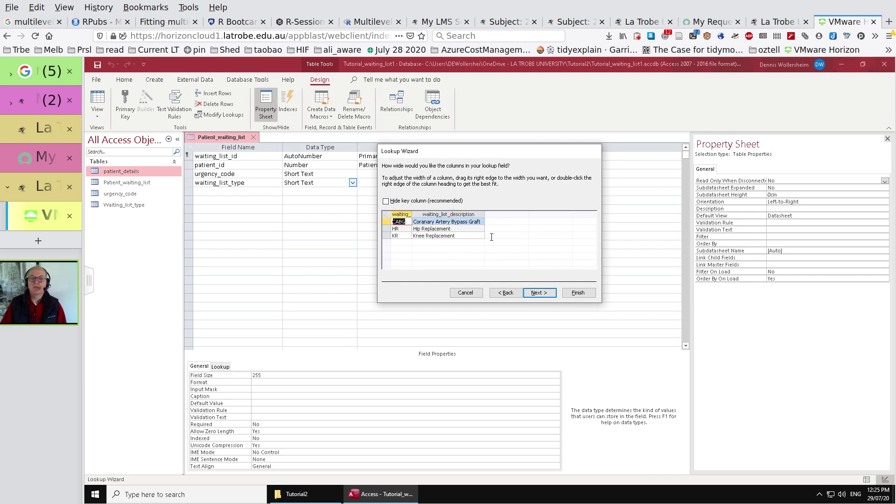
# - Store waiting_list_type as the lookup value, finish the lookup with the label waiting_list_type and save the table
pyautogui.click(531, 294)
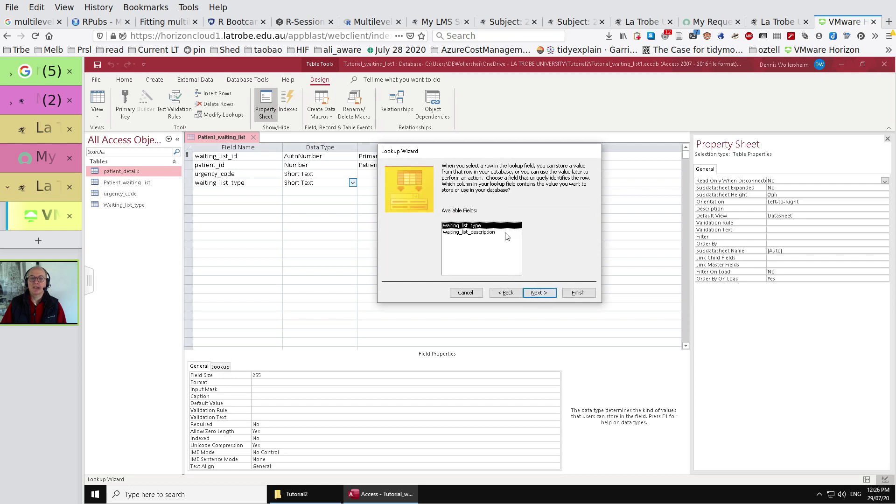
pyautogui.click(539, 293)
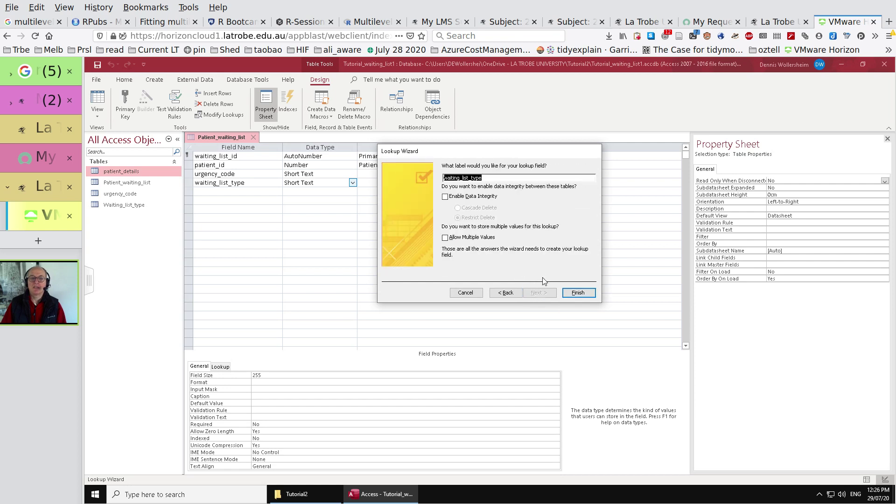
pyautogui.click(579, 292)
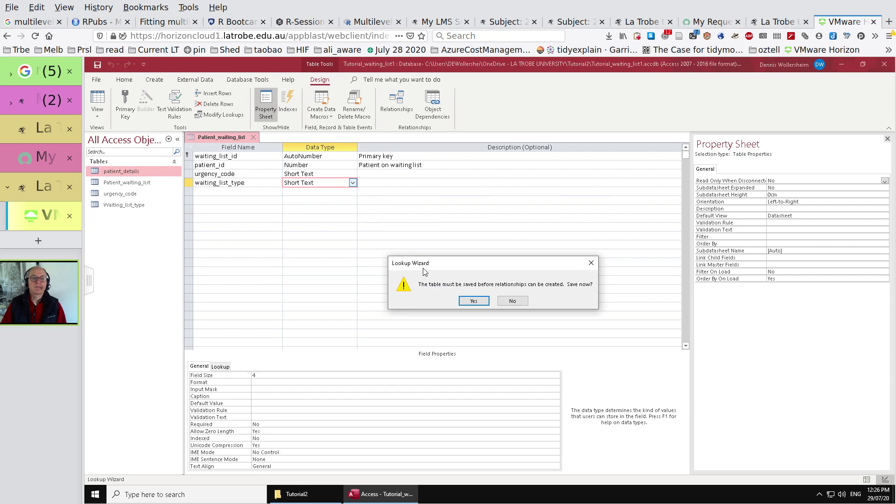
pyautogui.click(462, 298)
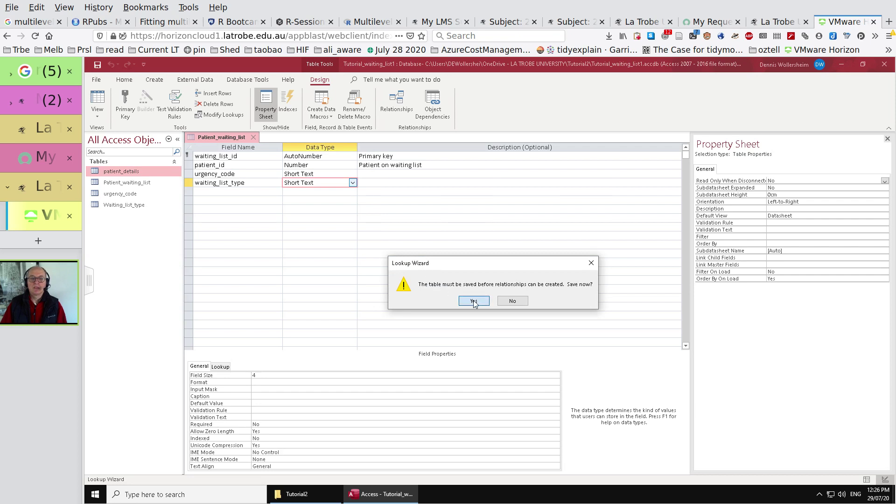
# - Add a new field named waiting_list_status with the Yes/No data type below waiting_list_type
pyautogui.click(247, 194)
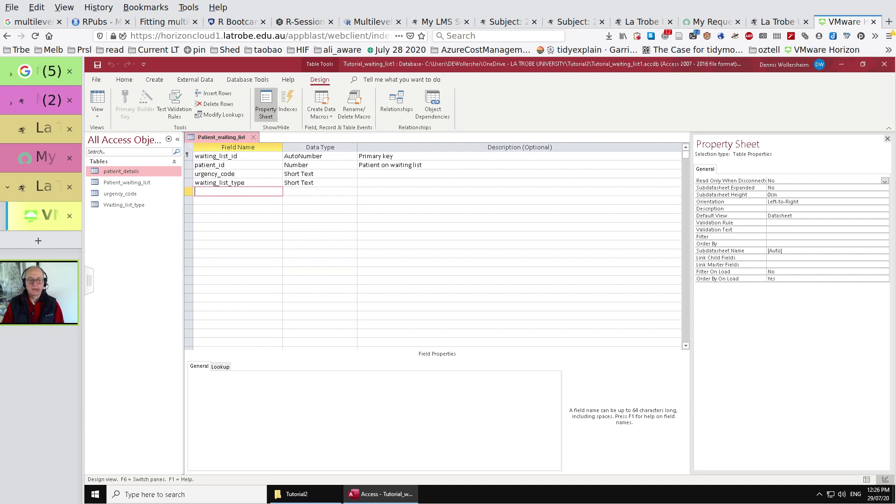
pyautogui.write('wait')
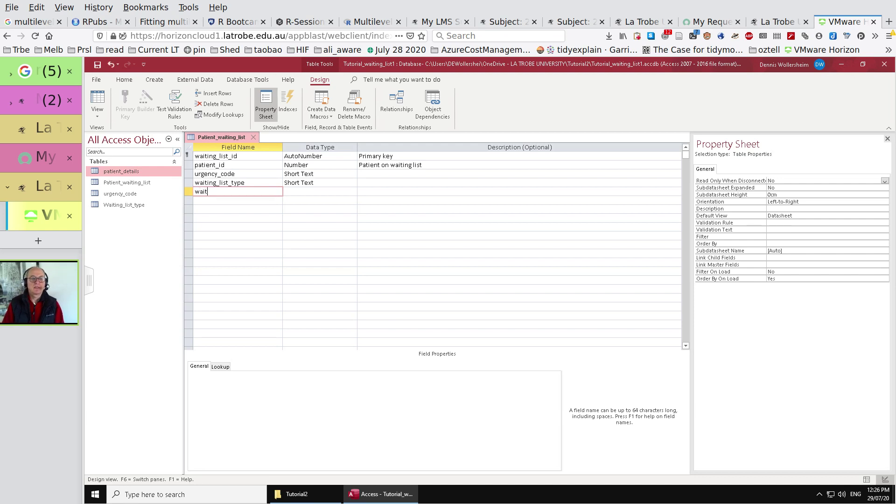
pyautogui.write('ing_list')
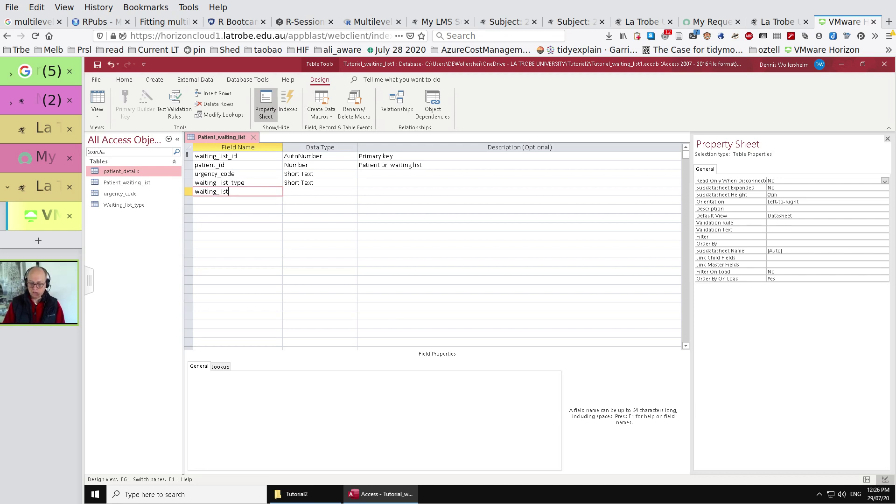
pyautogui.write('_status')
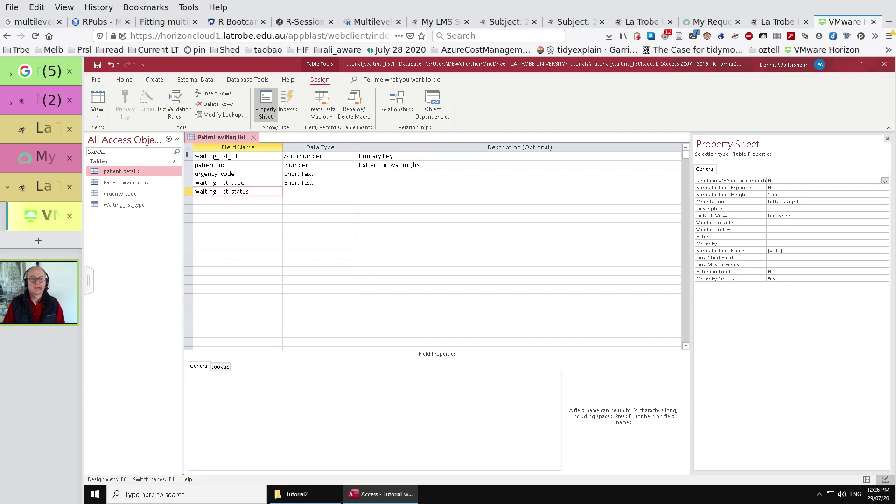
pyautogui.press('Tab')
pyautogui.click(351, 193)
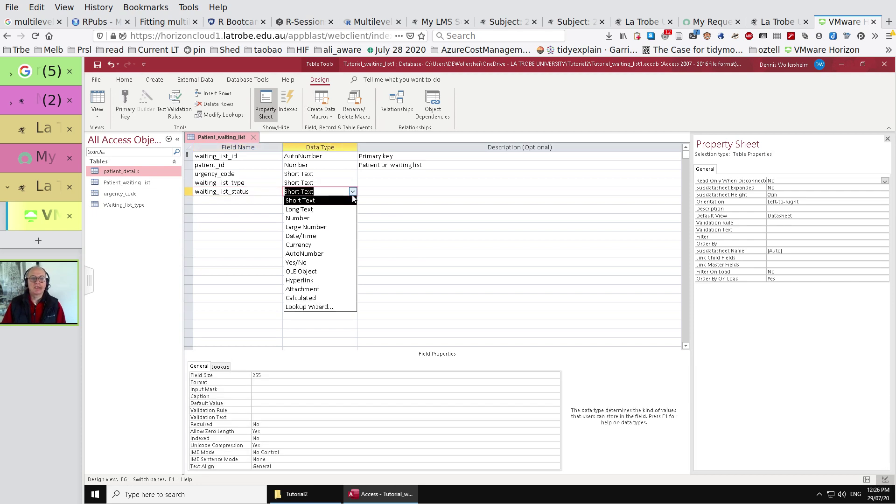
pyautogui.press('Escape')
pyautogui.write('y')
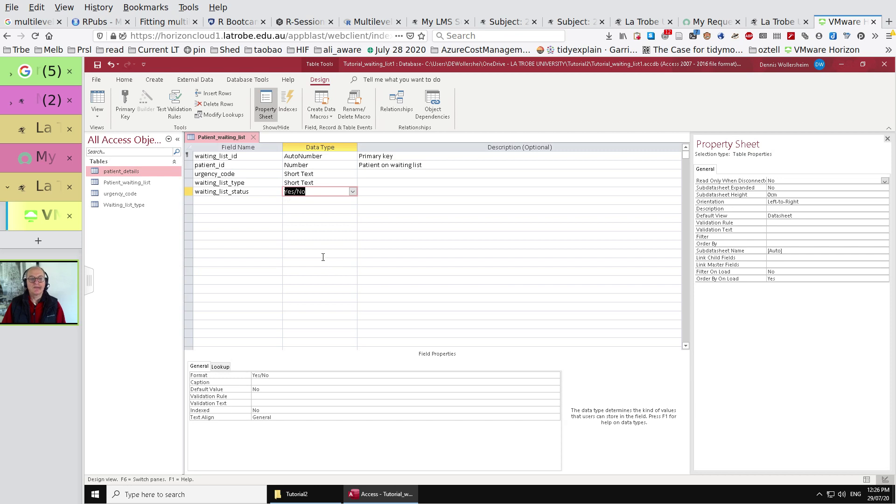
pyautogui.click(373, 195)
pyautogui.write('Yesk if')
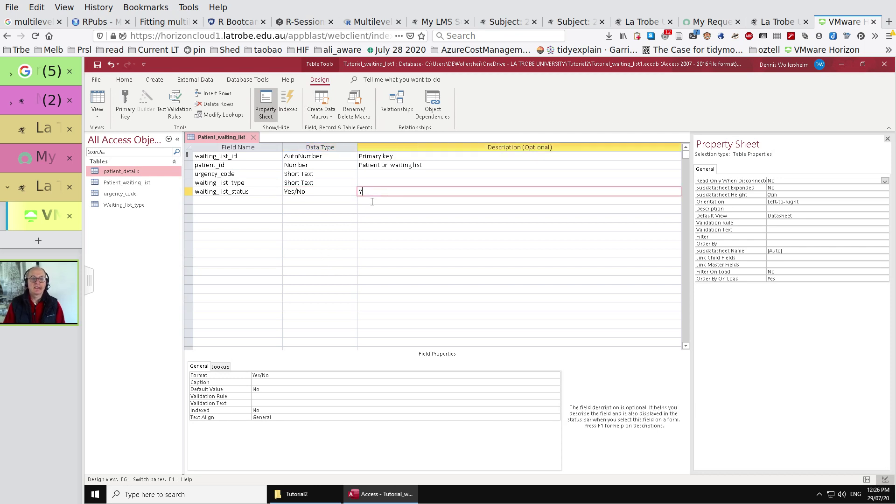
pyautogui.press('BackSpace')
pyautogui.press('BackSpace')
pyautogui.press('BackSpace')
pyautogui.write('if person still waiting')
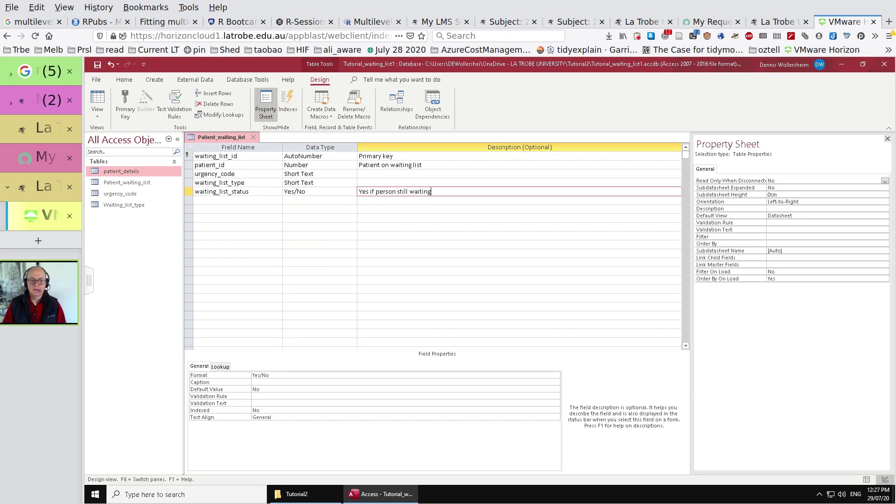
pyautogui.hotkey('ctrl', 'shift', 'Left')
pyautogui.hotkey('ctrl', 'shift', 'Left')
pyautogui.hotkey('ctrl', 'shift', 'Left')
pyautogui.hotkey('ctrl', 'shift', 'Left')
pyautogui.hotkey('ctrl', 'shift', 'Left')
pyautogui.press('BackSpace')
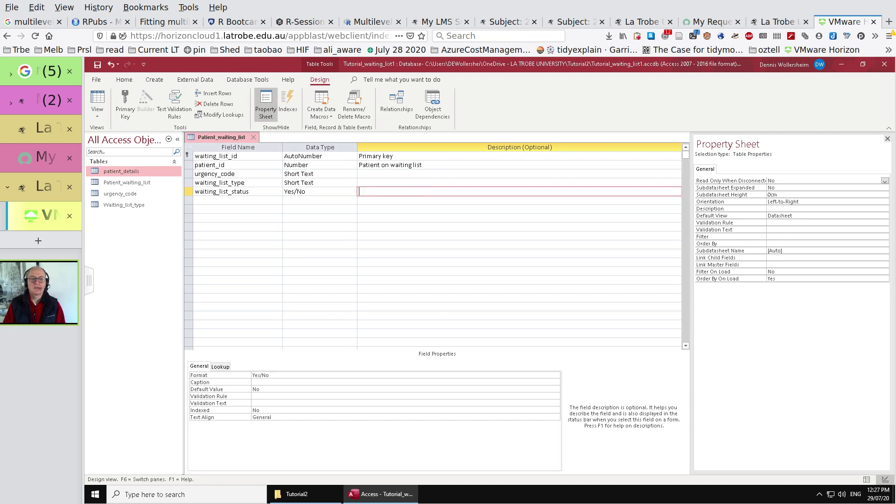
pyautogui.hotkey('ctrl', 'a')
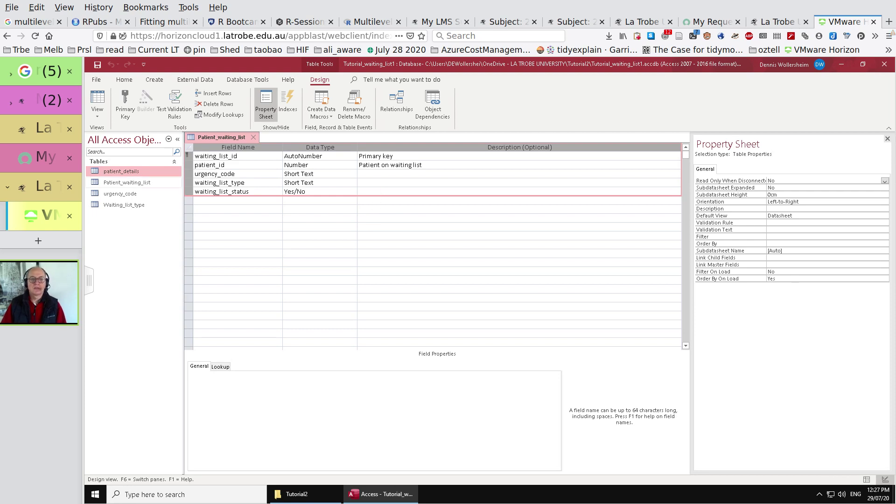
# - Describe the waiting_list_status field as "Status of person - Yes if person still waiting"
pyautogui.click(375, 192)
pyautogui.write('Stat')
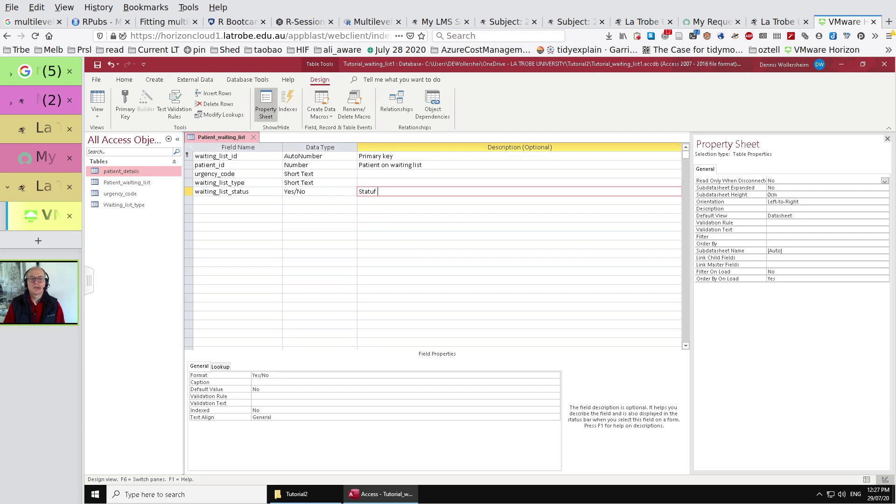
pyautogui.write('us of person')
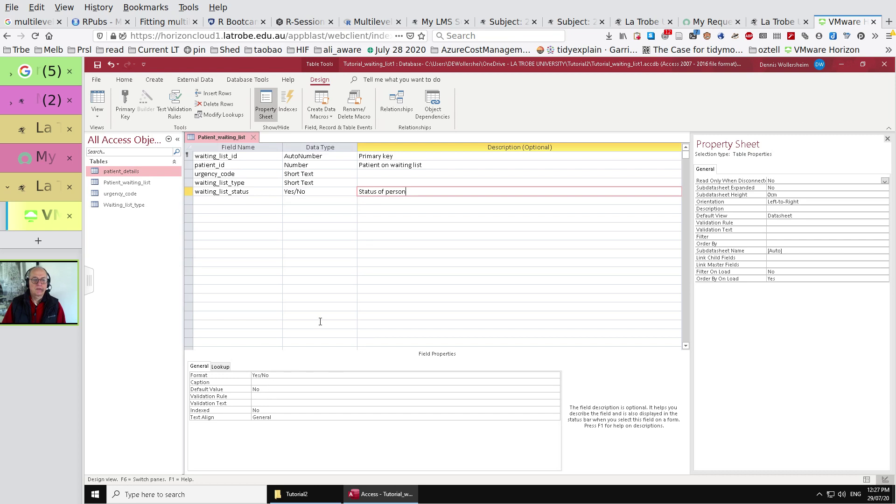
pyautogui.write('- Yes if person still waiting')
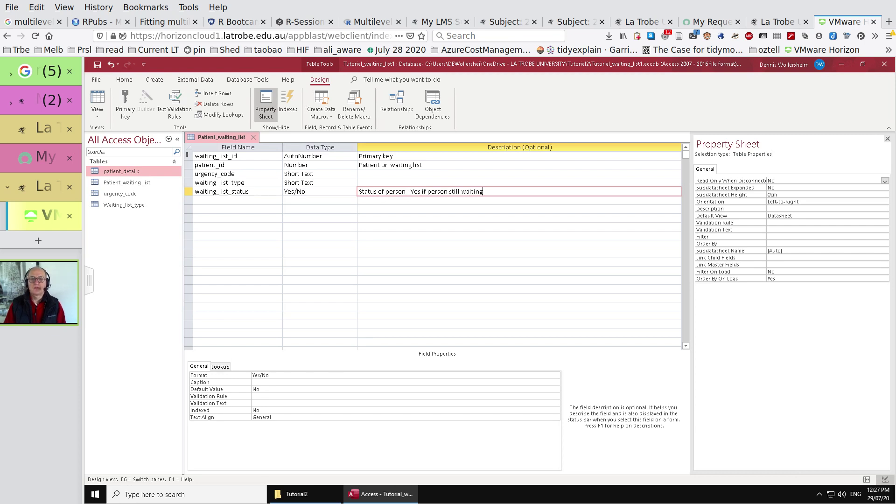
# - Add a Date/Time field named date_active below waiting_list_status with the description "Date person put on waiting list"
pyautogui.click(304, 201)
pyautogui.click(222, 200)
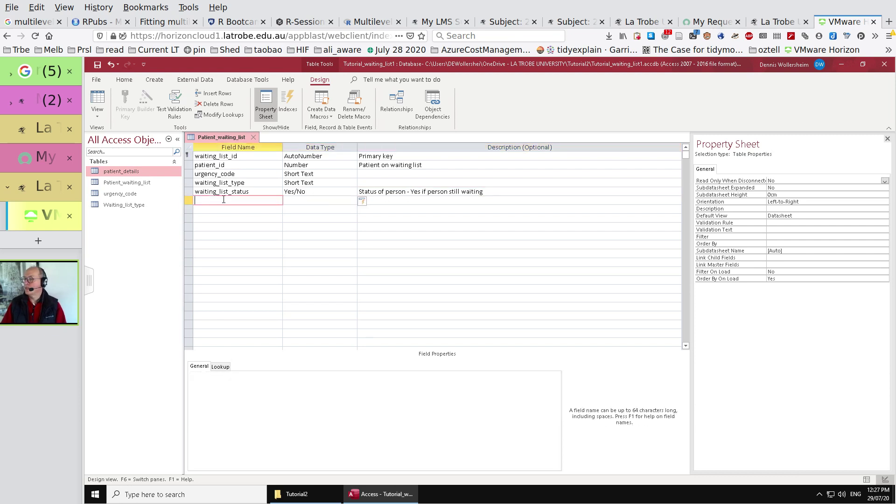
pyautogui.write('da')
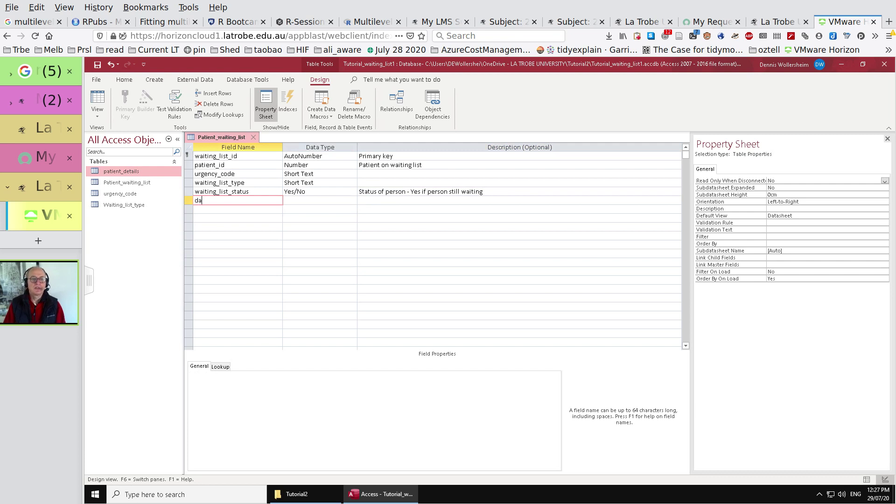
pyautogui.write('te_active')
pyautogui.press('Tab')
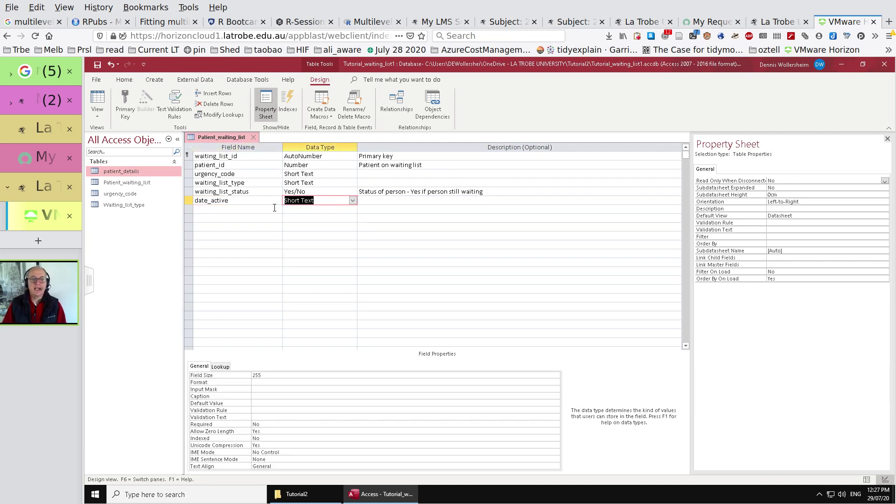
pyautogui.click(353, 200)
pyautogui.click(320, 245)
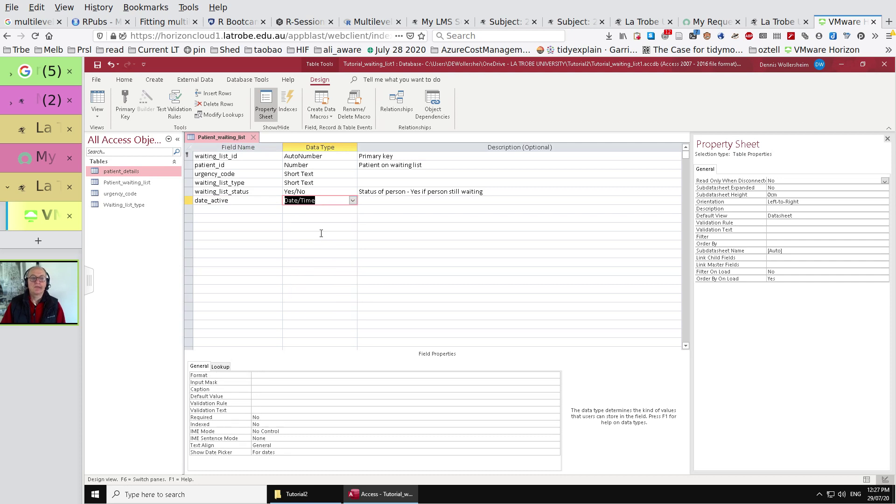
pyautogui.click(372, 202)
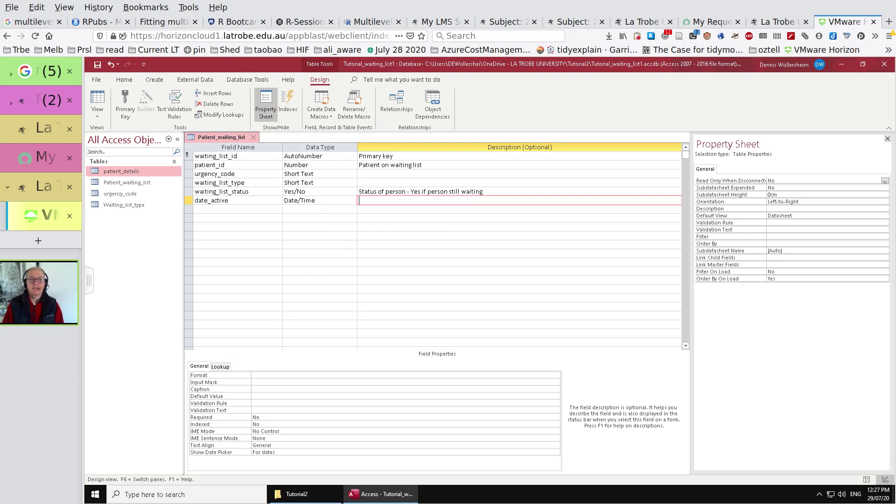
pyautogui.write('ate person put on waiting list')
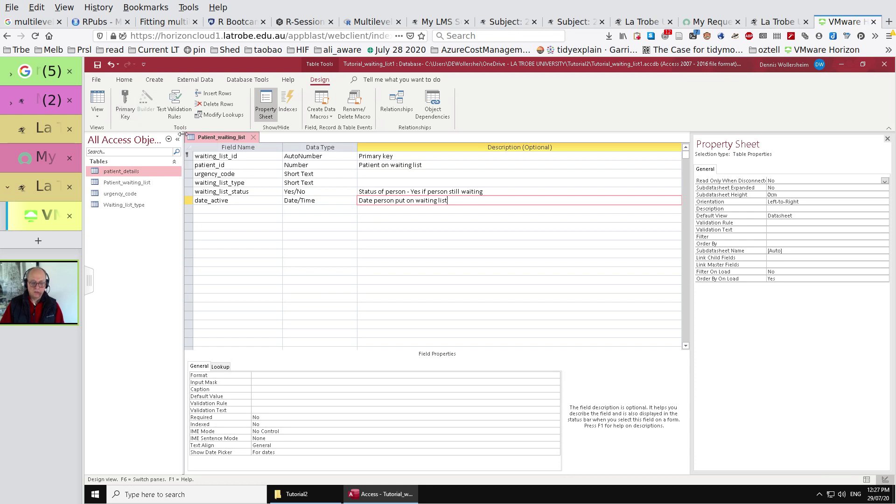
# - Switch the table to Datasheet view and examine the urgency_code and waiting_list_type lookup choices in the first record
pyautogui.click(97, 101)
pyautogui.click(332, 157)
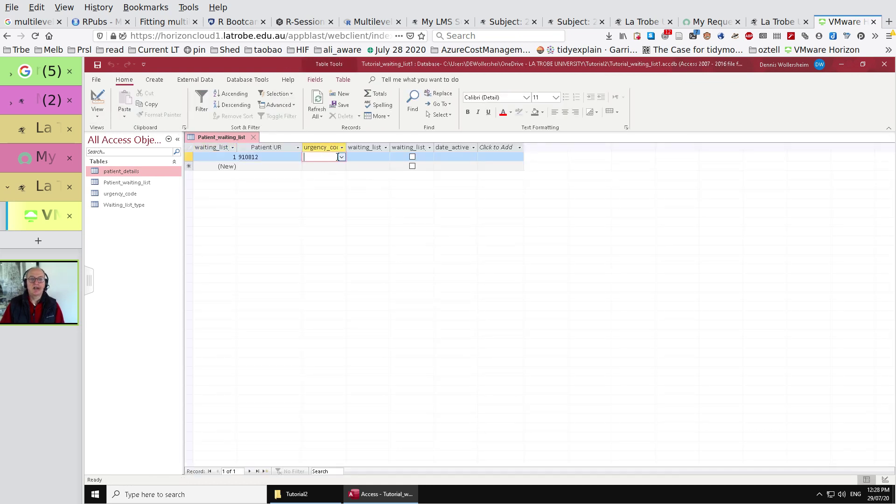
pyautogui.click(342, 157)
pyautogui.click(342, 158)
pyautogui.click(388, 157)
pyautogui.click(387, 158)
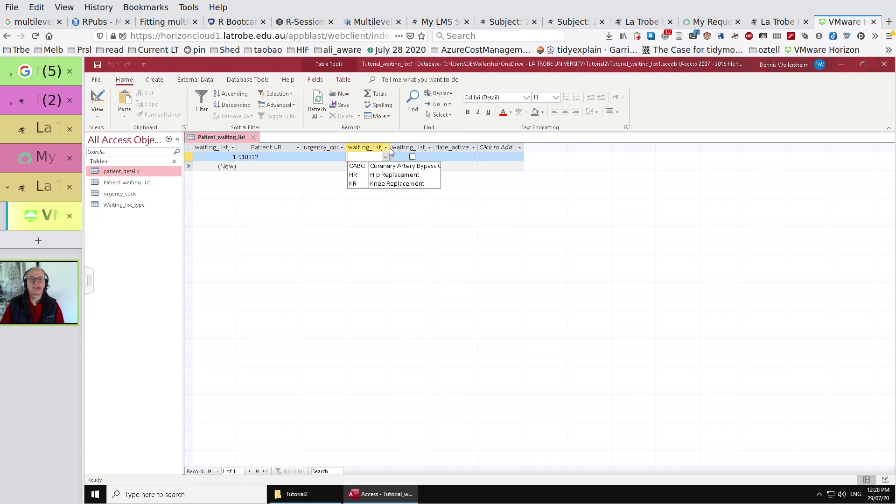
# - Try out the waiting_list_status checkbox in the first record and slightly widen the date_active column
pyautogui.click(402, 147)
pyautogui.click(411, 158)
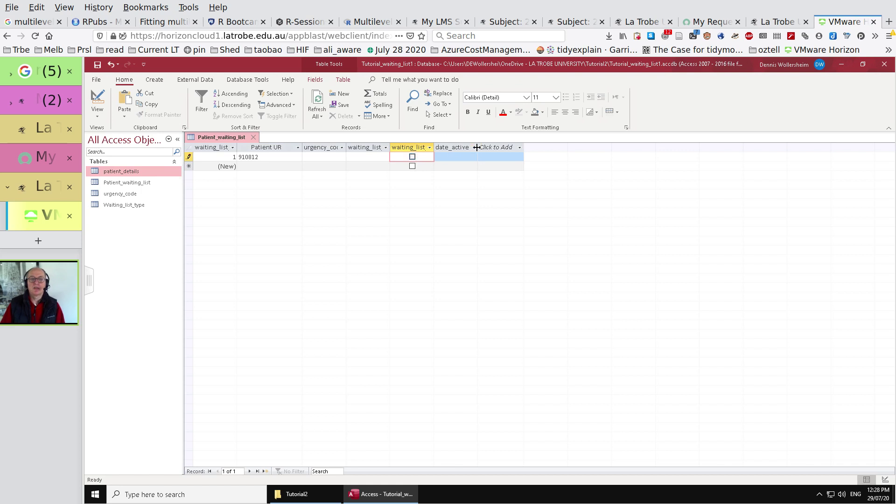
pyautogui.moveTo(480, 147); pyautogui.dragTo(482, 148)
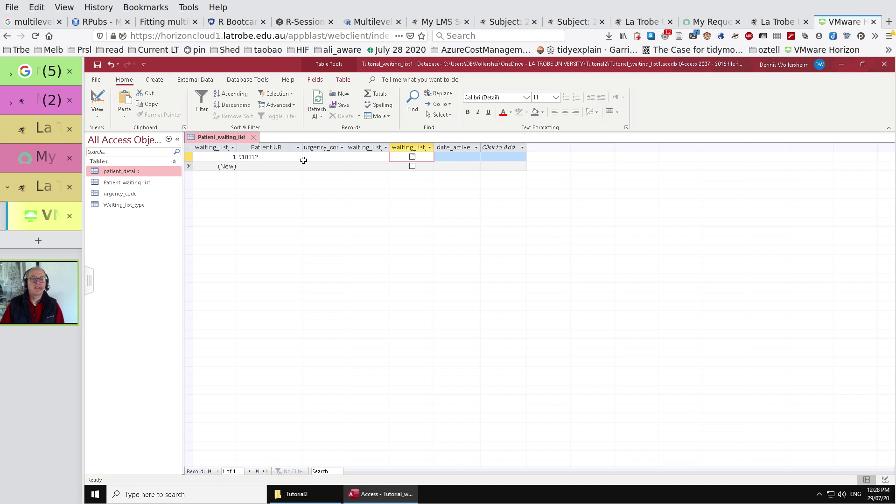